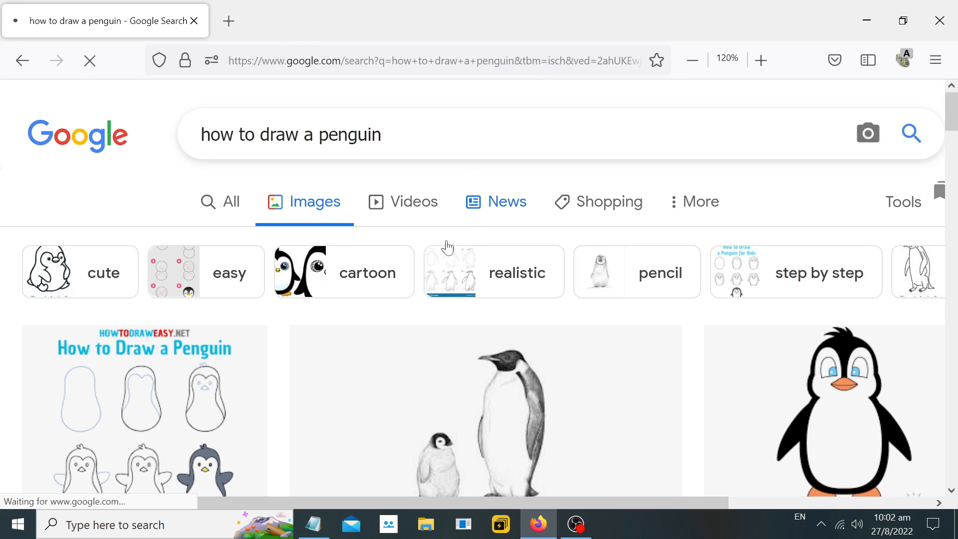
Switch to the Notepad outline and insert "(screenshot using Print Screen)" after "Copy" in item 4.
scroll(213, 330, "down", 3)
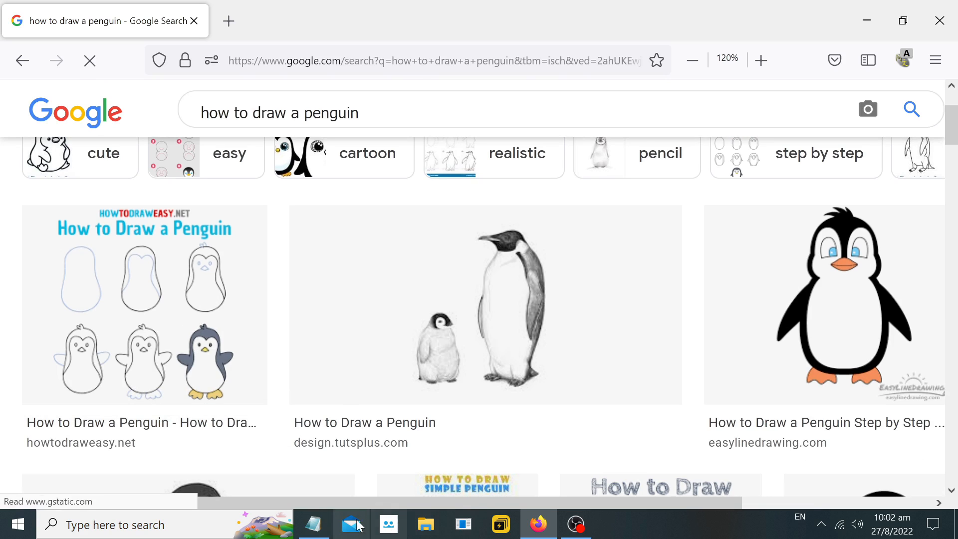
left_click(314, 524)
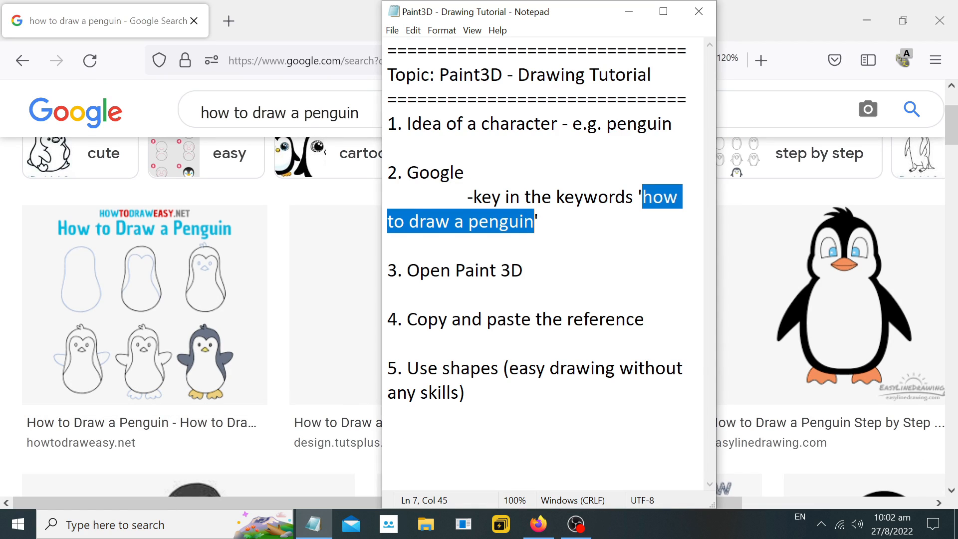
left_click(523, 270)
left_click(447, 319)
type("(ctr")
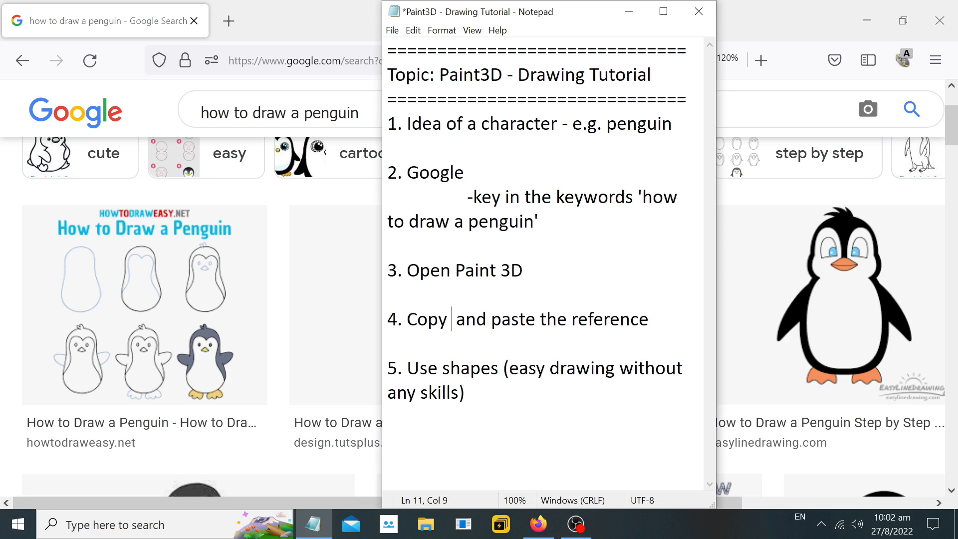
type("l")
key("BackSpace")
key("BackSpace")
key("BackSpace")
key("BackSpace")
type("screenshot ")
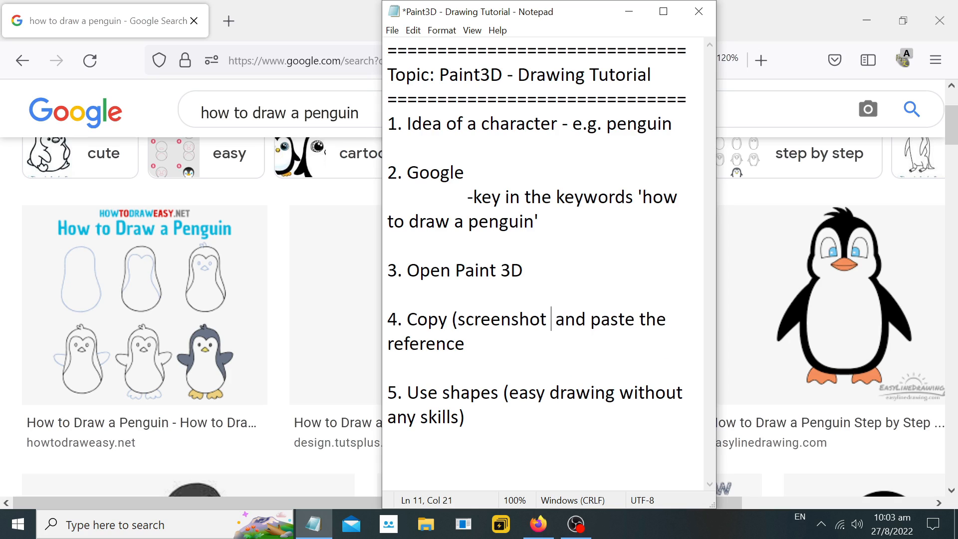
type("using Print S")
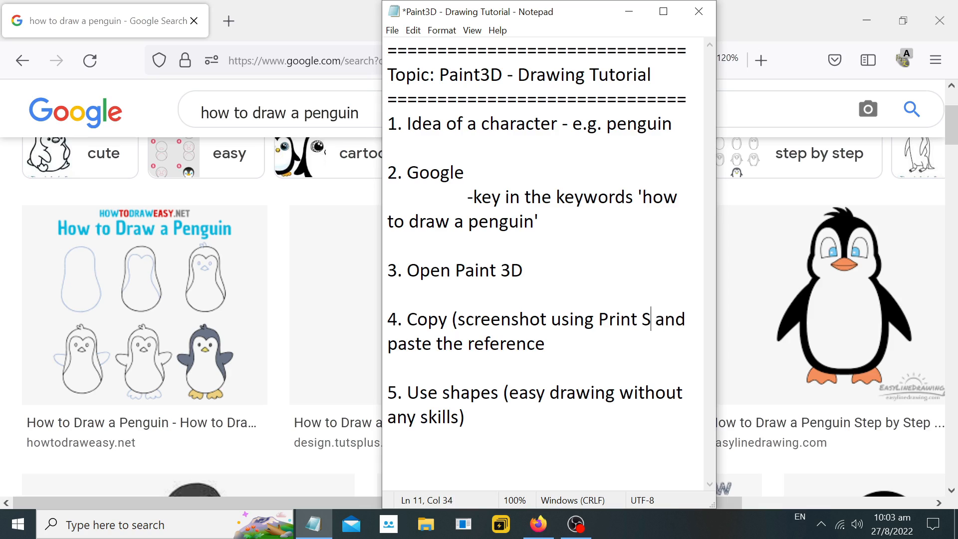
type("creen)")
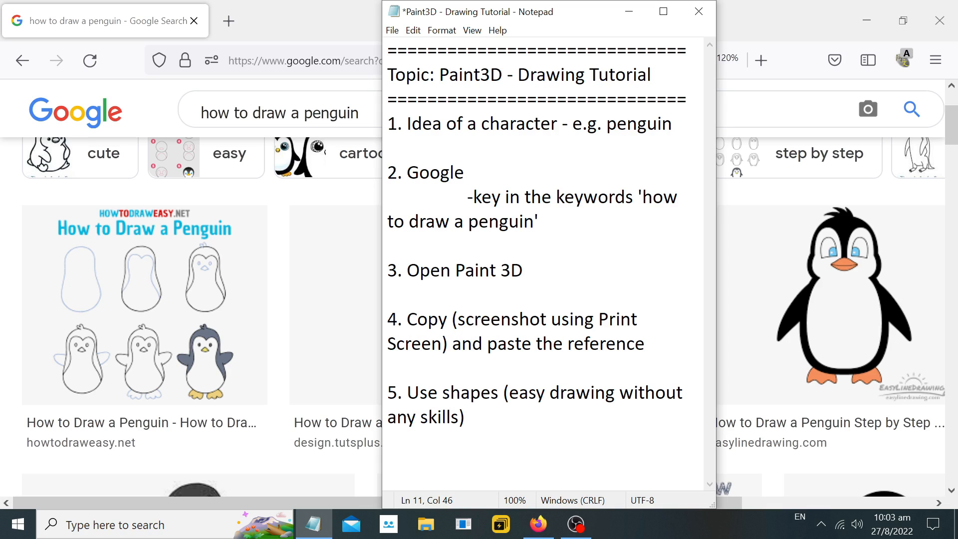
Launch Paint 3D and place a screenshot of the penguin image search results on a new canvas.
left_click(3, 353)
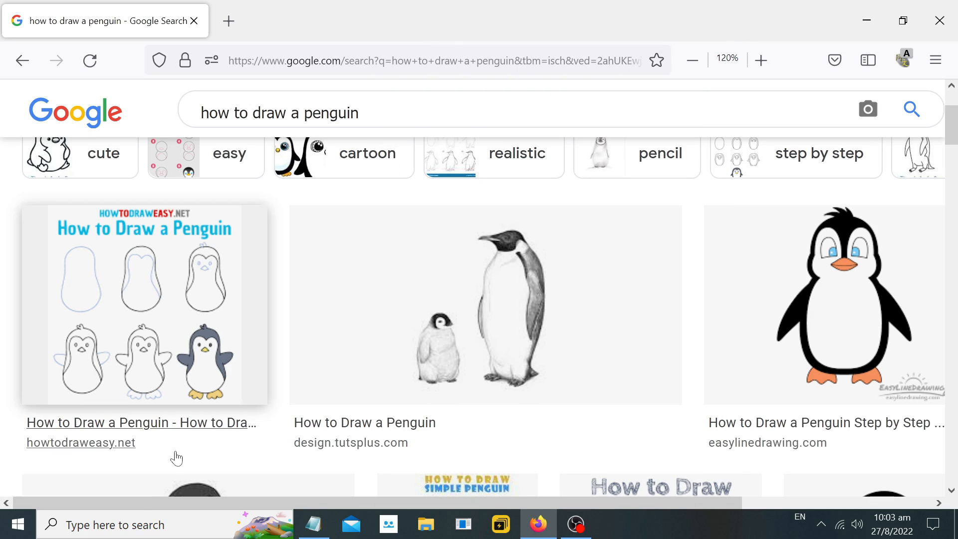
left_click(150, 526)
type("paint3d")
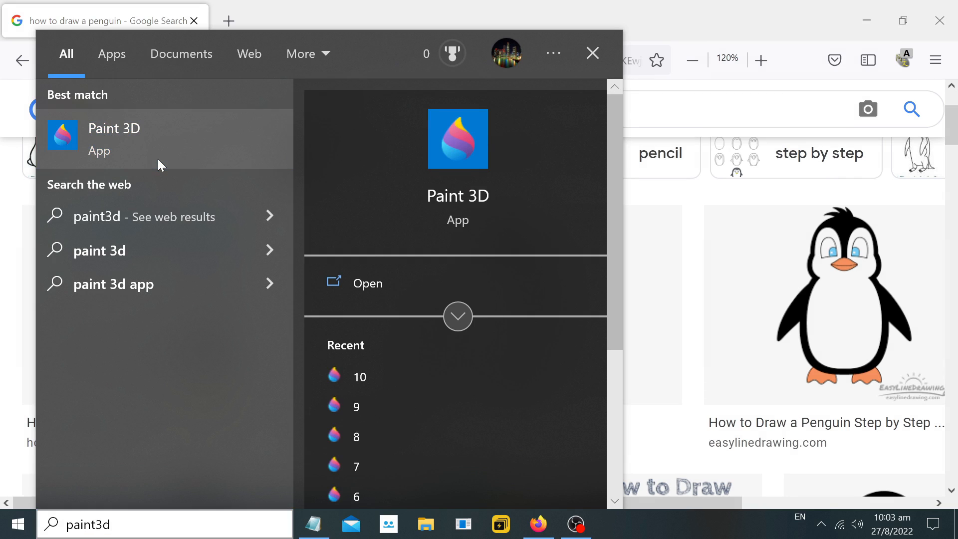
left_click(157, 158)
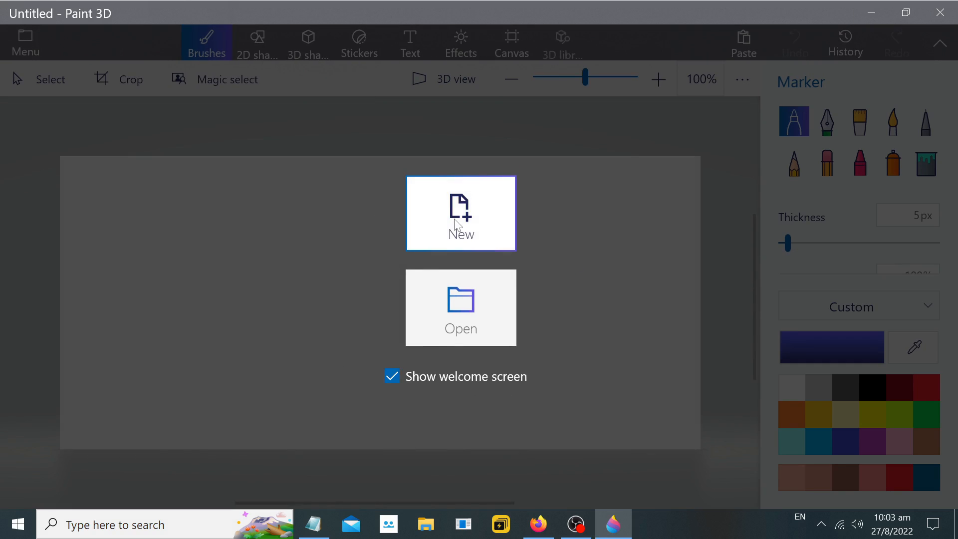
left_click(454, 219)
key("ctrl+v")
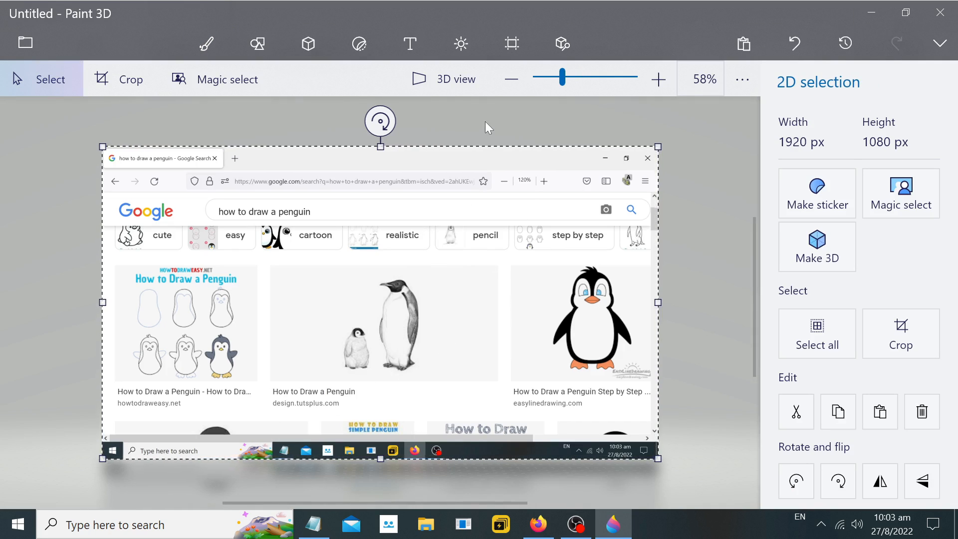
left_click(207, 42)
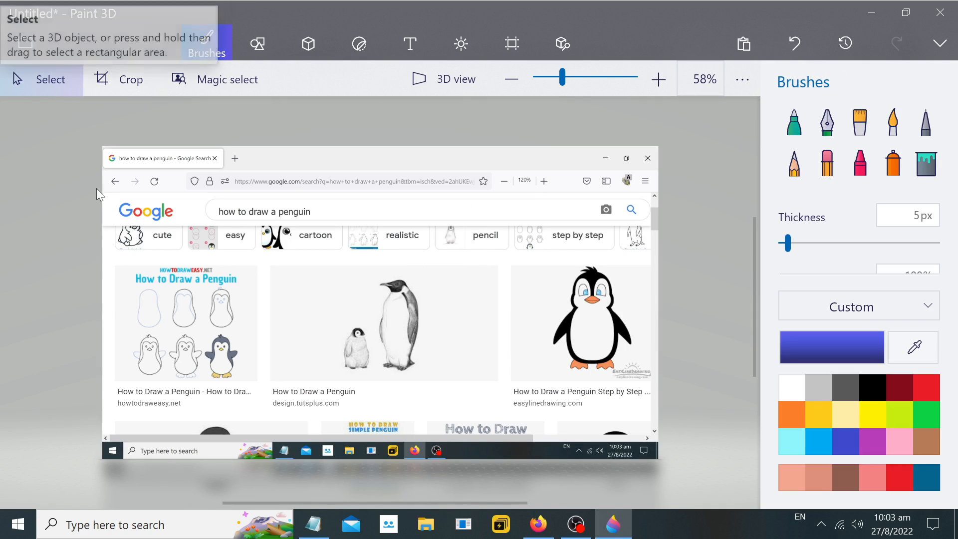
left_click_drag(116, 263, 104, 202)
left_click(130, 83)
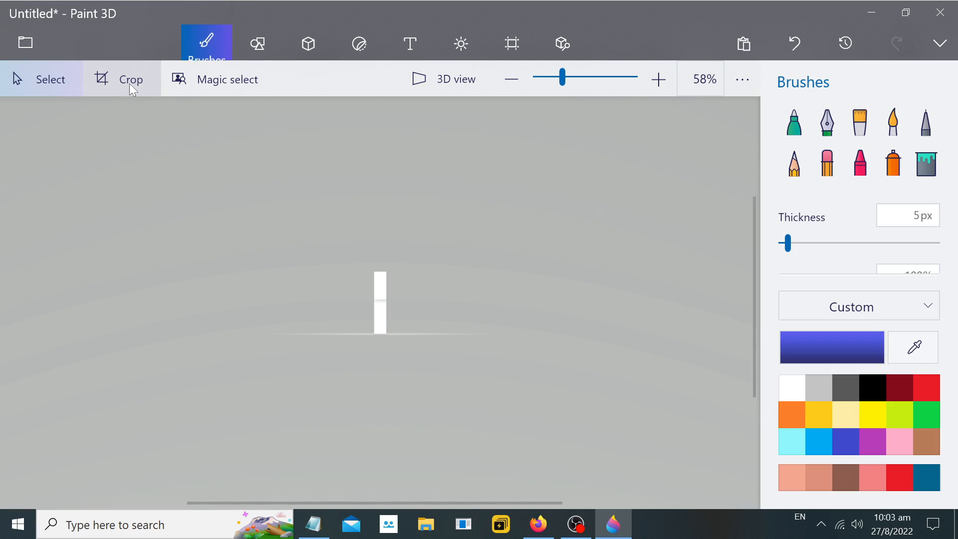
key("ctrl+z")
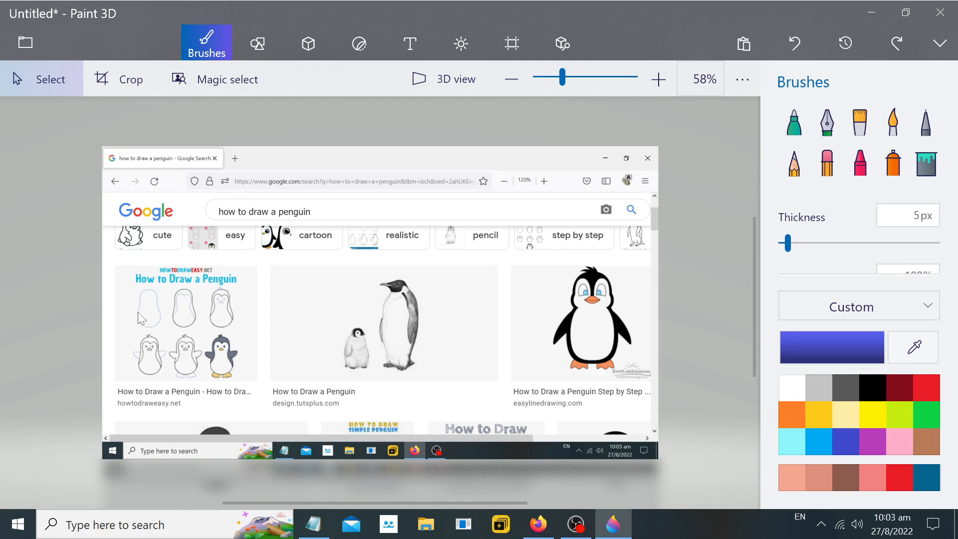
Crop the screenshot to the six-stage "How to Draw a Penguin" reference from howtodraweasy.net.
left_click_drag(115, 263, 260, 383)
left_click(139, 82)
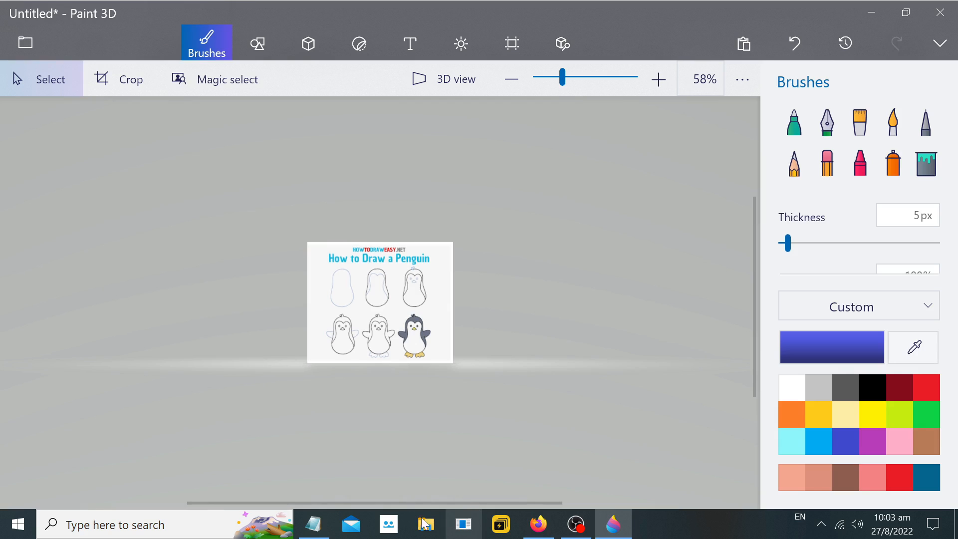
Switch to the Notepad outline and add the line "-Select area >> Crop >> Canvas" under item 4.
left_click(313, 524)
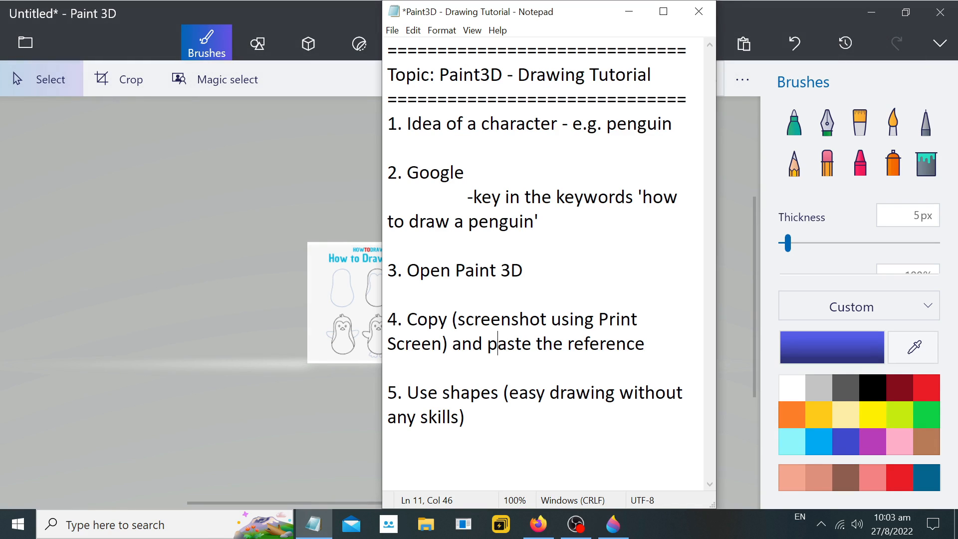
key("Return")
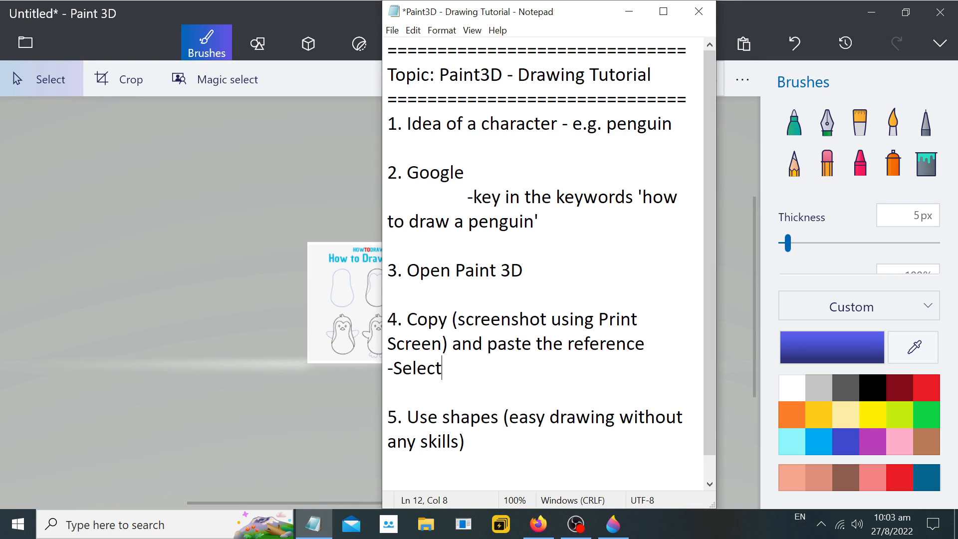
type("-Select area >> Crop")
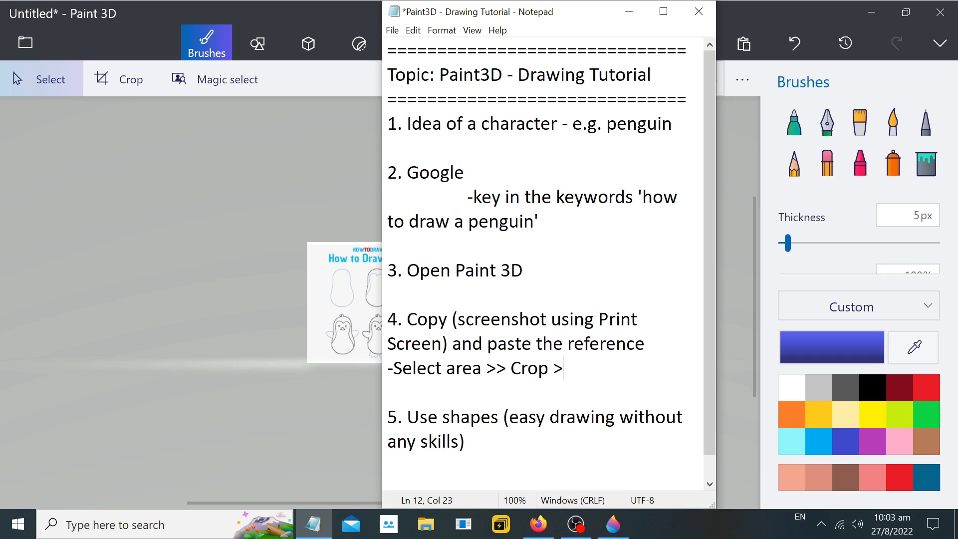
type(" >> Canvas")
Switch to Paint 3D and turn on the transparent canvas option.
left_click(245, 185)
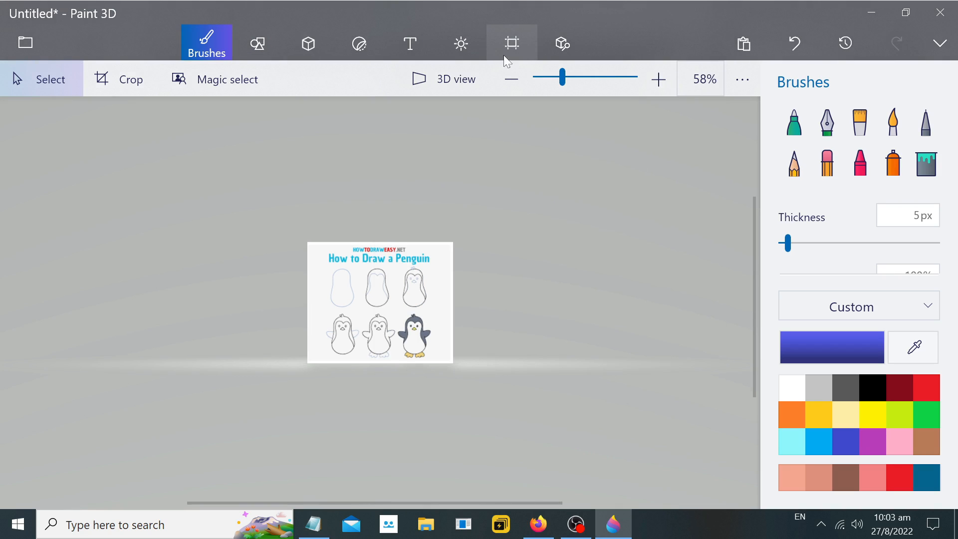
left_click(517, 45)
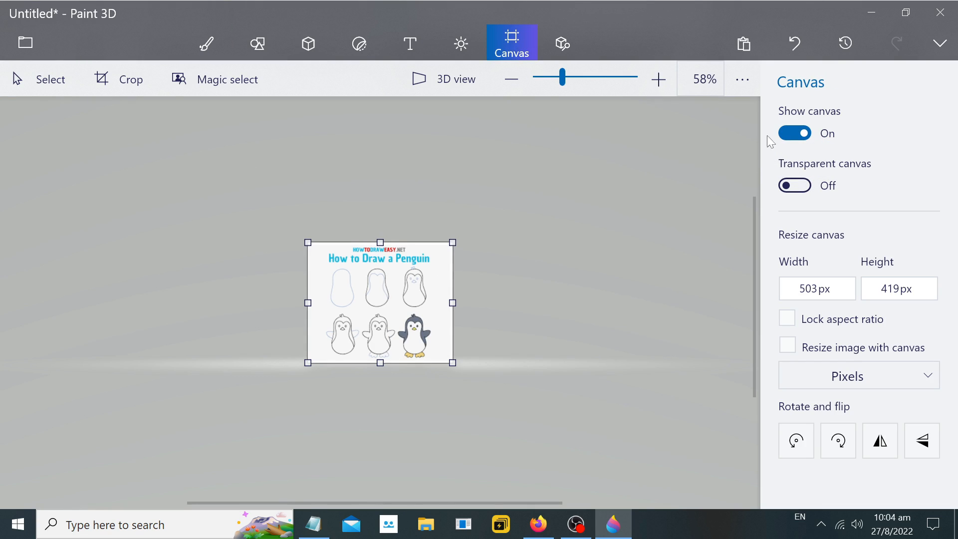
left_click(804, 186)
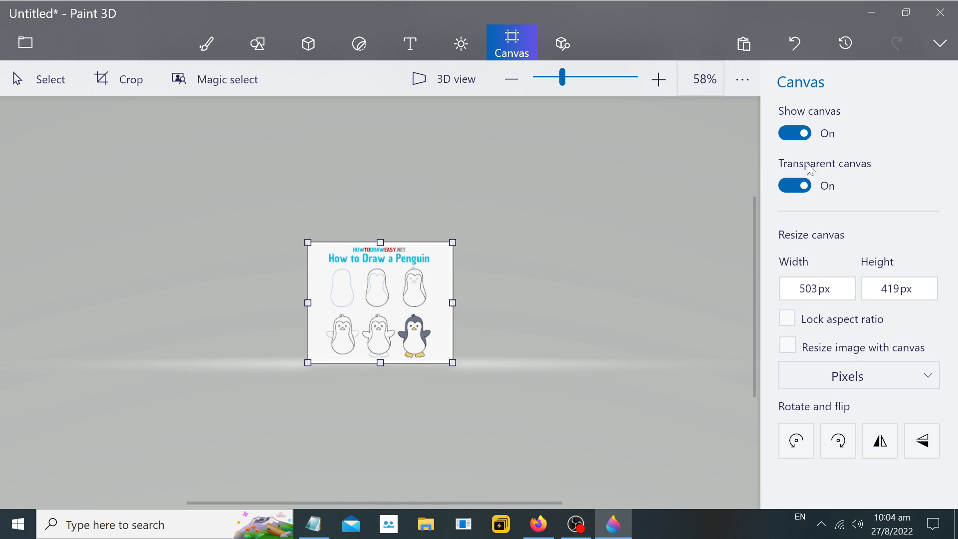
Switch to Notepad and add the line ">> transparent canvas switch 'on'" under item 4.
left_click(313, 524)
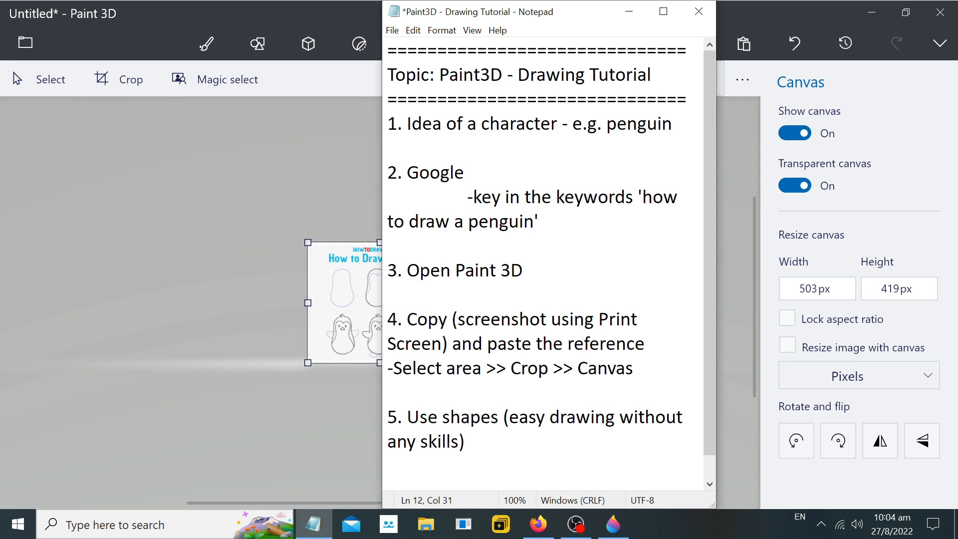
key("Return")
type(">> transparent canvas")
key("BackSpace")
type("as")
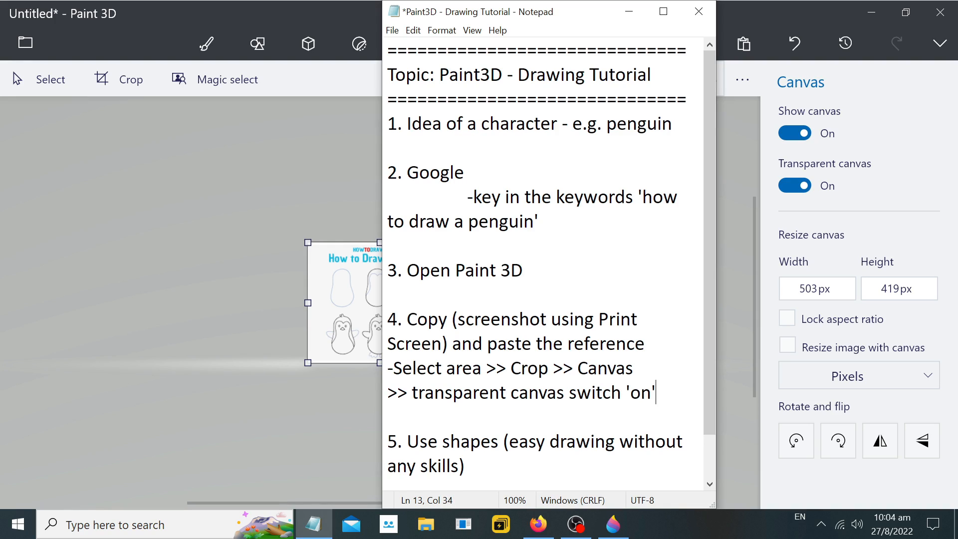
Add ">> drag the corners to expand drawing areas" below the transparent canvas line, breaking the line before "drawing areas".
key("Return")
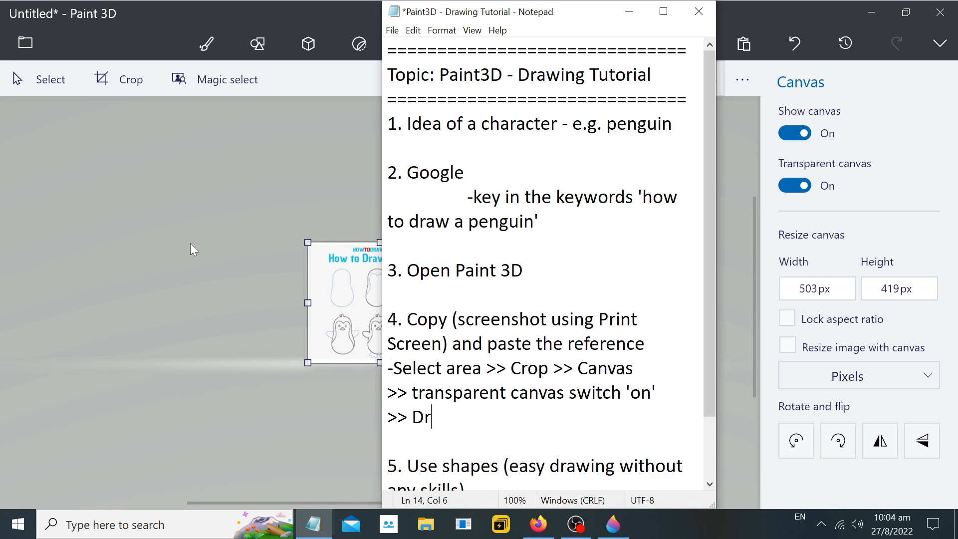
type(">> drag the c")
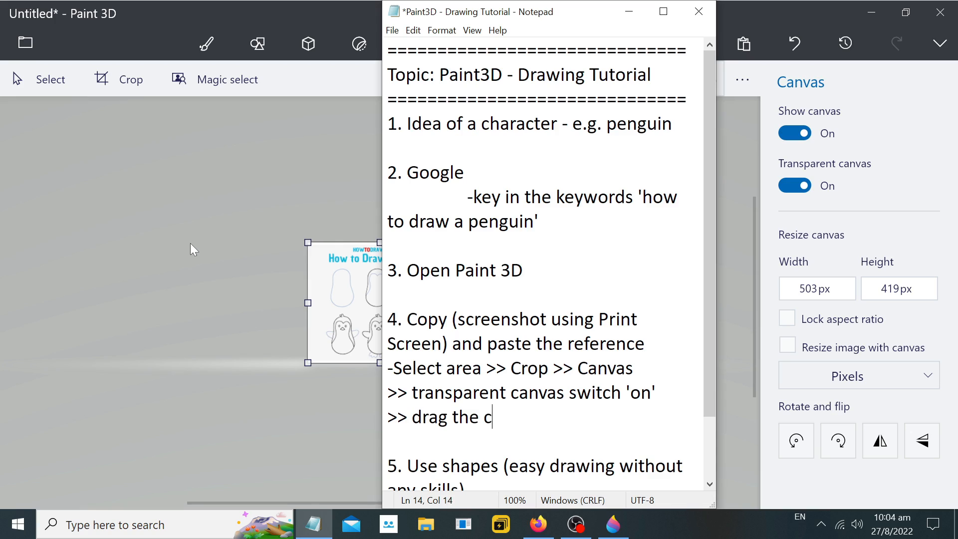
type("orners to expan")
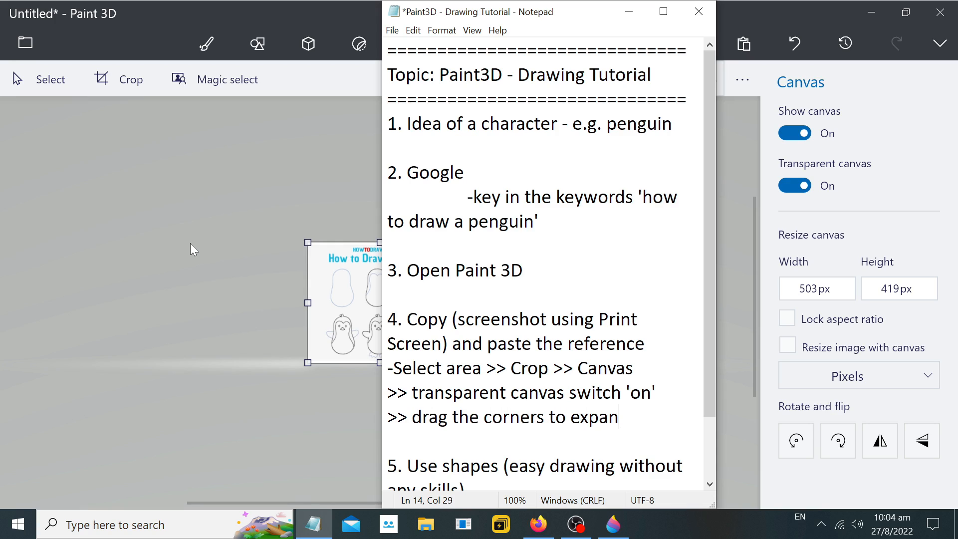
type("d erea")
key("BackSpace")
key("BackSpace")
key("BackSpace")
key("Return")
type("drawing areas")
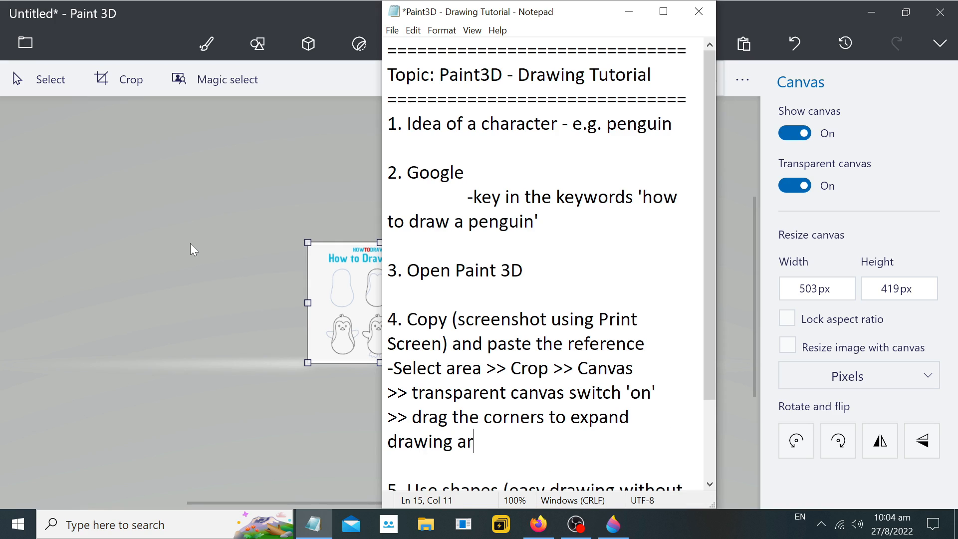
Switch to Paint 3D and enlarge the canvas leftward and downward to about 1690 x 1092 px around the penguin reference.
left_click(262, 237)
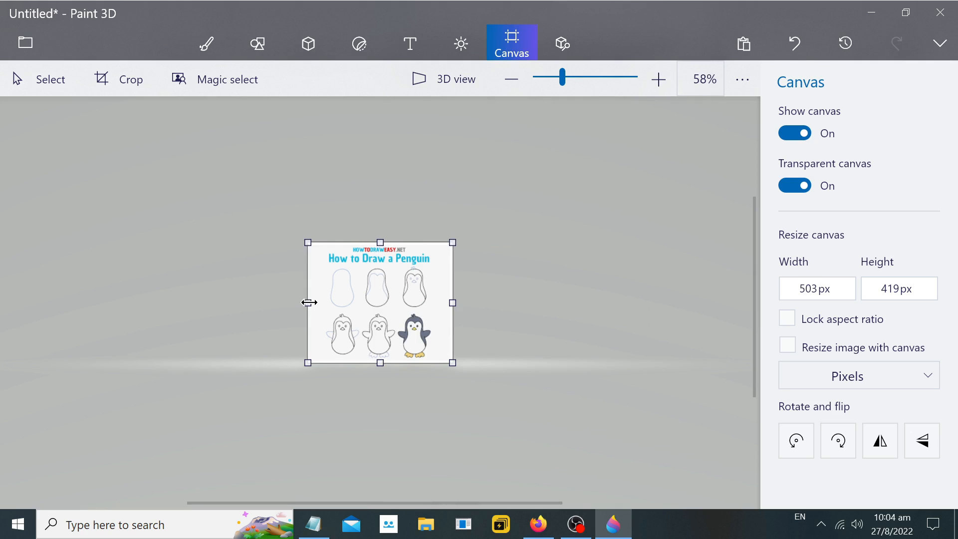
left_click_drag(310, 302, 82, 288)
left_click_drag(384, 361, 383, 493)
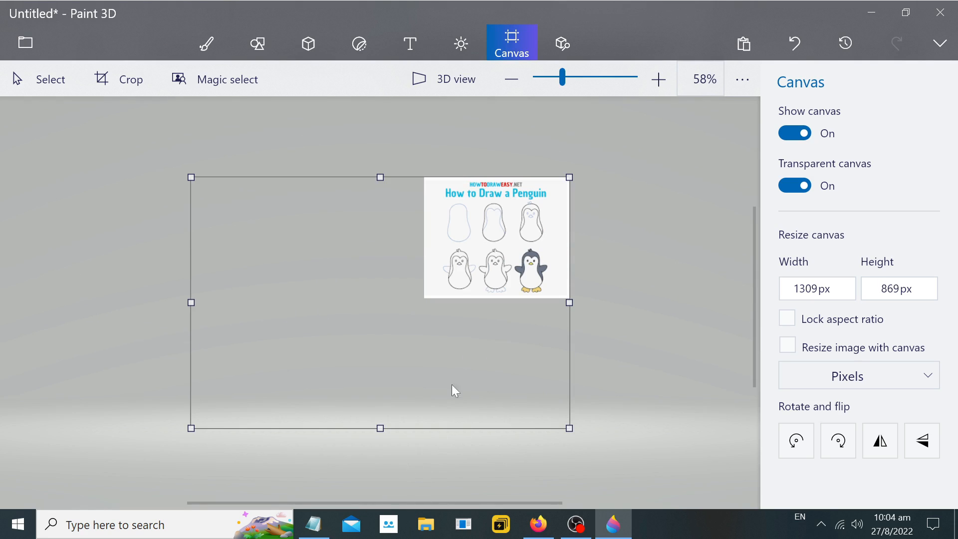
left_click_drag(381, 427, 382, 466)
left_click_drag(190, 307, 83, 294)
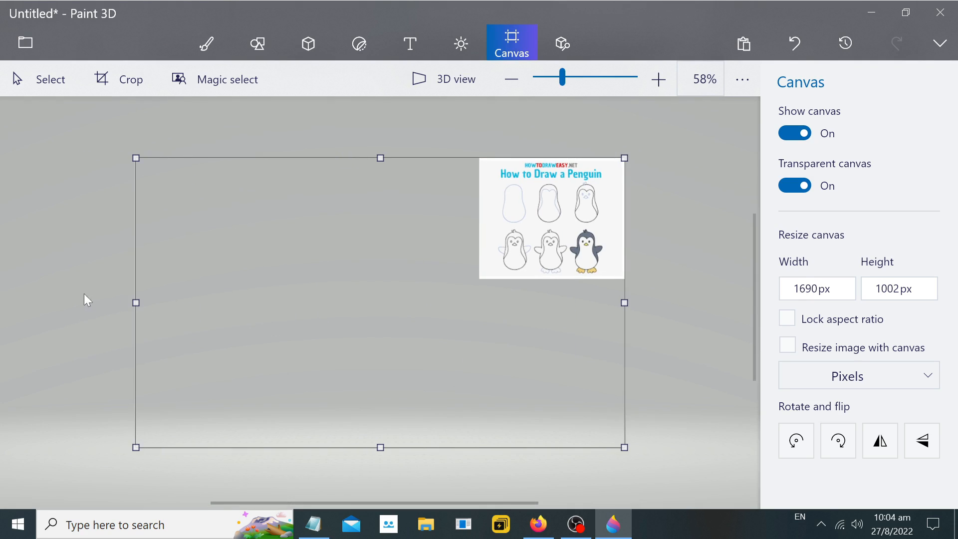
left_click_drag(379, 450, 381, 475)
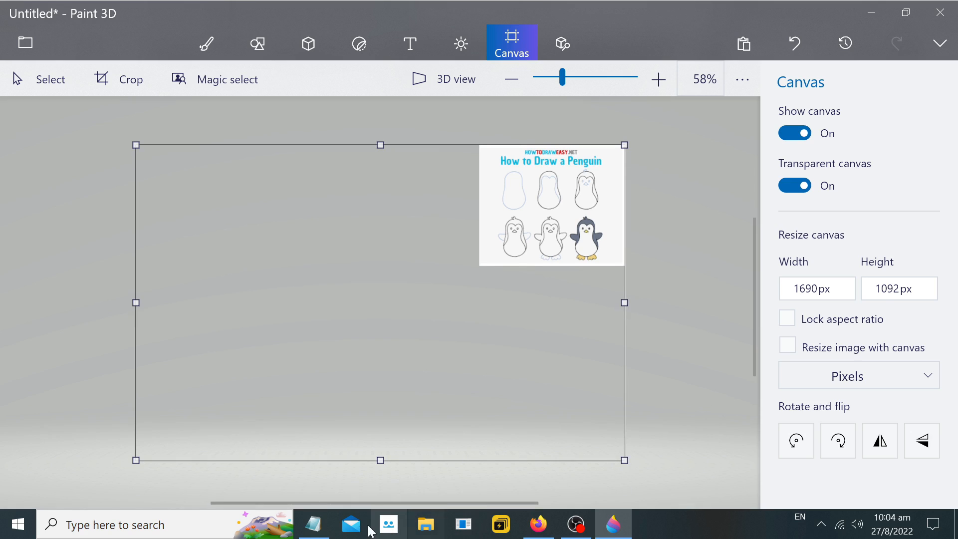
Switch to Notepad and try to start another ">>" line below the "drawing areas" line.
left_click(313, 524)
left_click_drag(501, 443, 408, 418)
left_click(408, 418)
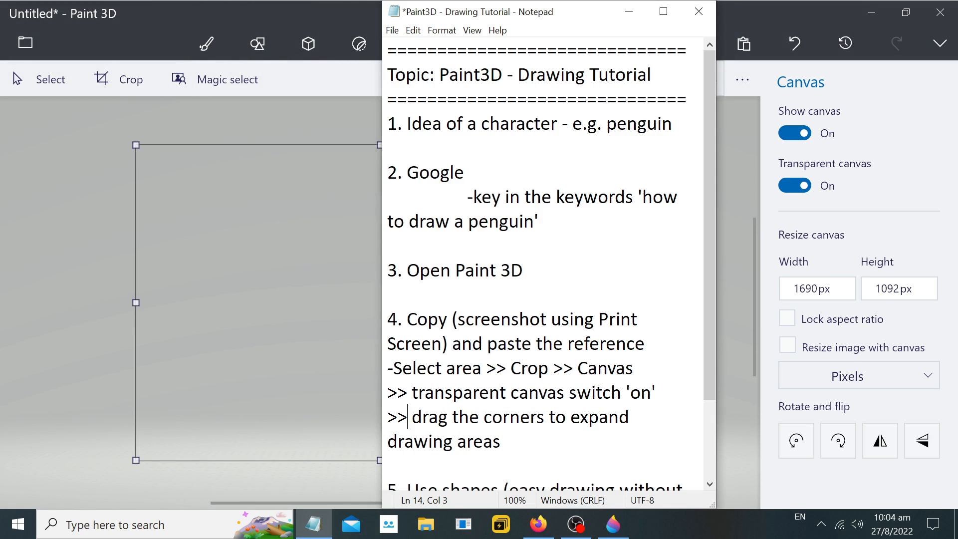
key("Return")
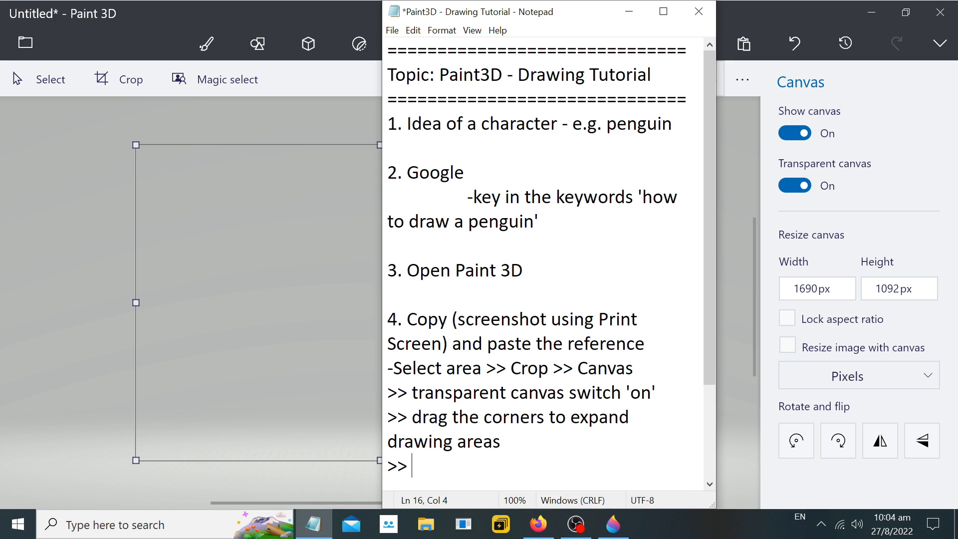
scroll(544, 260, "down", 2)
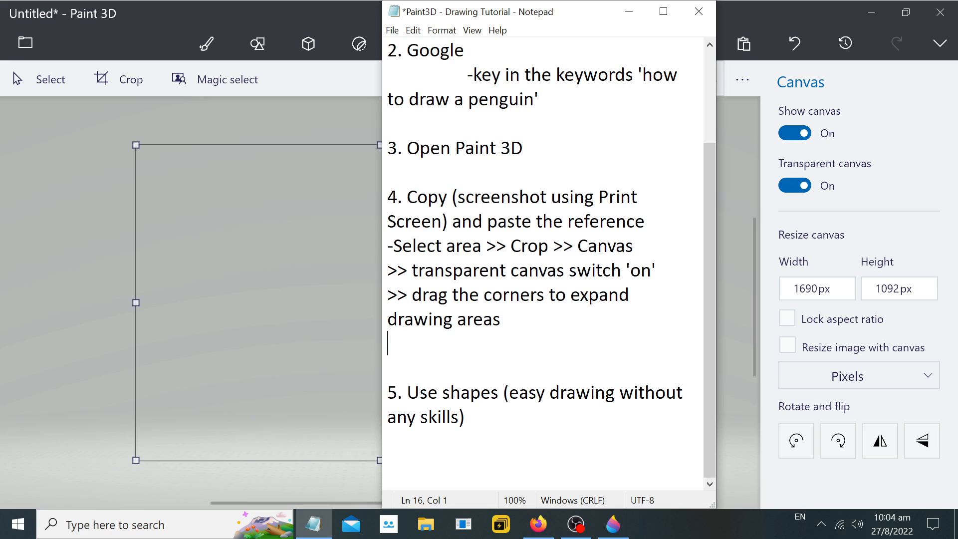
key("BackSpace")
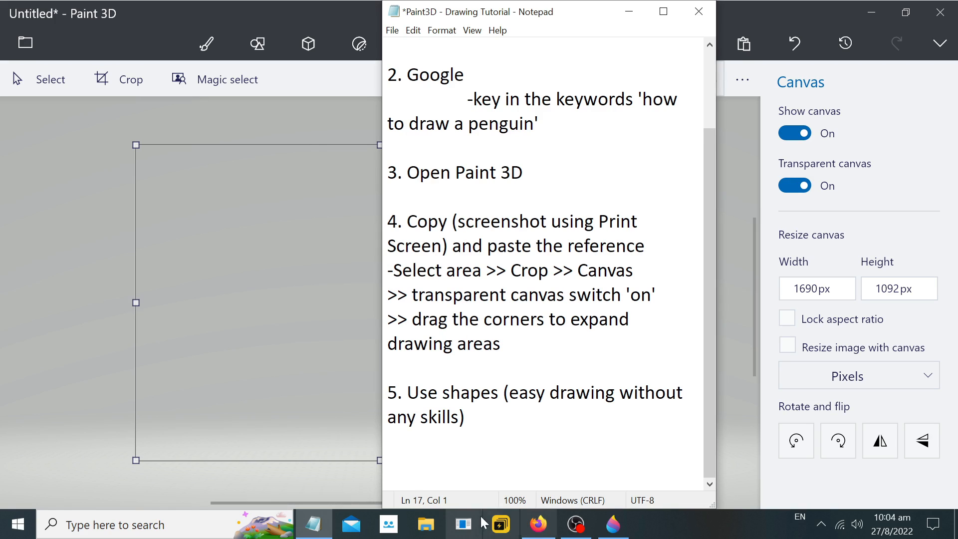
Highlight the words "Use shapes" in item 5 of the outline.
key("ctrl+Right")
key("shift+Right")
key("shift+Right")
key("shift+Right")
key("shift+Right")
key("shift+Right")
key("shift+Right")
key("ctrl+shift+Right")
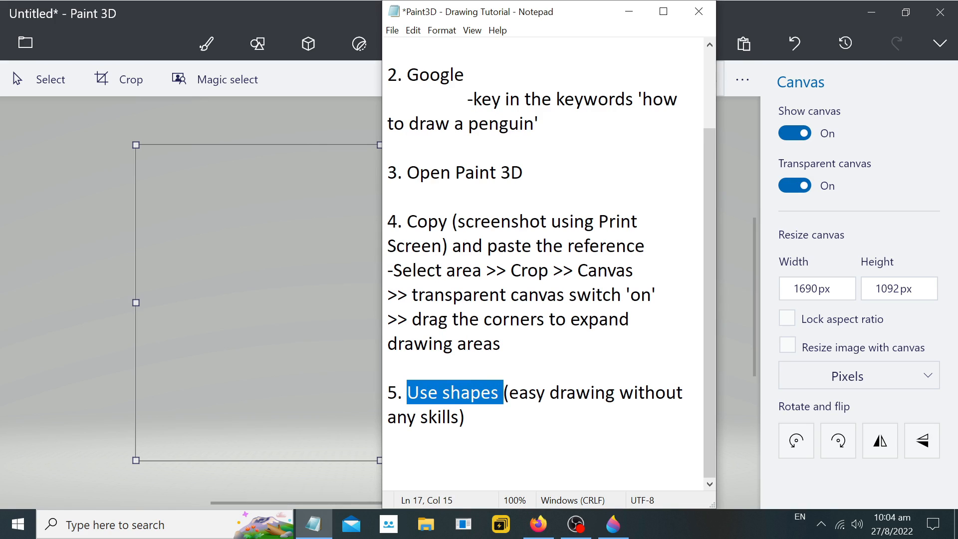
Switch to Paint 3D and draw a 3-point curve as the top of the penguin's head, bending its middle upward into an arch.
left_click(300, 252)
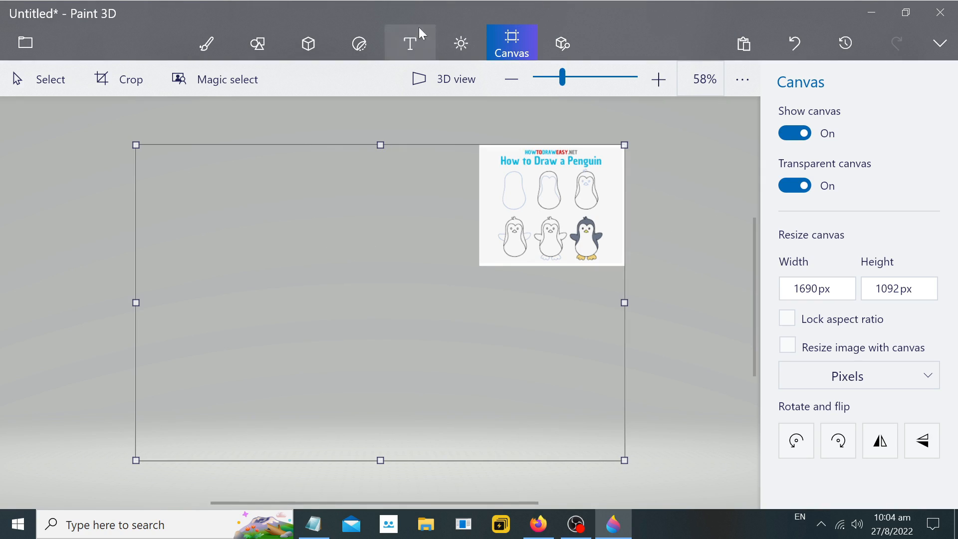
left_click(259, 50)
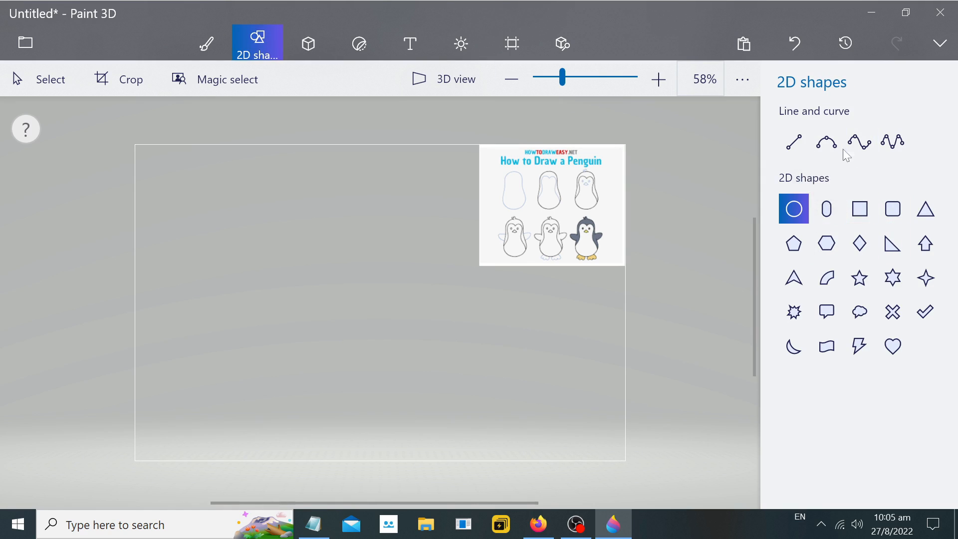
left_click(827, 142)
left_click_drag(240, 202, 347, 203)
left_click_drag(295, 185, 285, 169)
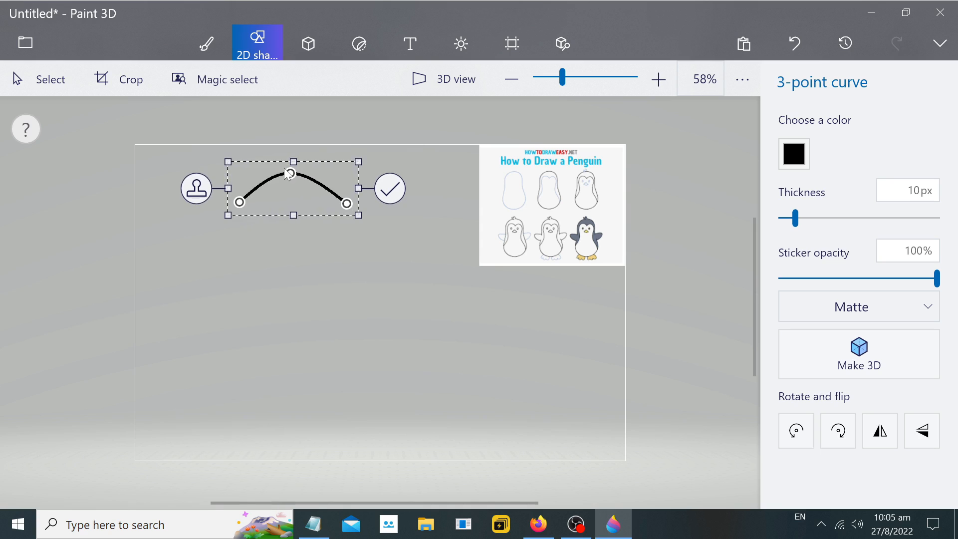
left_click(535, 115)
Try a 4-point curve for the body's right side, starting from the right end of the head arch, and undo it.
left_click(827, 144)
left_click(865, 149)
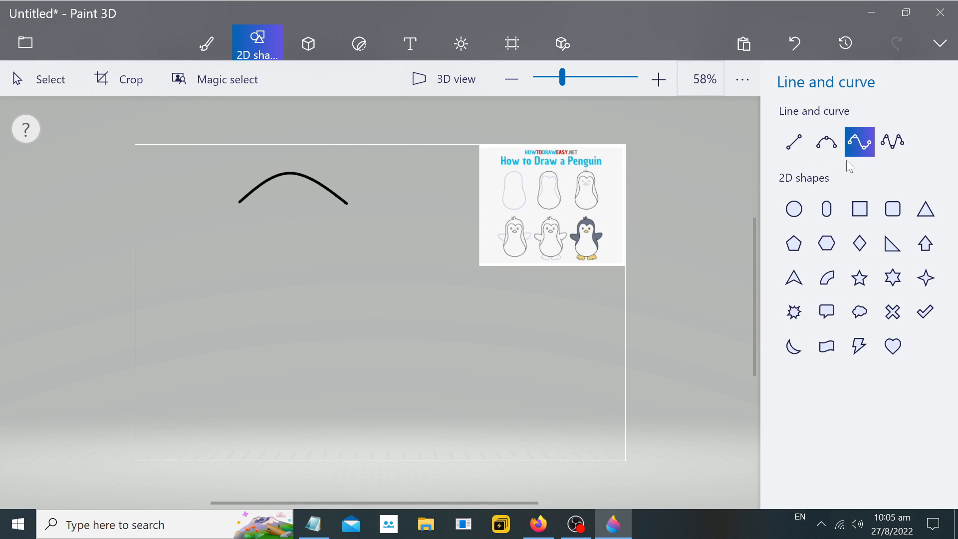
left_click_drag(348, 216, 363, 367)
left_click_drag(361, 254, 350, 251)
left_click_drag(362, 366, 364, 381)
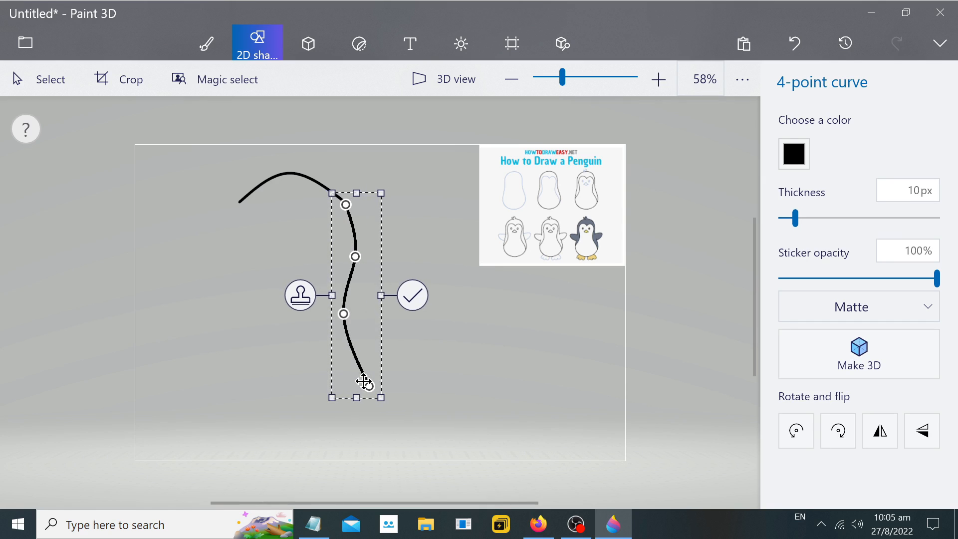
left_click(631, 283)
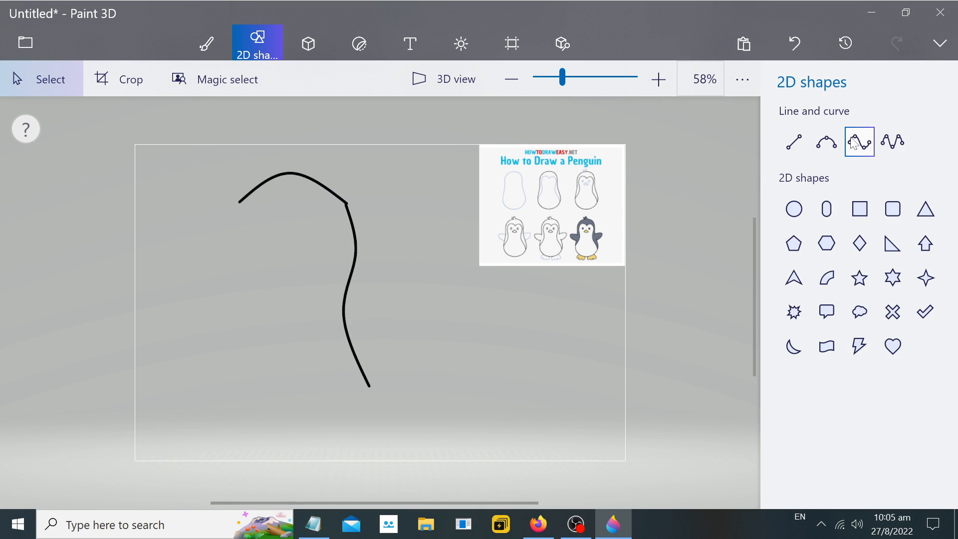
key("ctrl+z")
Draw a 5-point curve down from the head arch's right end, shaping its points into the neck and belly of the body's right side.
left_click(893, 142)
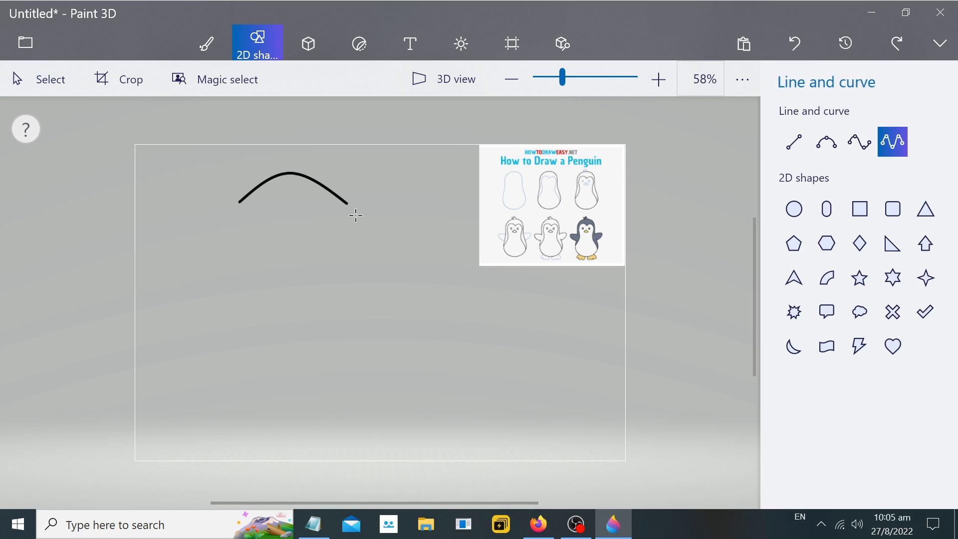
left_click_drag(370, 286, 368, 405)
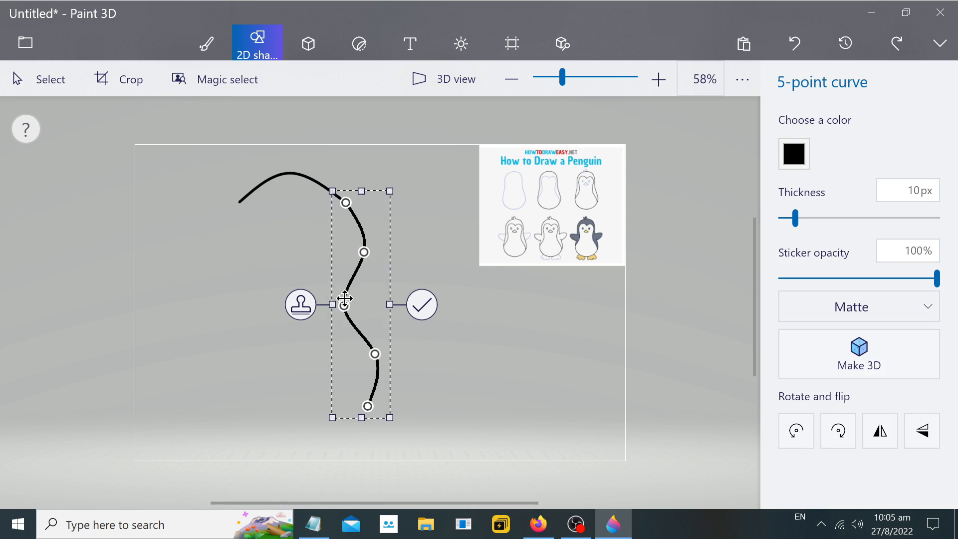
left_click_drag(363, 252, 344, 255)
left_click_drag(344, 302, 352, 301)
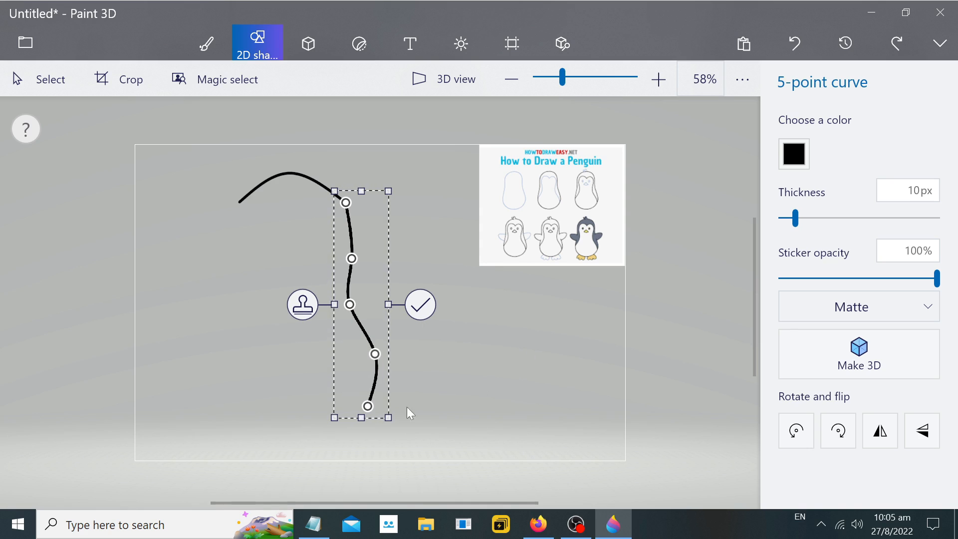
left_click_drag(368, 406, 354, 420)
left_click(510, 384)
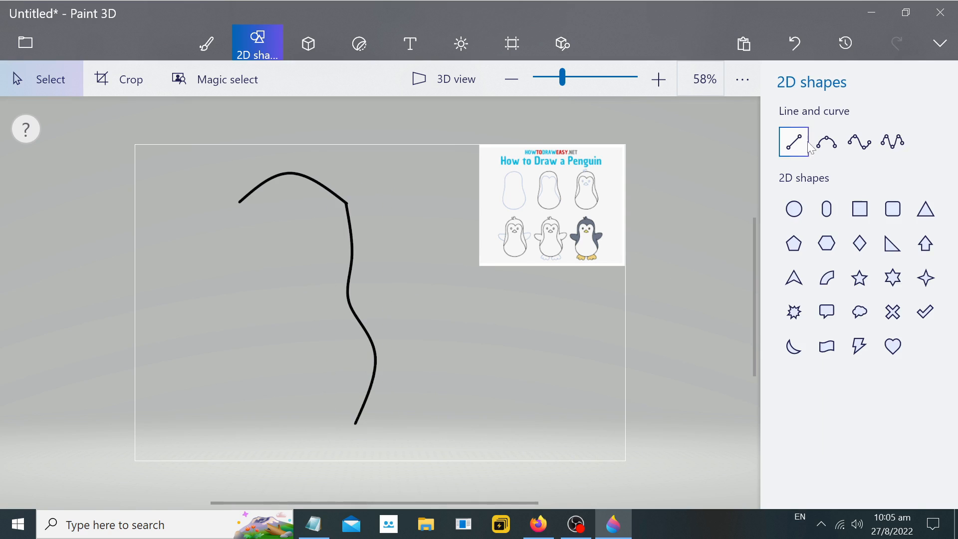
Draw a 3-point curve from the lower end of the side curve inward to form the rounded bottom of the body.
left_click_drag(356, 424, 298, 448)
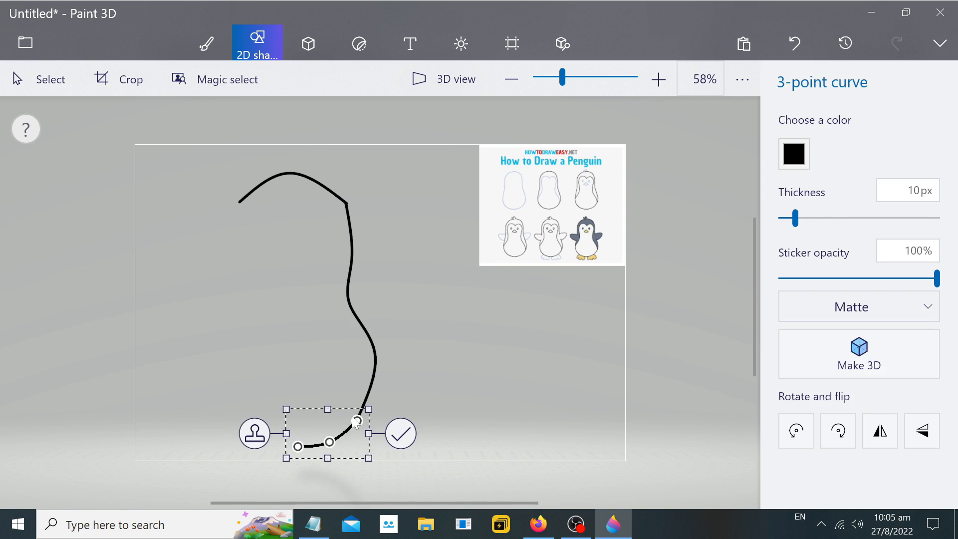
left_click(466, 379)
Set the eraser thickness to 3 px and trim the bump on the outer edge where the side and bottom curves meet.
scroll(379, 431, "up", 5)
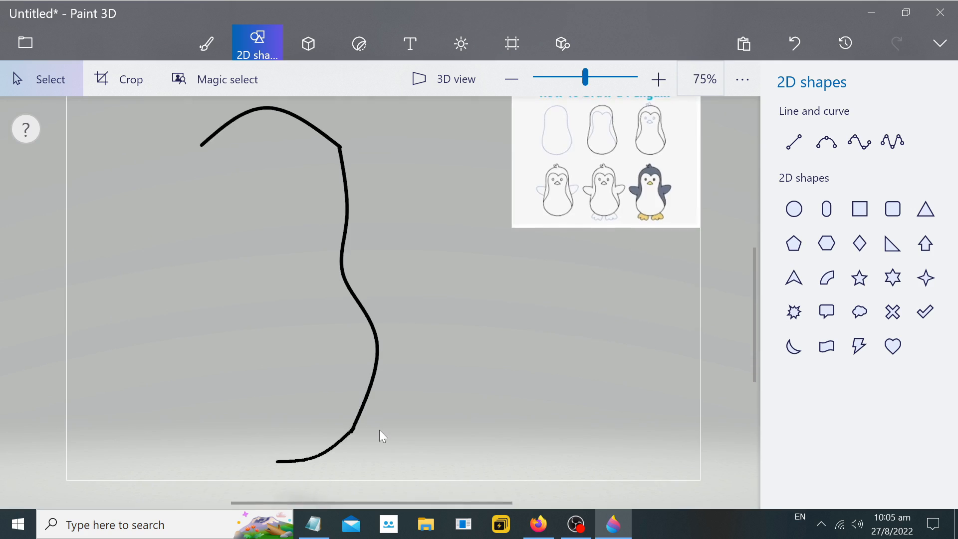
left_click(207, 44)
left_click(827, 162)
left_click_drag(325, 431, 312, 450)
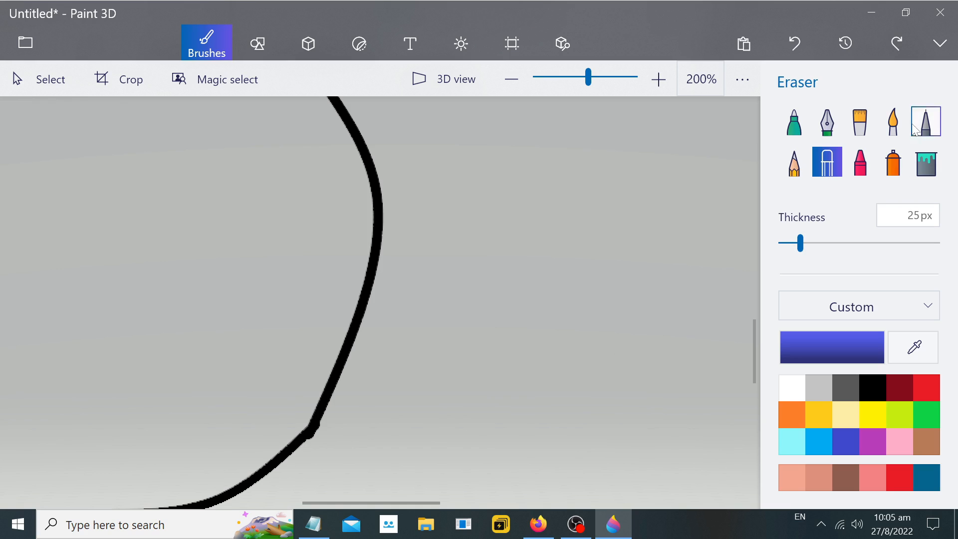
left_click_drag(800, 244, 782, 244)
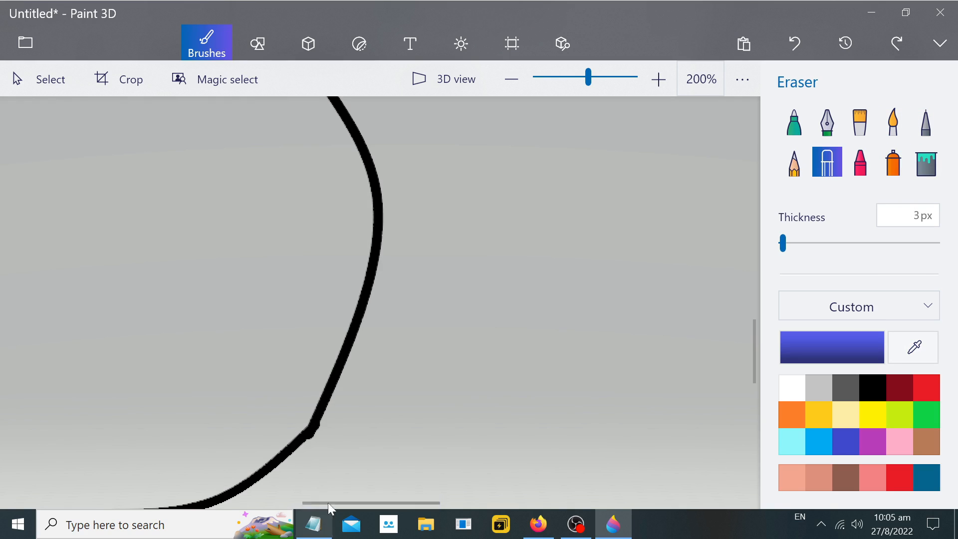
scroll(283, 436, "up", 1)
scroll(295, 373, "up", 1)
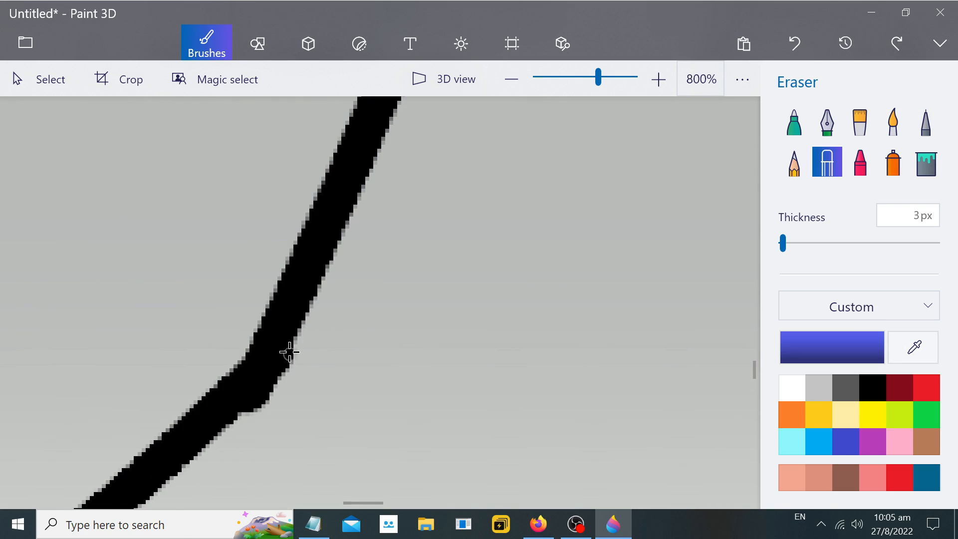
left_click_drag(296, 350, 247, 422)
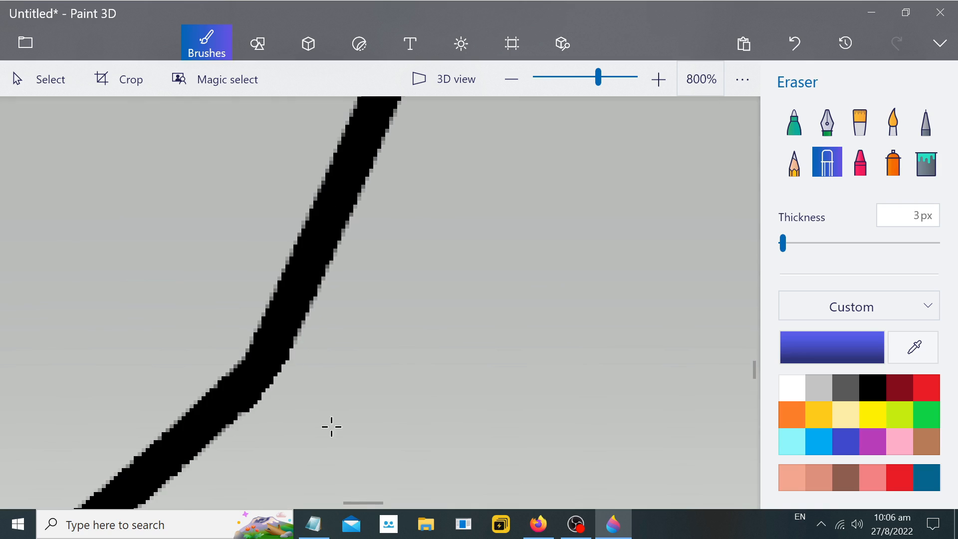
Fill the inner corner of the lower joint with a 1 px Pixel pen and trim the excess with the 3 px eraser.
scroll(398, 382, "down", 1)
scroll(398, 382, "down", 5)
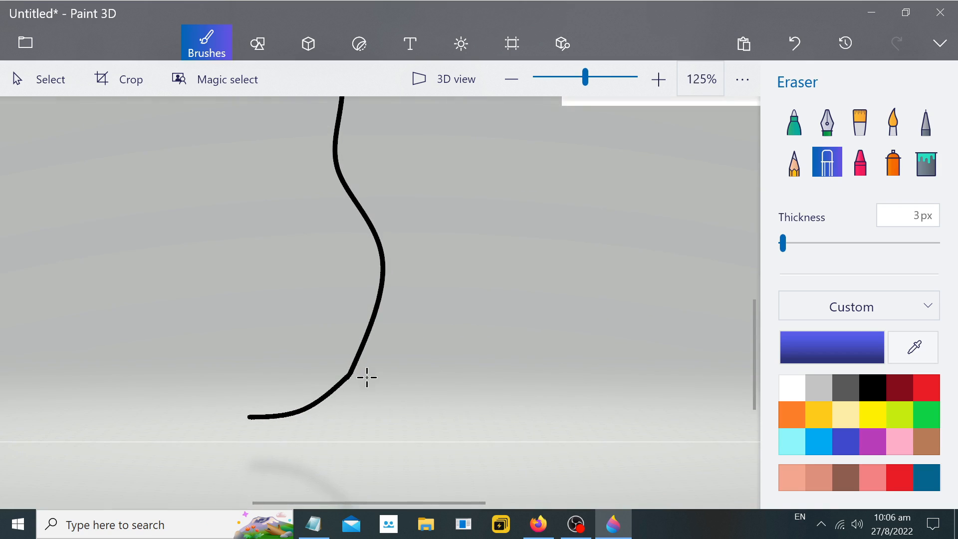
scroll(361, 384, "down", 1)
scroll(302, 379, "up", 4)
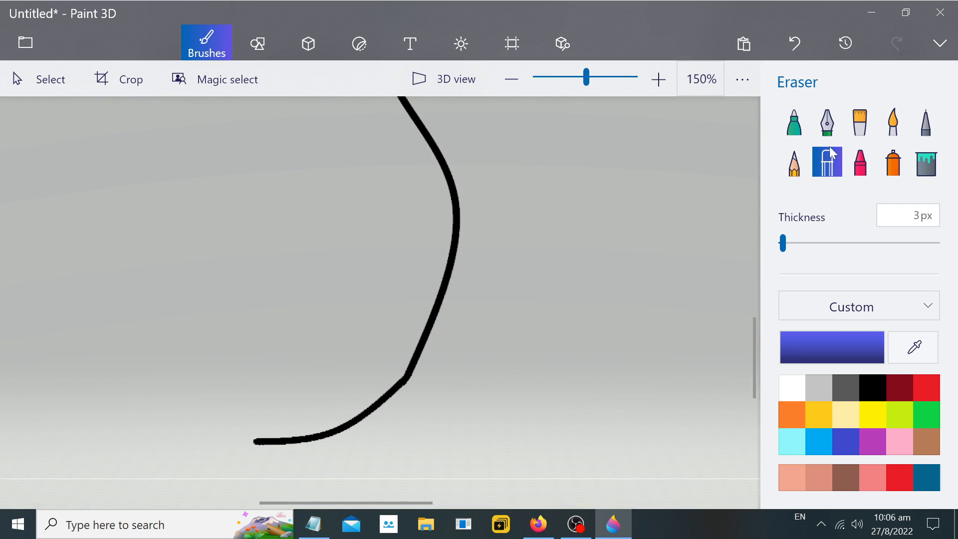
left_click(924, 125)
scroll(430, 377, "up", 4)
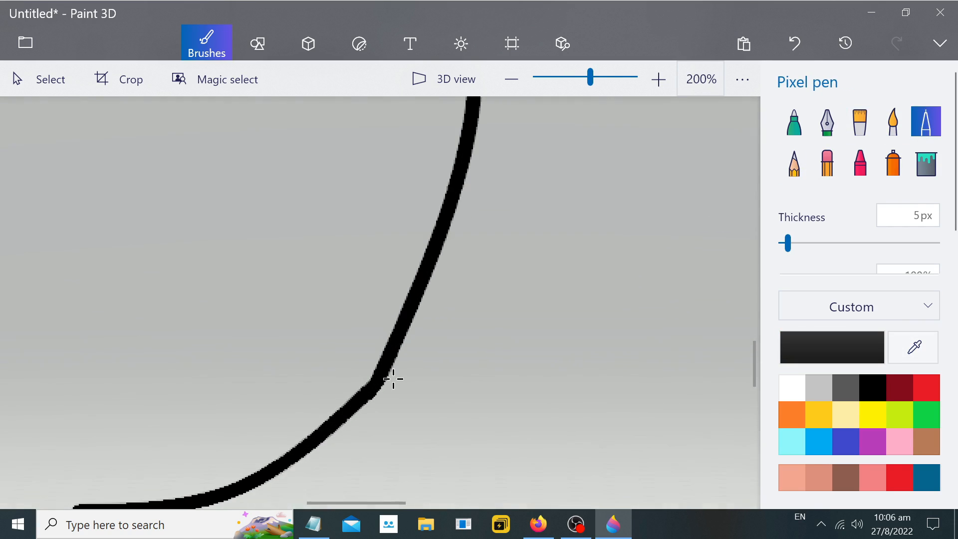
left_click_drag(788, 244, 779, 244)
scroll(412, 383, "up", 2)
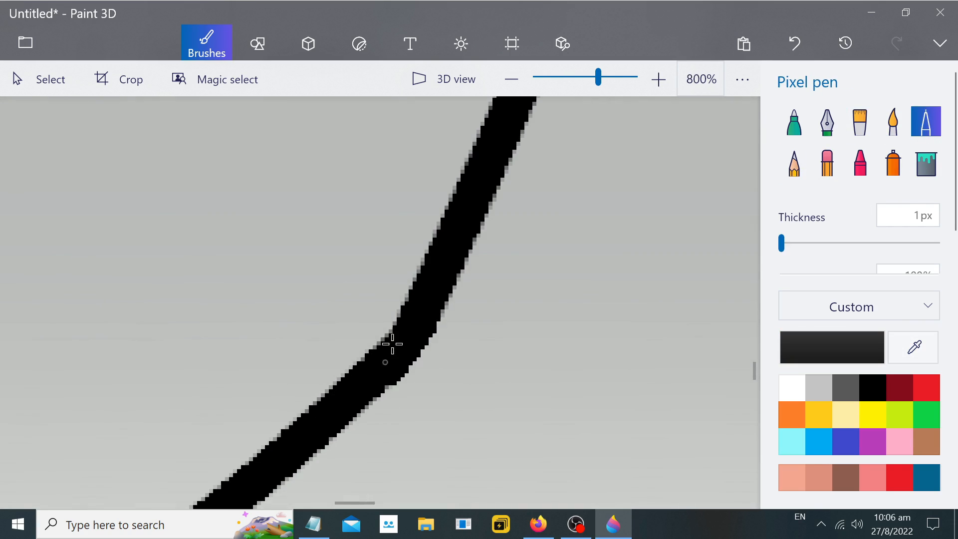
left_click_drag(401, 313, 351, 367)
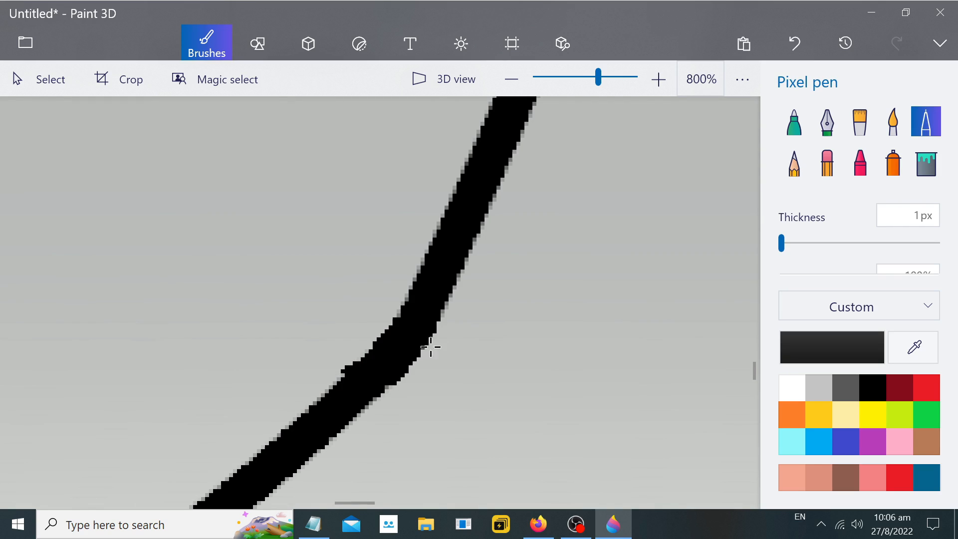
left_click(827, 162)
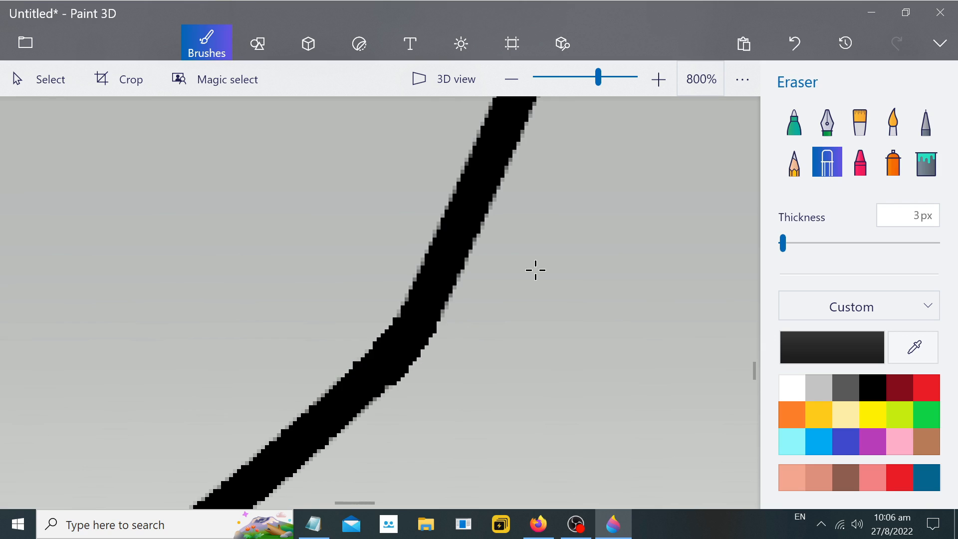
Trim the outer corner of the joint between the head arch and side curve with the 3 px eraser.
scroll(535, 270, "down", 8)
scroll(540, 233, "down", 1)
scroll(513, 257, "up", 5)
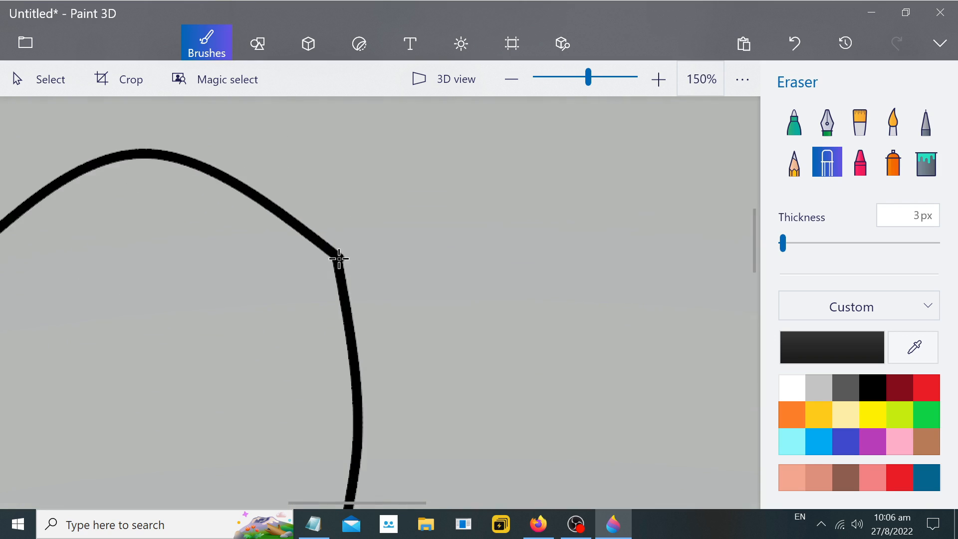
scroll(340, 259, "up", 4)
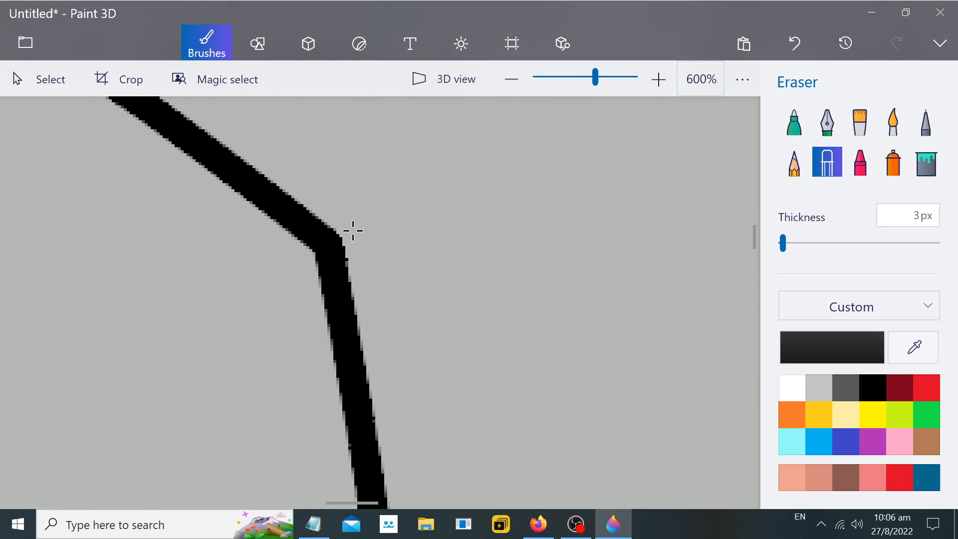
scroll(454, 227, "down", 5)
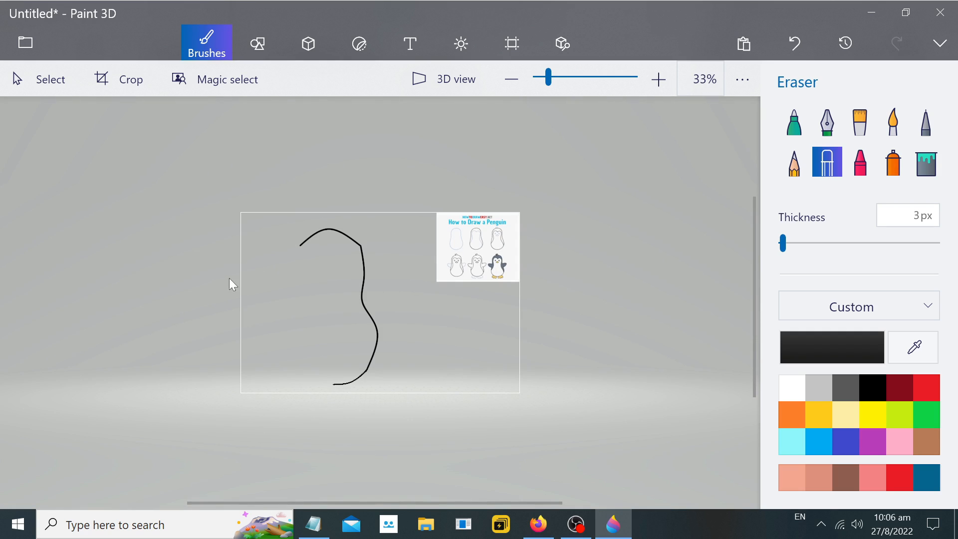
Set the eraser thickness to 55 px and erase the sharp joint between the head arch and the side curve.
left_click(39, 79)
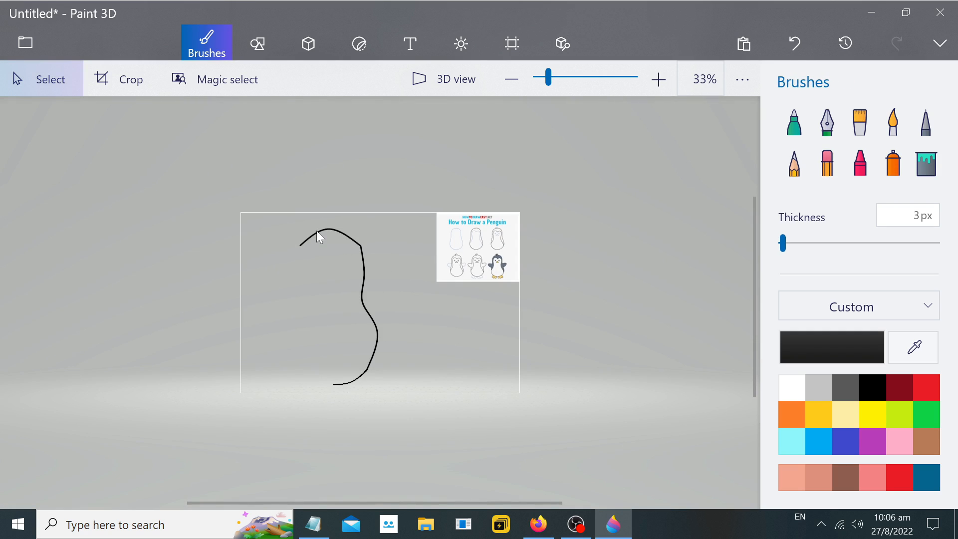
scroll(319, 233, "up", 4)
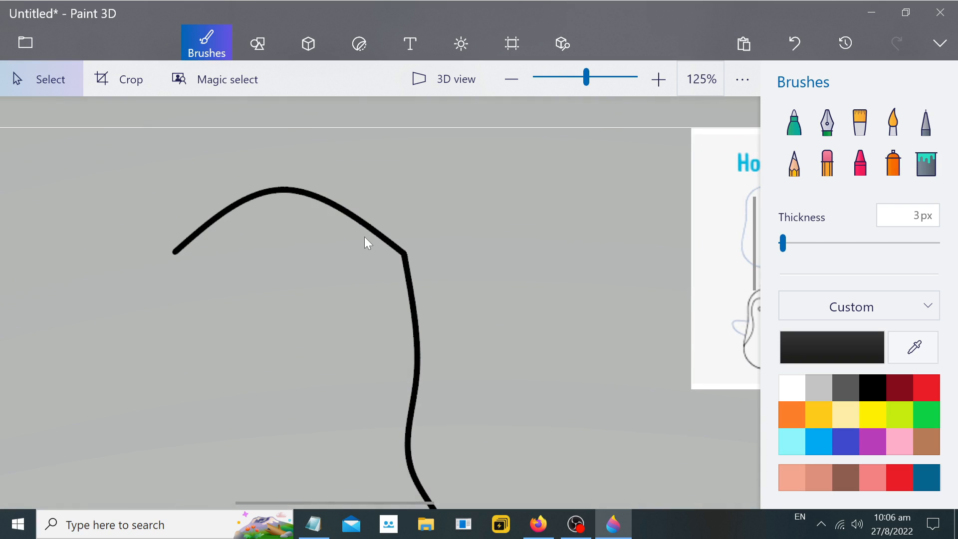
left_click(827, 162)
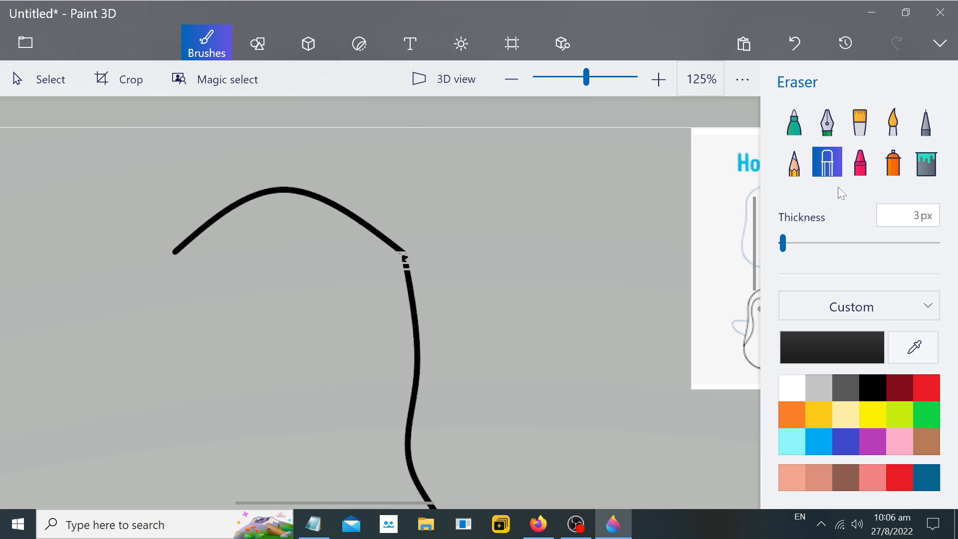
left_click_drag(797, 244, 825, 244)
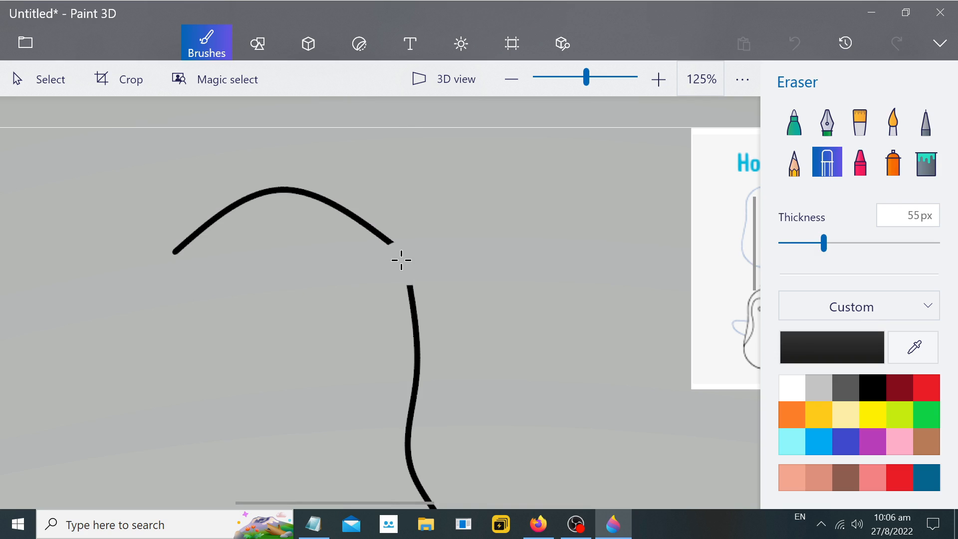
Bridge the erased gap with a 3-point curve, bending it outward to round the transition from head to side.
left_click(257, 43)
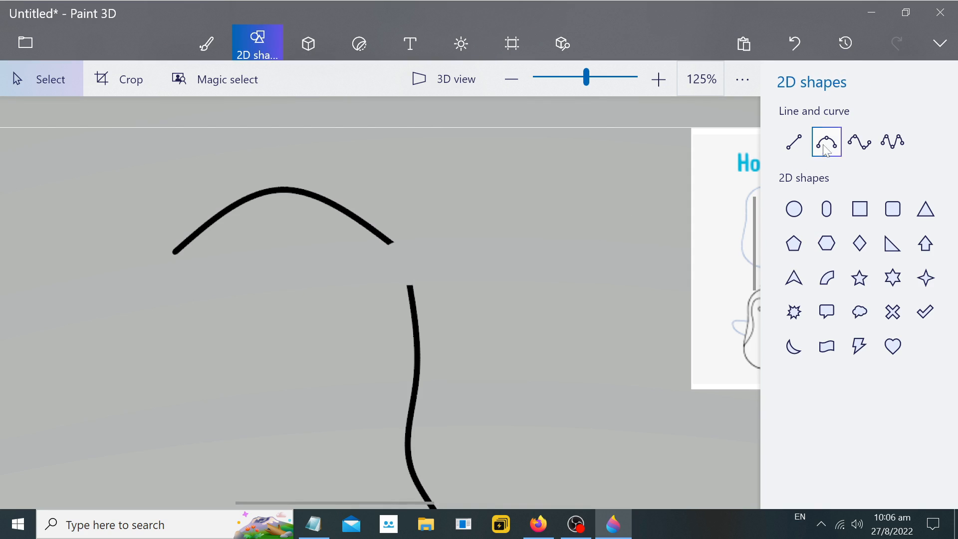
left_click(827, 142)
scroll(394, 225, "up", 3)
left_click_drag(388, 236, 423, 311)
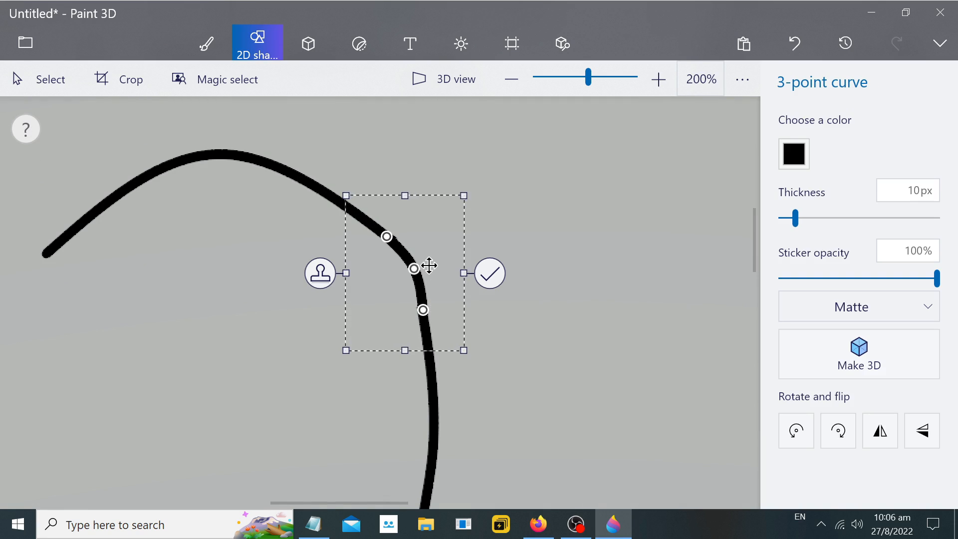
left_click(616, 219)
Select the outline's right half, about 402 × 1052 px, and place a pasted copy of it beside the original.
scroll(541, 263, "down", 7)
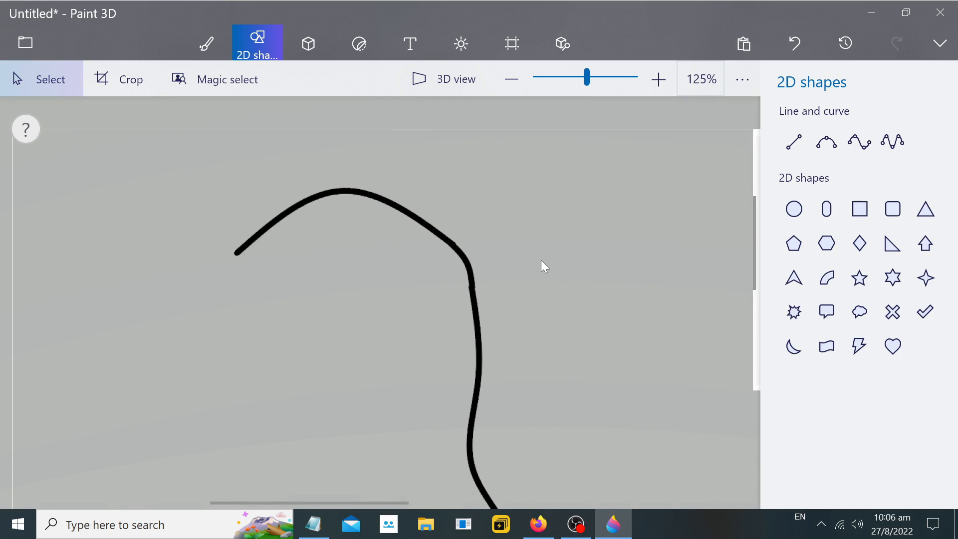
scroll(298, 270, "up", 2)
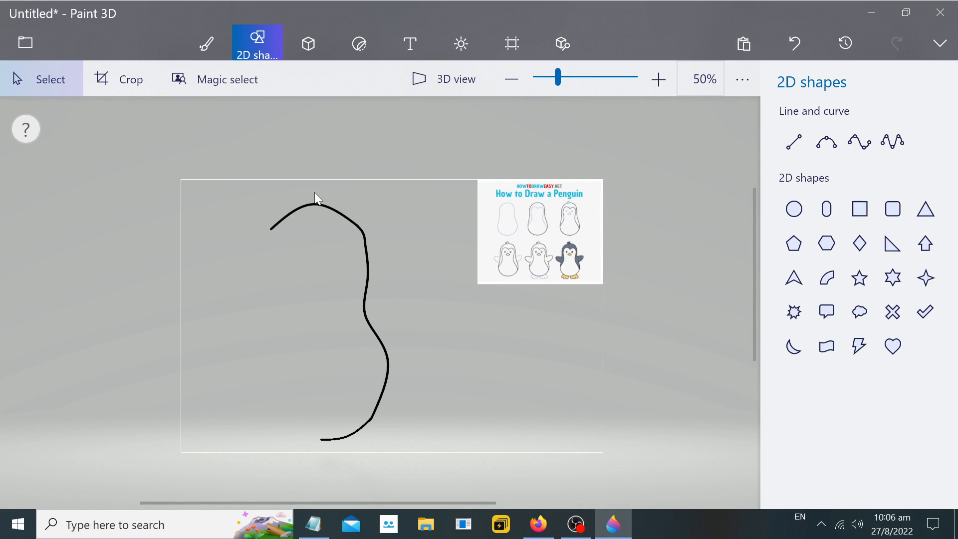
left_click_drag(313, 189, 412, 451)
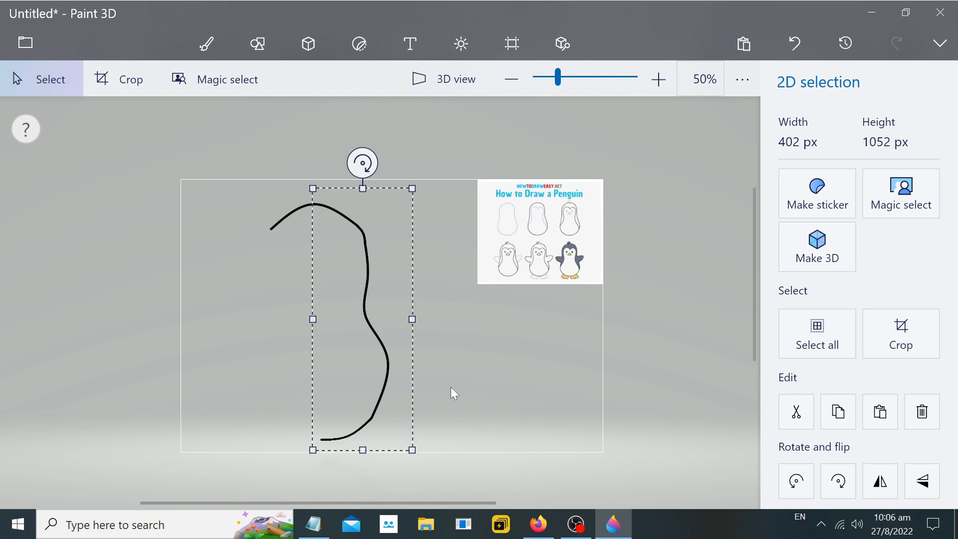
right_click(374, 321)
left_click(435, 108)
right_click(454, 315)
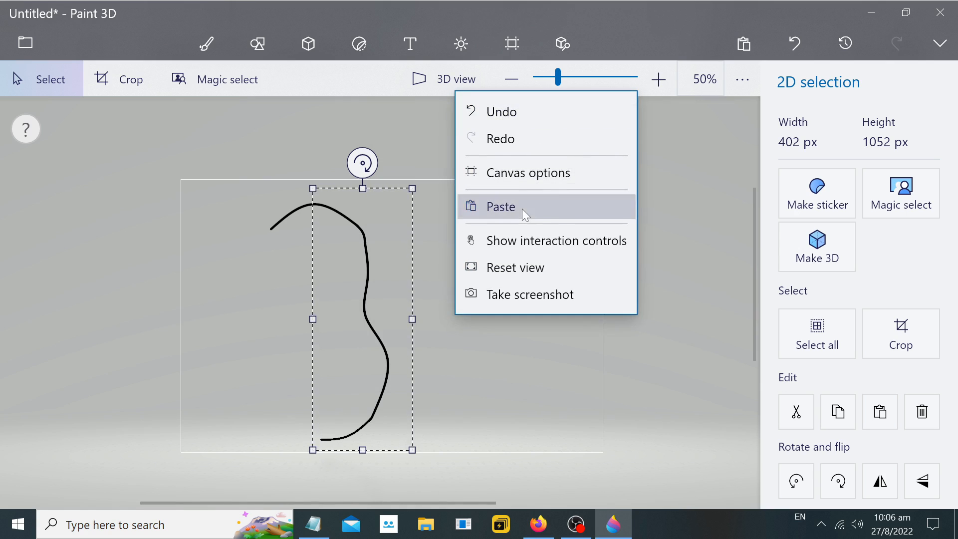
left_click(522, 209)
left_click_drag(380, 276, 475, 278)
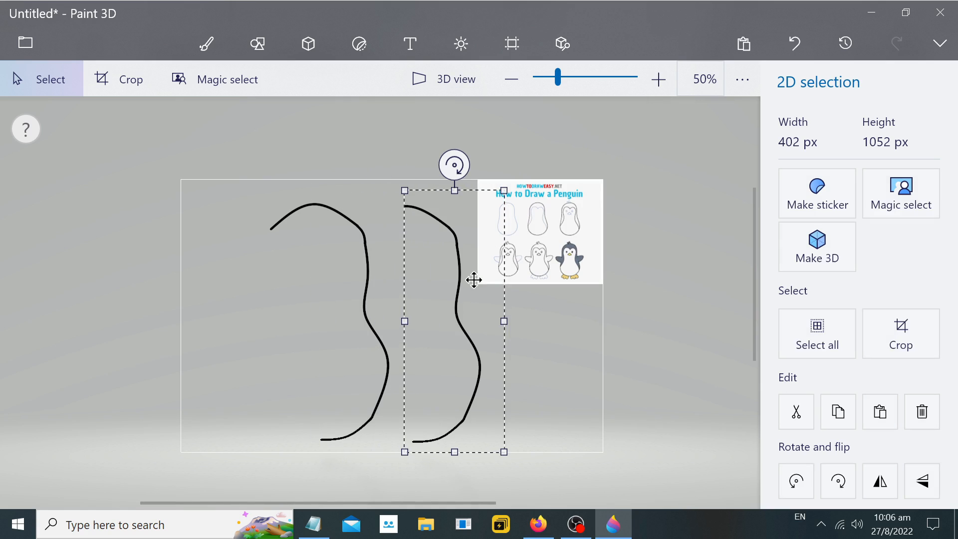
Flip the copied half horizontally and align it with the original as the left side of the body outline.
left_click(880, 485)
left_click_drag(451, 284, 266, 284)
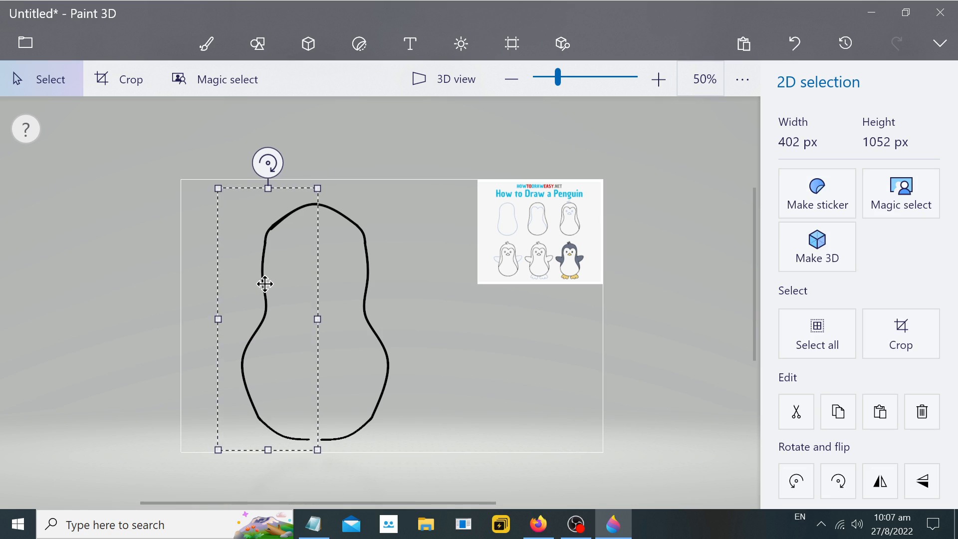
key("Right")
key("Right")
key("Right")
key("Right")
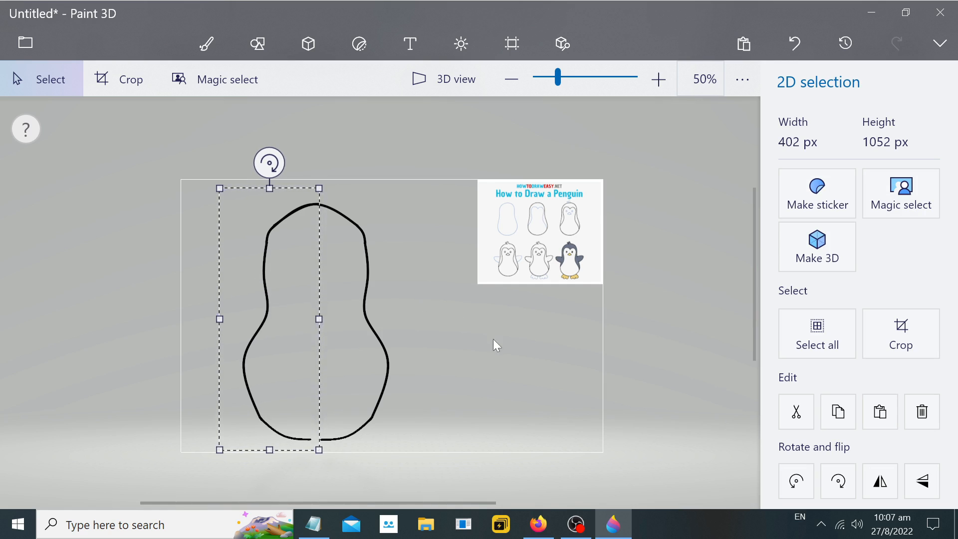
left_click(506, 386)
Bridge the gap at the base of the body outline with a 10 px 3-point curve.
left_click(827, 142)
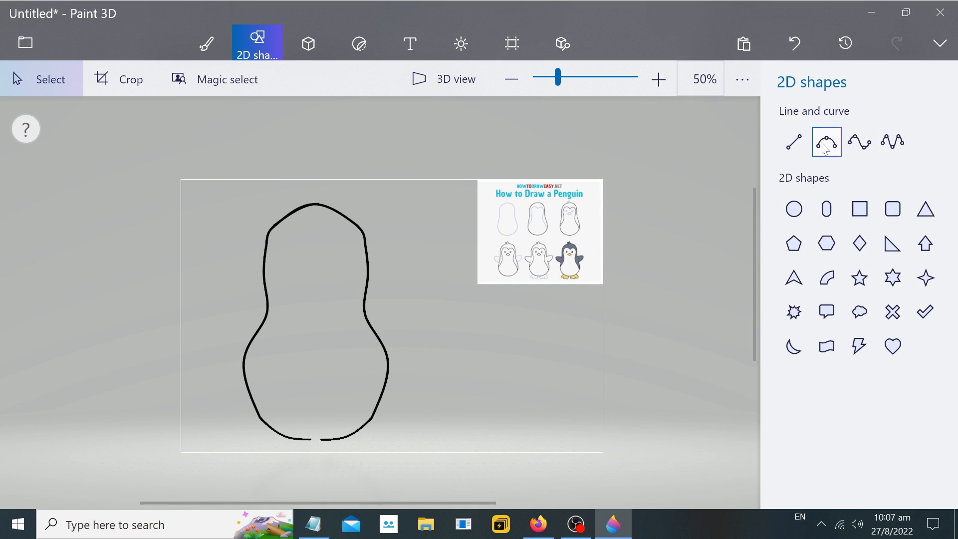
scroll(297, 464, "up", 5)
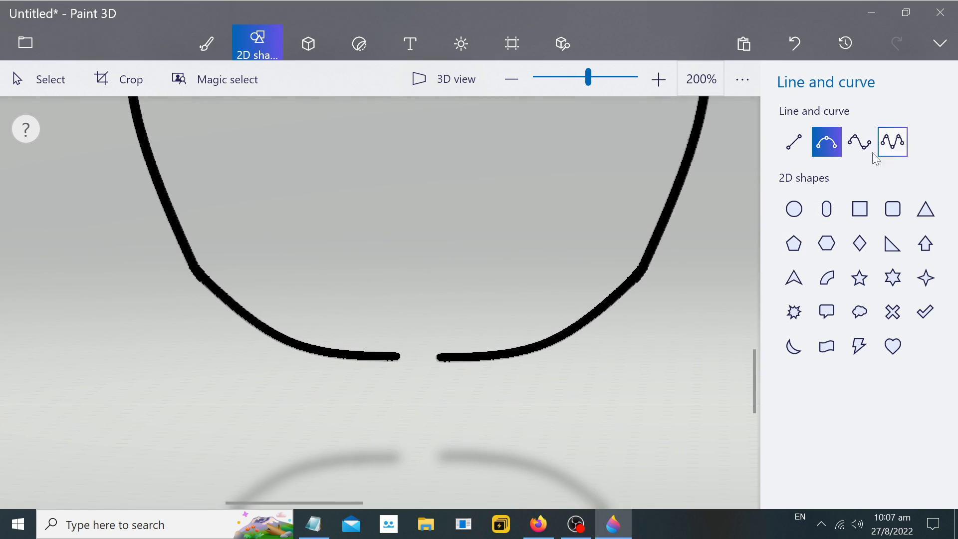
mouse_move(385, 356)
left_mouse_down()
mouse_move(451, 358)
mouse_move(417, 356)
left_mouse_up()
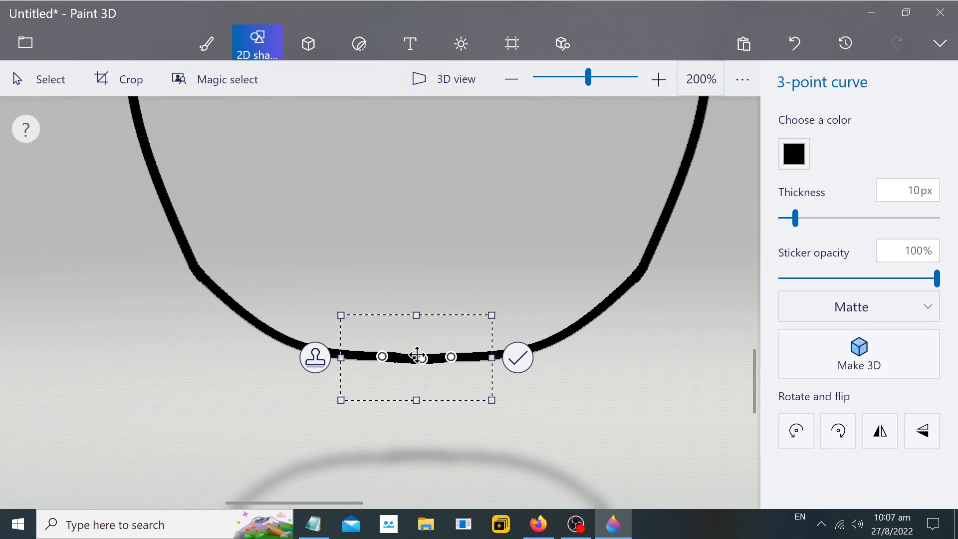
scroll(521, 195, "down", 5)
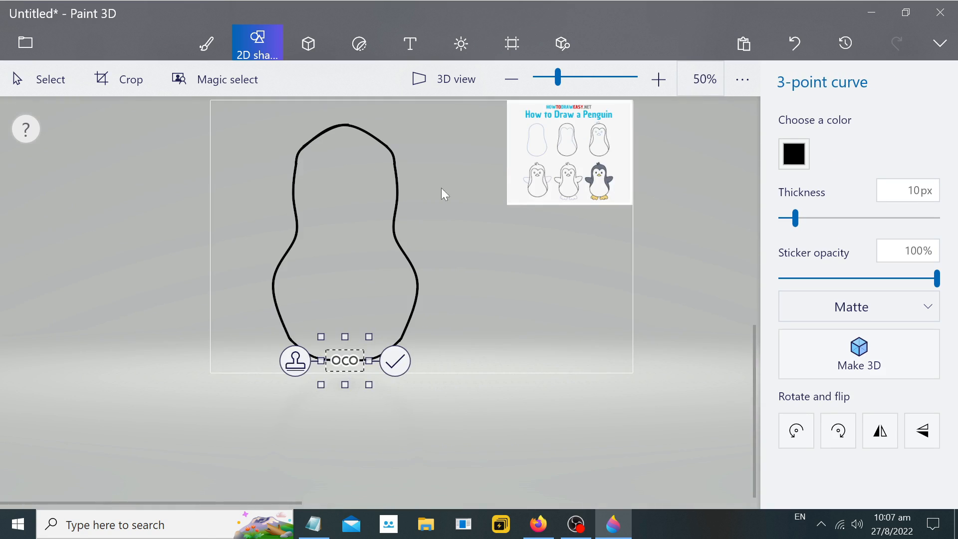
scroll(353, 195, "down", 1)
scroll(267, 252, "up", 2)
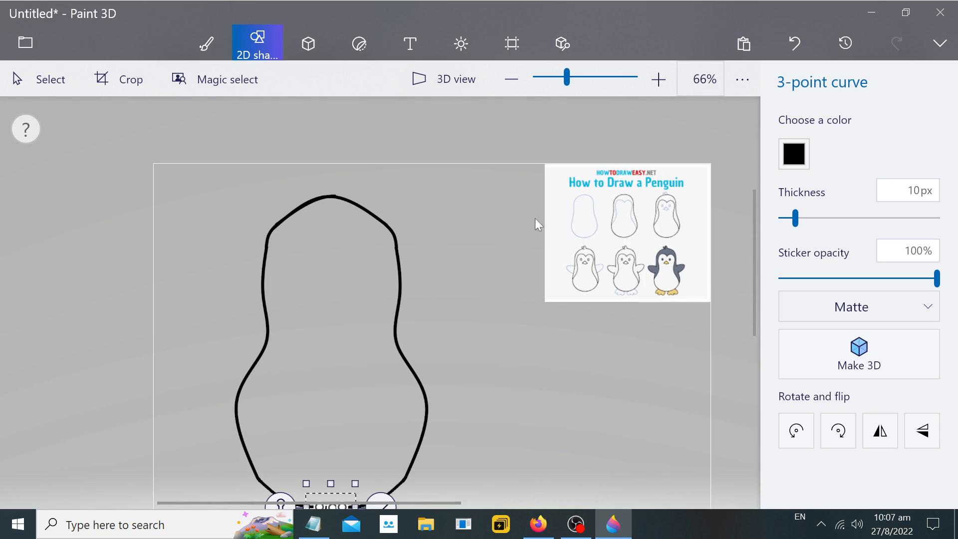
left_click(534, 364)
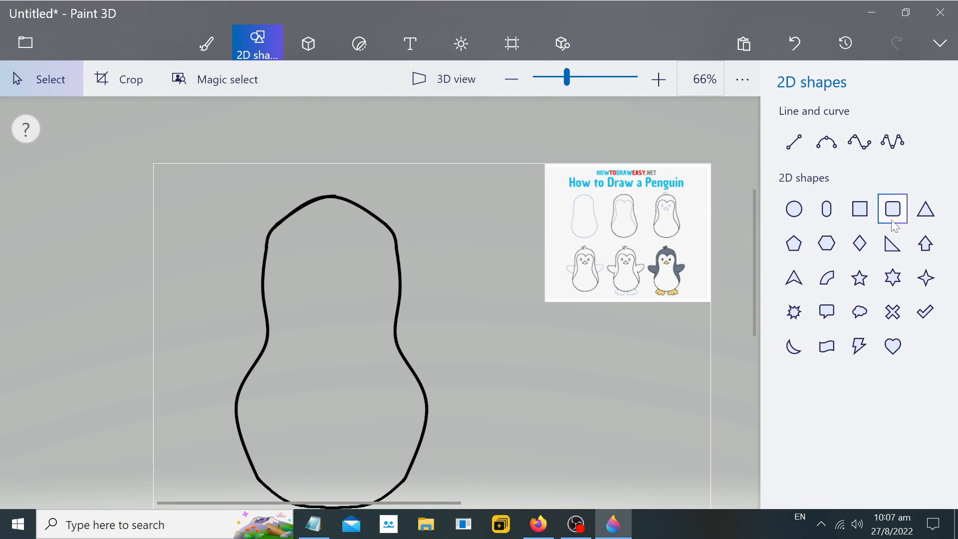
left_click(861, 142)
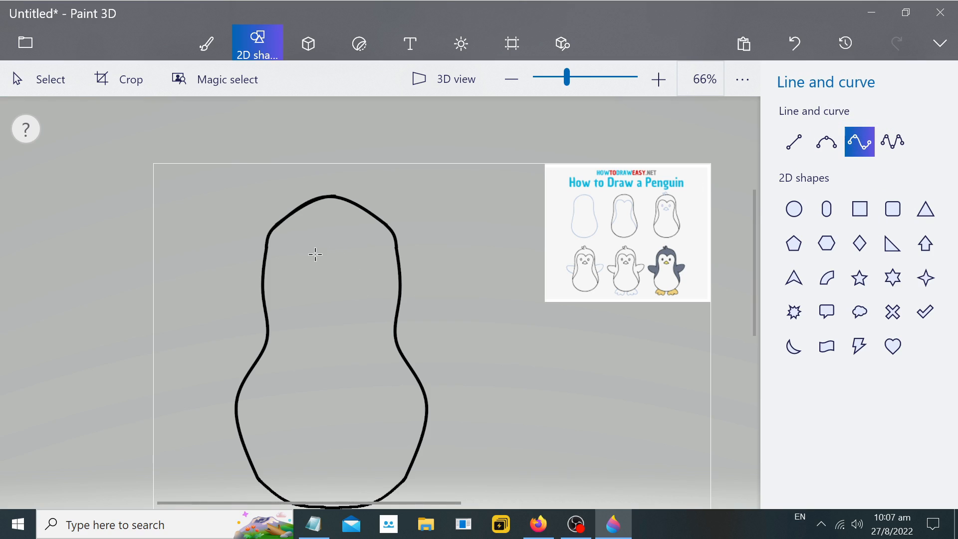
left_click(827, 141)
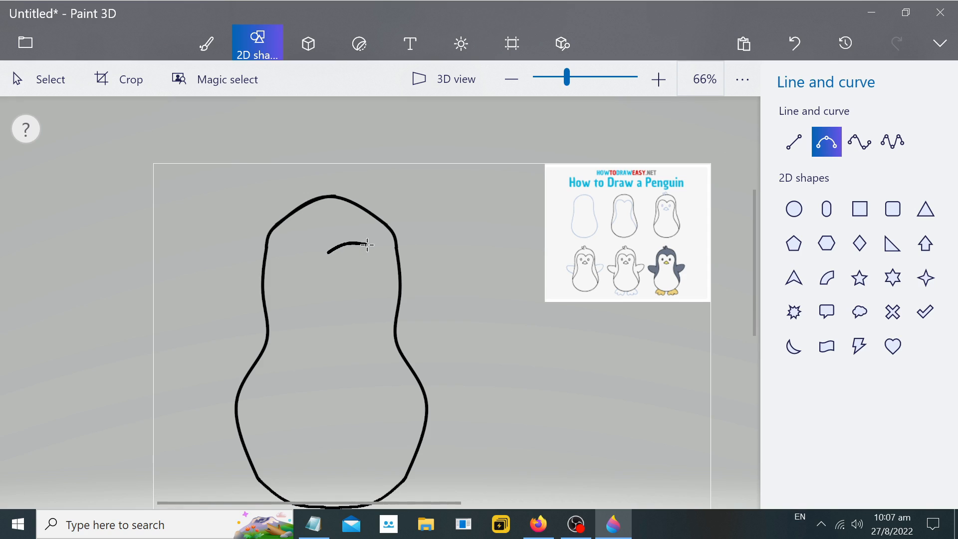
left_click_drag(351, 233, 352, 233)
key("Delete")
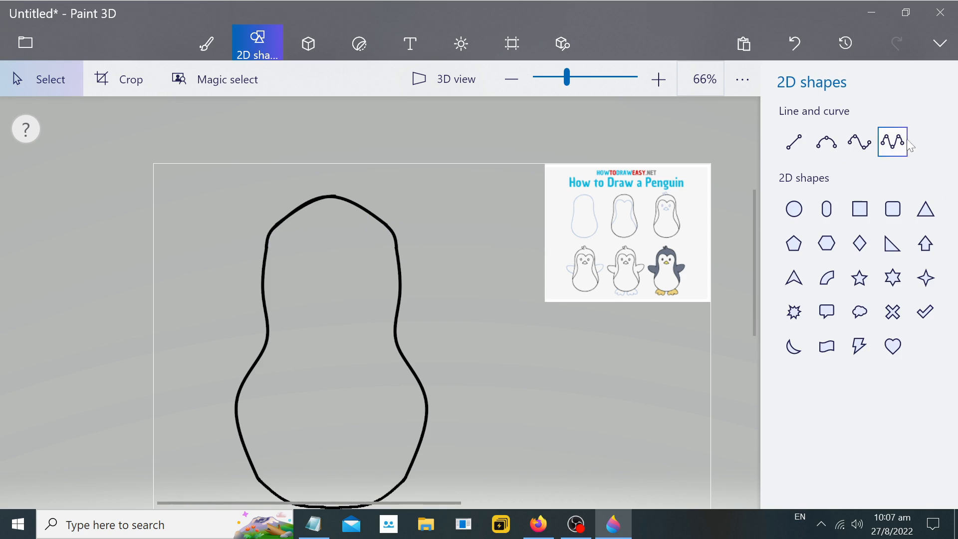
Draw a 10 px 5-point curve inside the body's right half, from the forehead down towards the lower side.
left_click(893, 142)
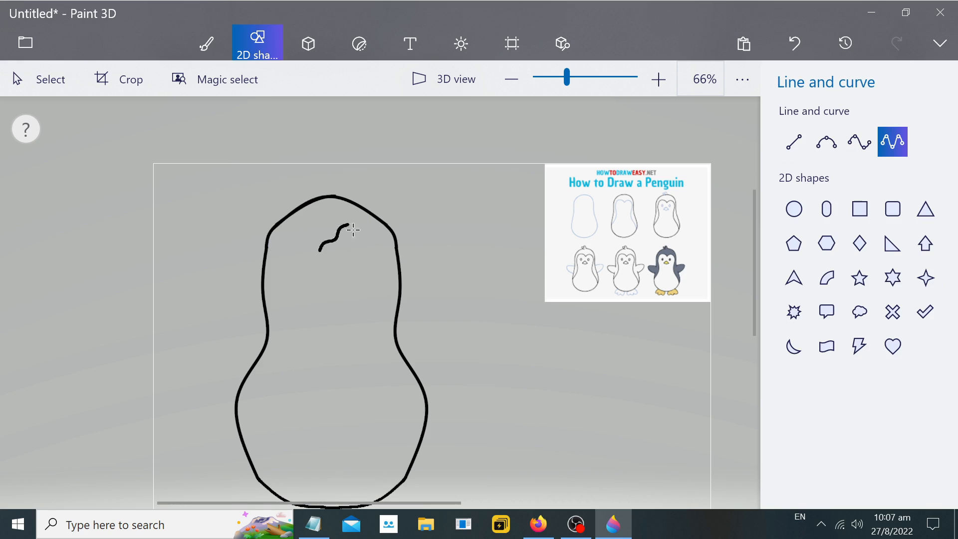
mouse_move(366, 255)
left_mouse_down()
mouse_move(340, 223)
mouse_move(327, 239)
mouse_move(346, 271)
mouse_move(343, 221)
mouse_move(323, 230)
left_mouse_up()
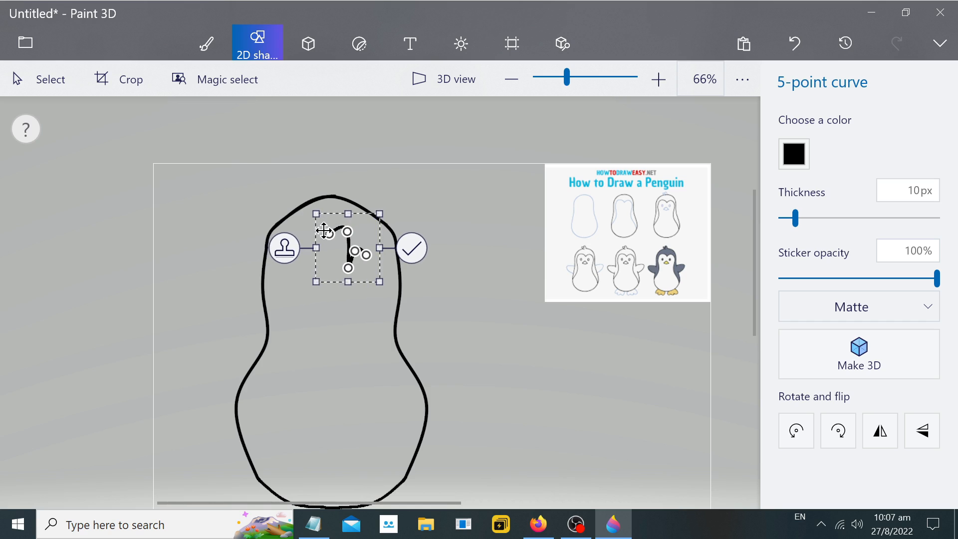
mouse_move(366, 254)
left_mouse_down()
mouse_move(384, 296)
mouse_move(400, 426)
mouse_move(392, 464)
left_mouse_up()
left_click_drag(359, 253, 386, 408)
mouse_move(346, 267)
left_mouse_down()
mouse_move(377, 244)
mouse_move(342, 217)
left_mouse_up()
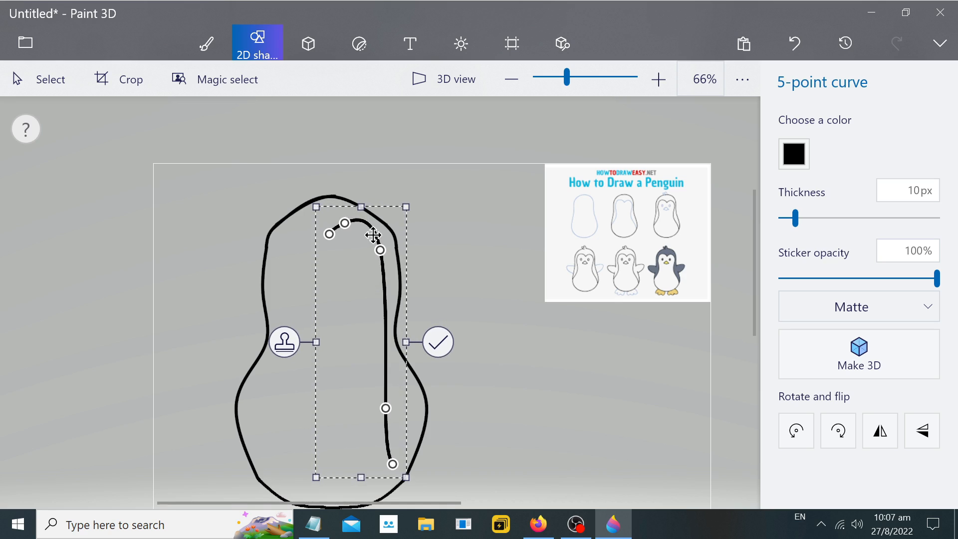
Reshape the inner curve by bending its middle inward at the waist and extending its lower end to the body outline.
left_click_drag(375, 245, 373, 251)
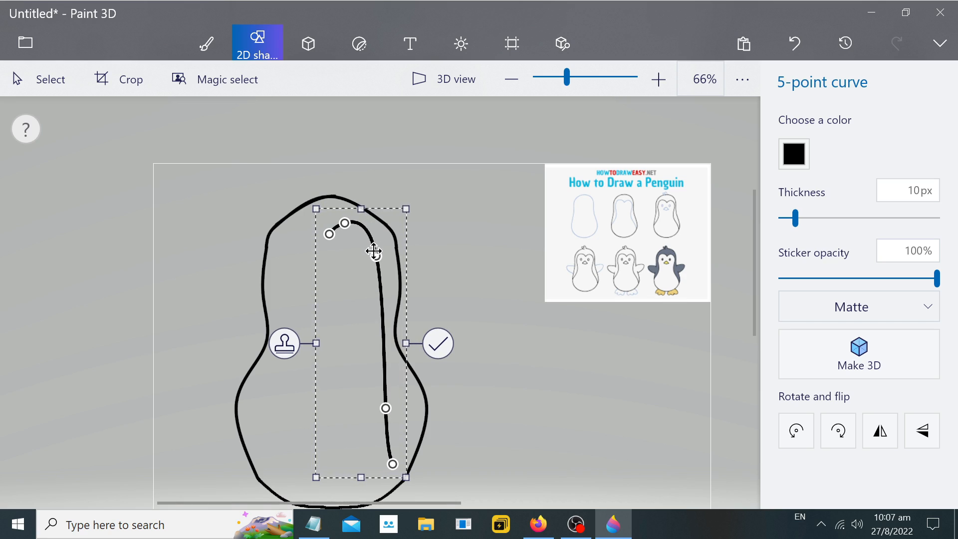
left_click_drag(385, 408, 355, 370)
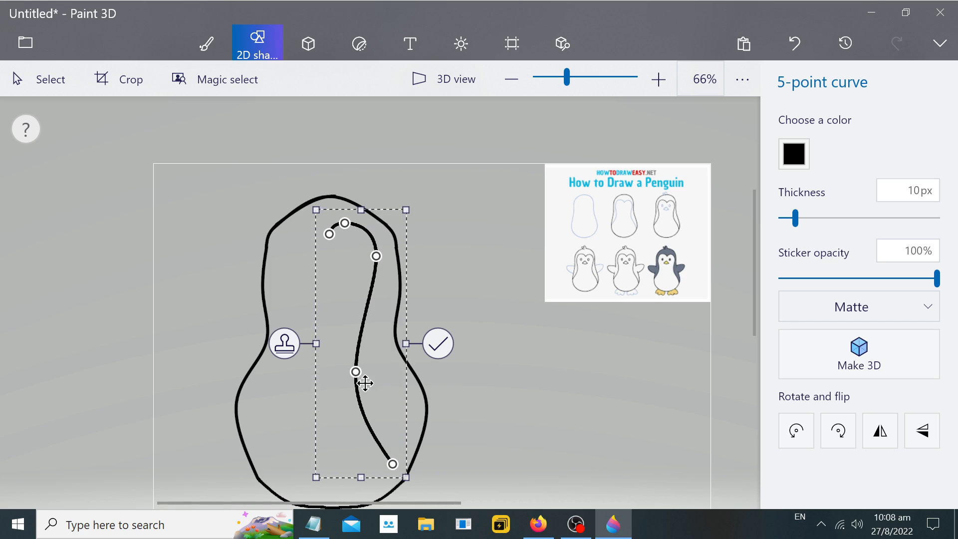
left_click_drag(397, 466, 409, 466)
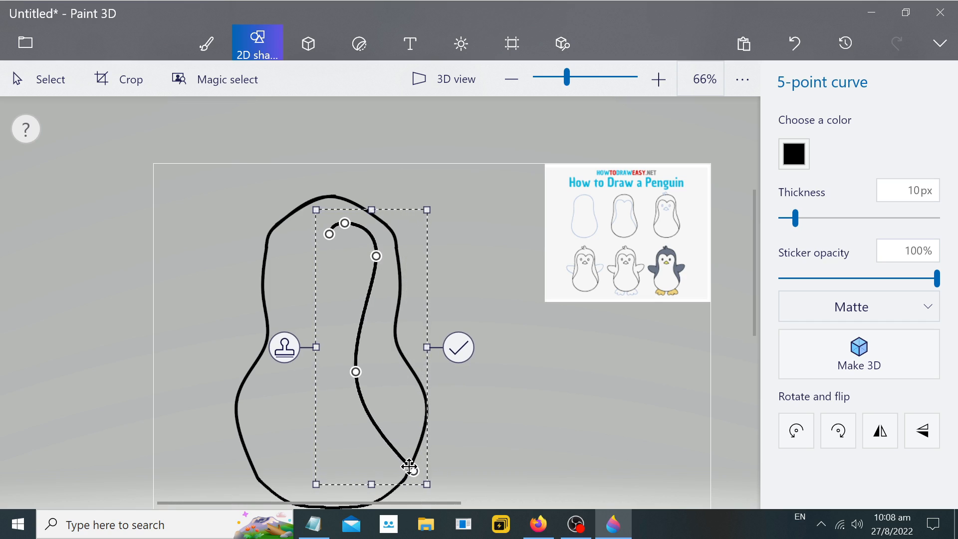
left_click(578, 398)
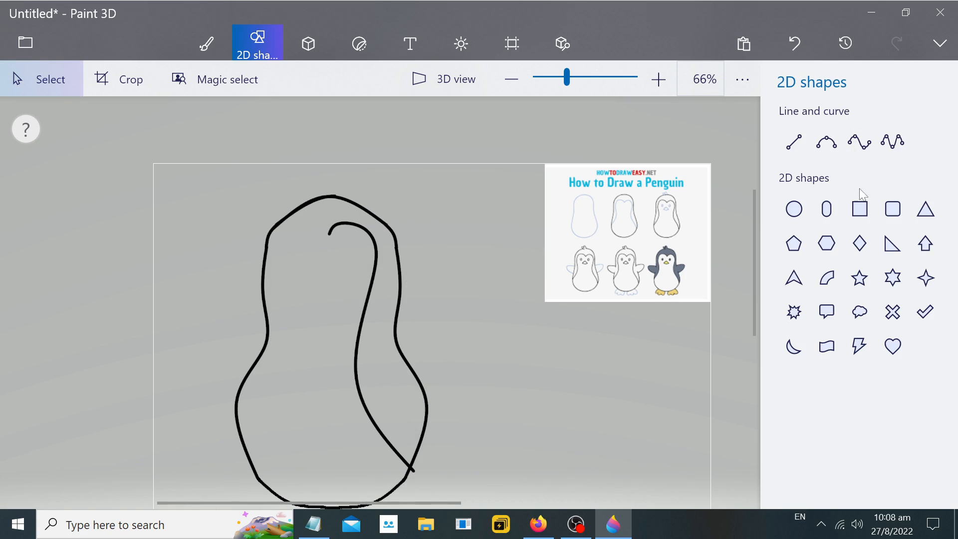
Draw a small circle as the right eye, just inside the top of the inner face curve.
left_click(782, 214)
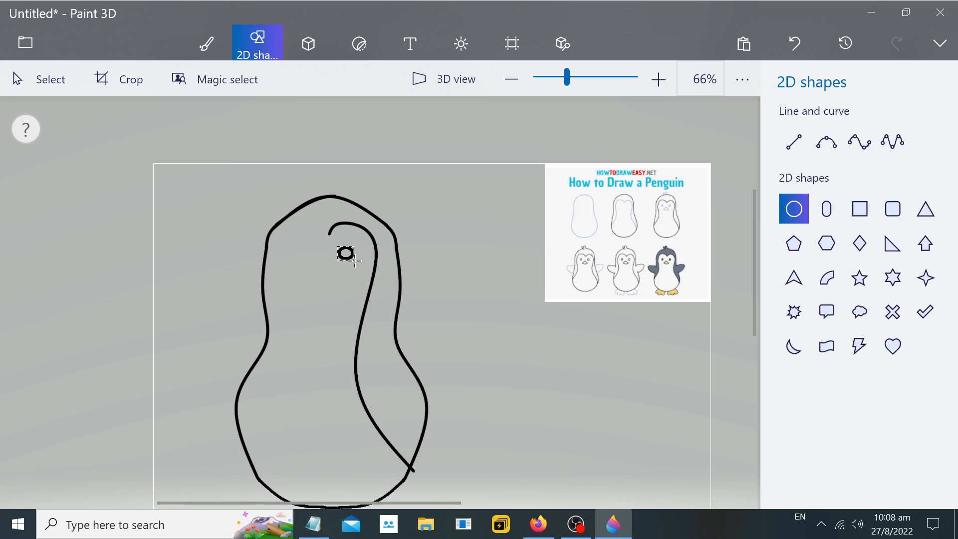
left_click_drag(355, 259, 355, 260)
left_click(651, 153)
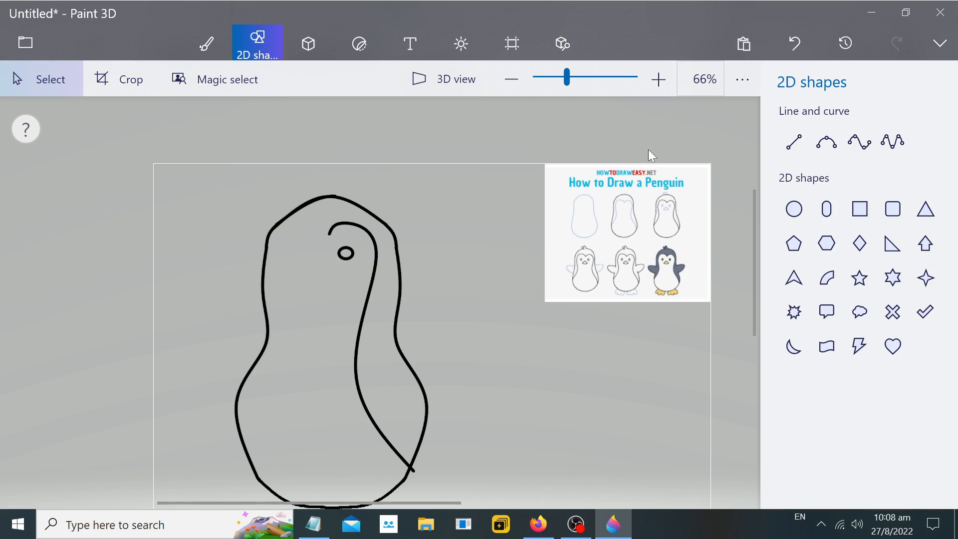
Draw a small unfilled diamond with a 10 px solid outline as the beak, below and left of the eye.
left_click(895, 242)
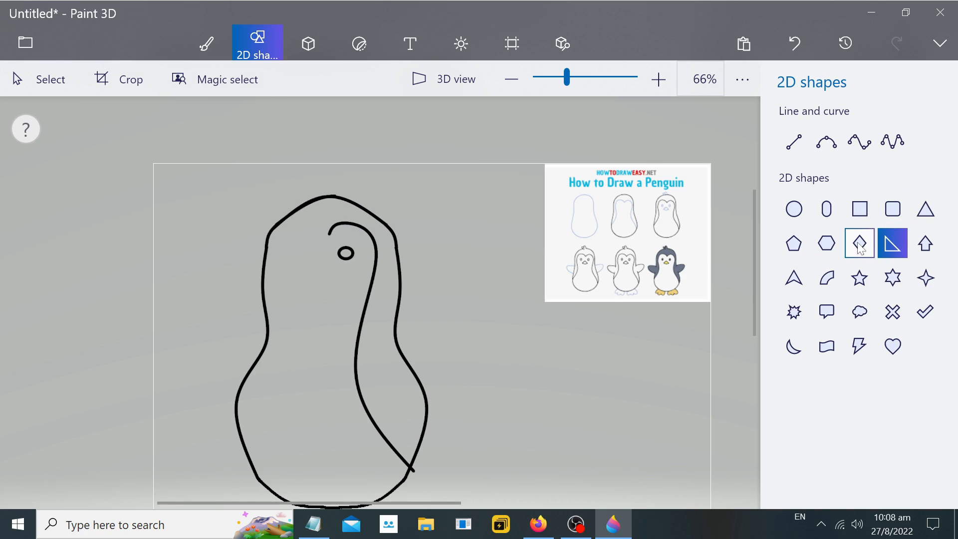
left_click(868, 249)
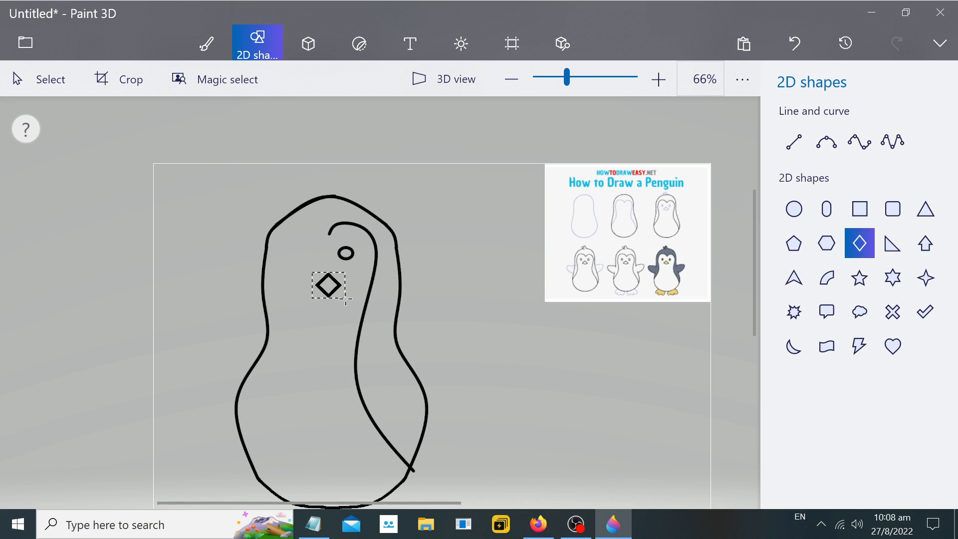
left_click_drag(345, 298, 346, 298)
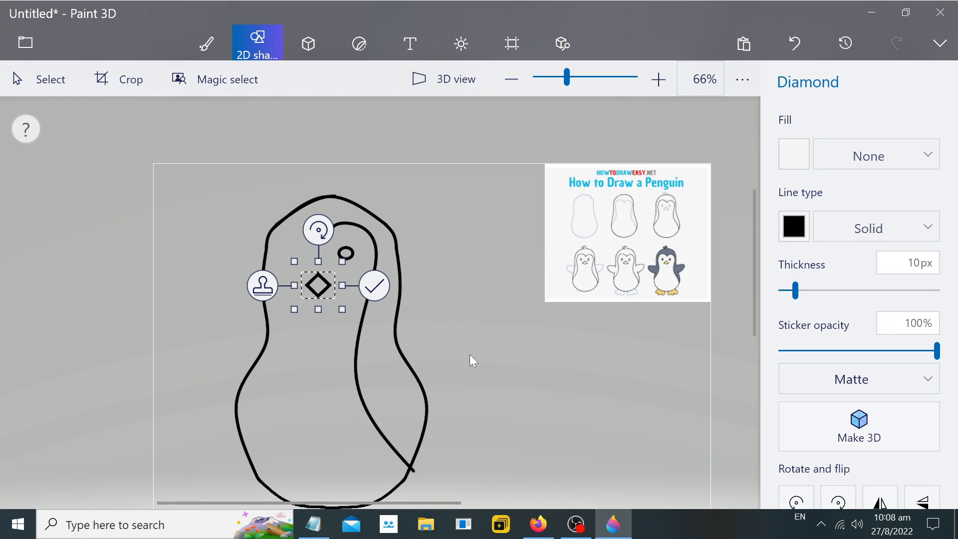
scroll(510, 428, "down", 2)
left_click_drag(754, 261, 747, 352)
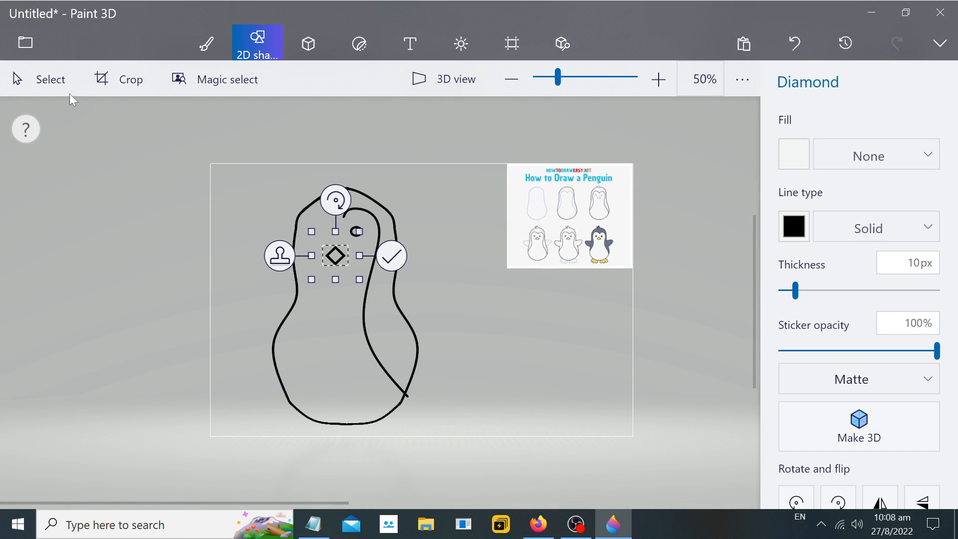
left_click(55, 82)
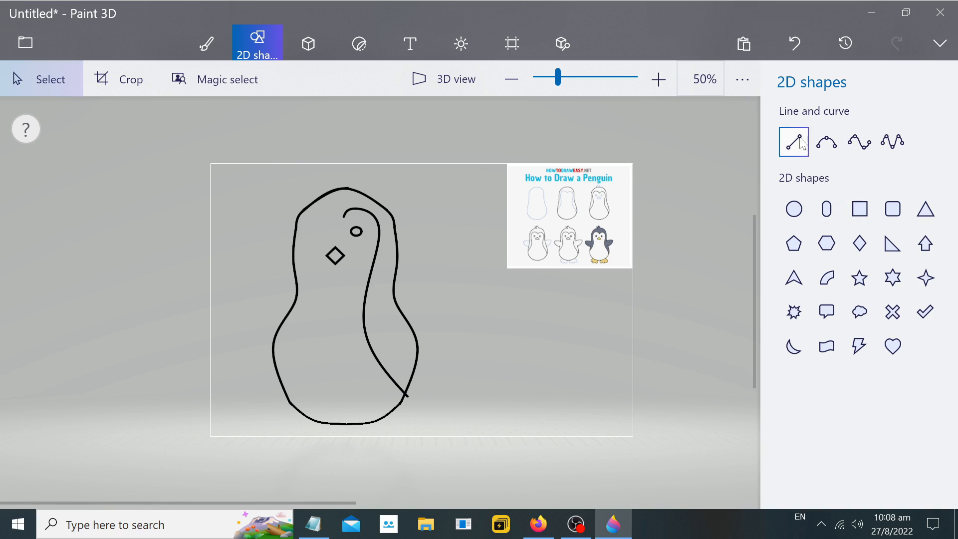
left_click(827, 144)
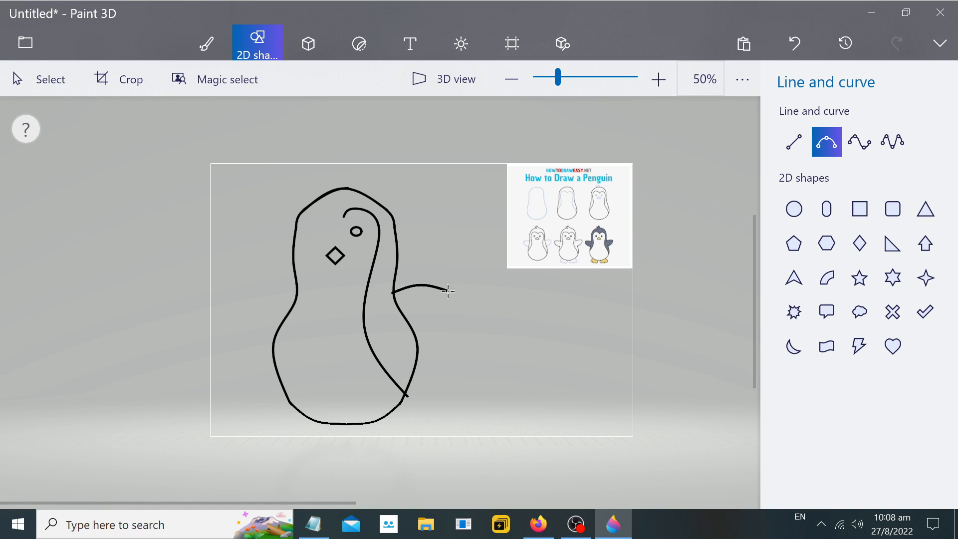
left_click_drag(449, 291, 448, 291)
key("Delete")
Draw a rounded wing with a 10 px 4-point curve extending outward from the body's right side at the waist.
left_click(860, 147)
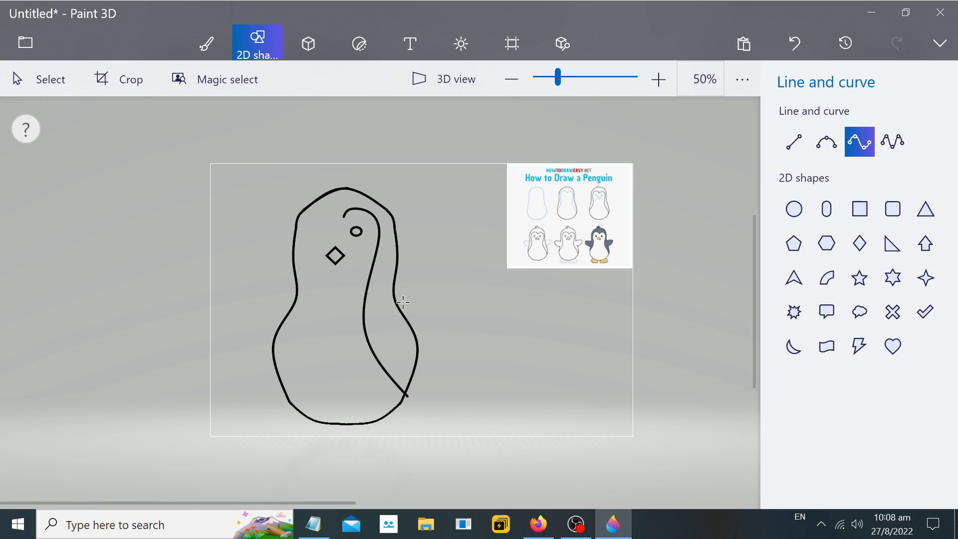
mouse_move(468, 292)
left_mouse_down()
mouse_move(435, 280)
mouse_move(444, 306)
mouse_move(423, 325)
mouse_move(411, 322)
left_mouse_up()
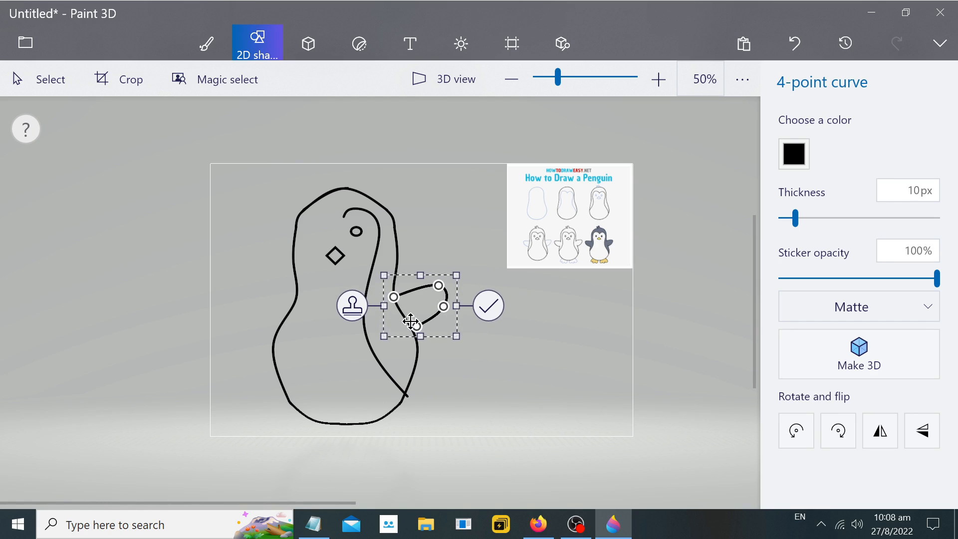
left_click(559, 337)
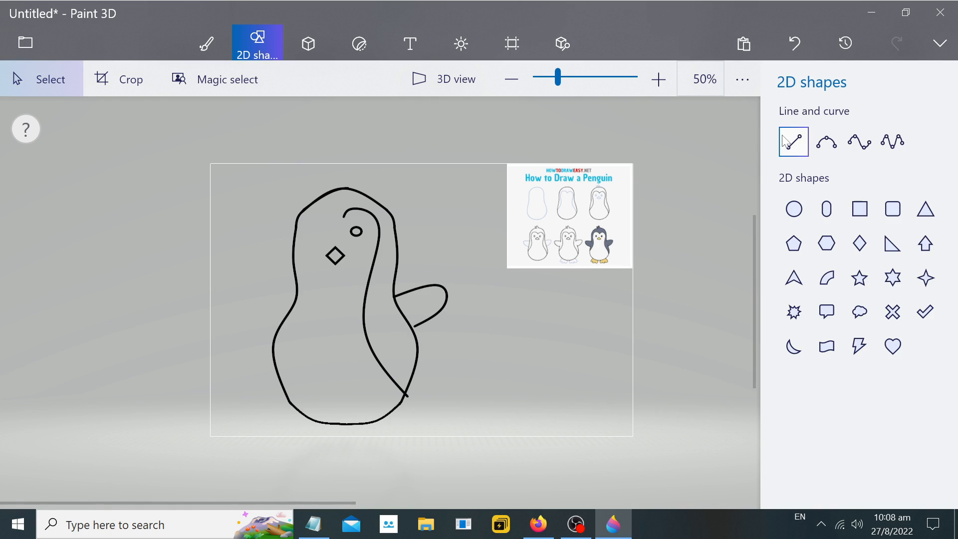
scroll(394, 294, "up", 3)
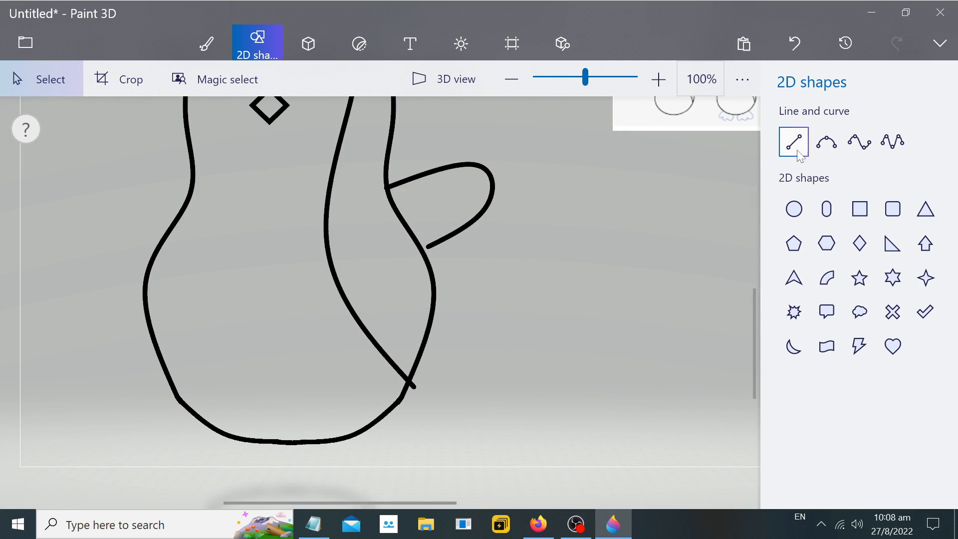
Close the gap where the wing's lower end meets the body outline with a short straight line.
left_click(827, 142)
scroll(423, 267, "up", 2)
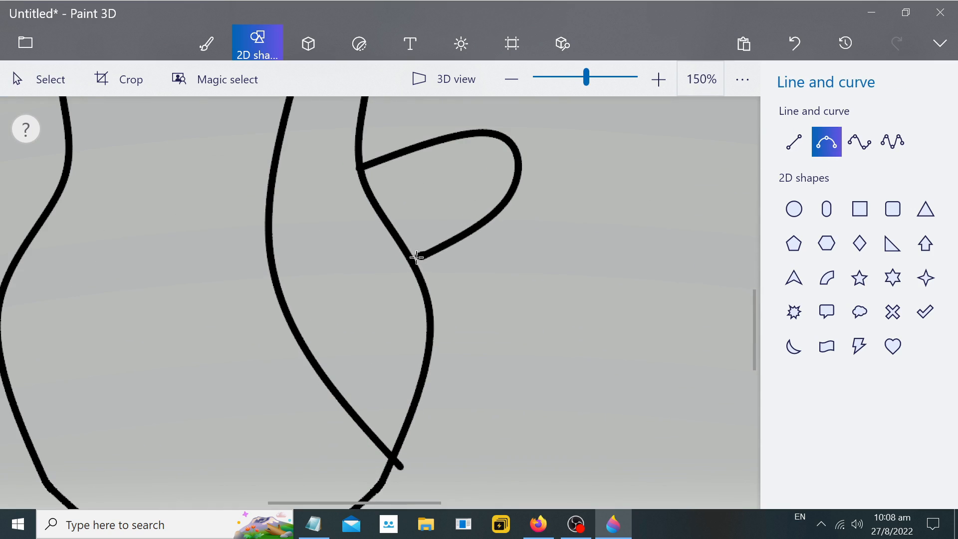
left_click(414, 260)
left_click(598, 256)
left_click(794, 141)
scroll(408, 265, "up", 1)
scroll(409, 264, "up", 4)
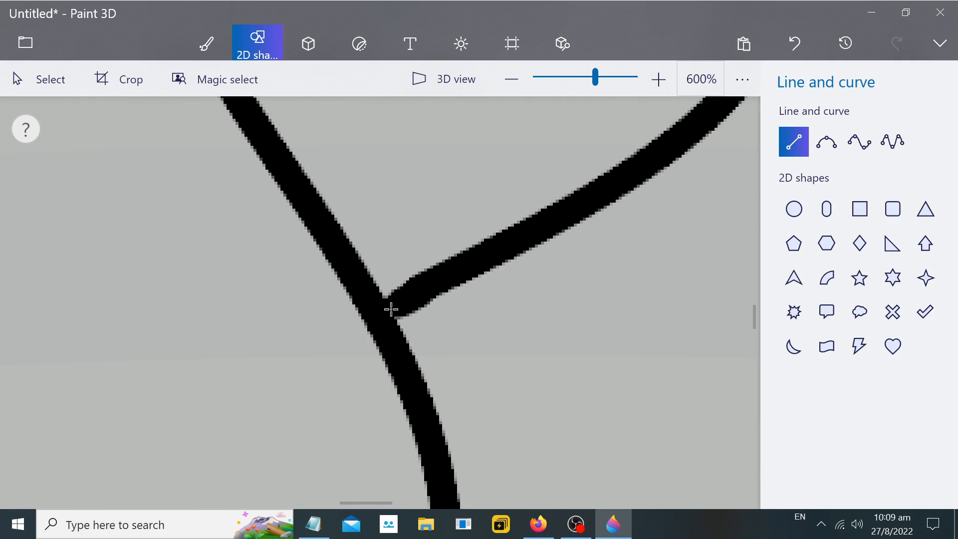
left_click_drag(378, 311, 421, 287)
left_click(674, 380)
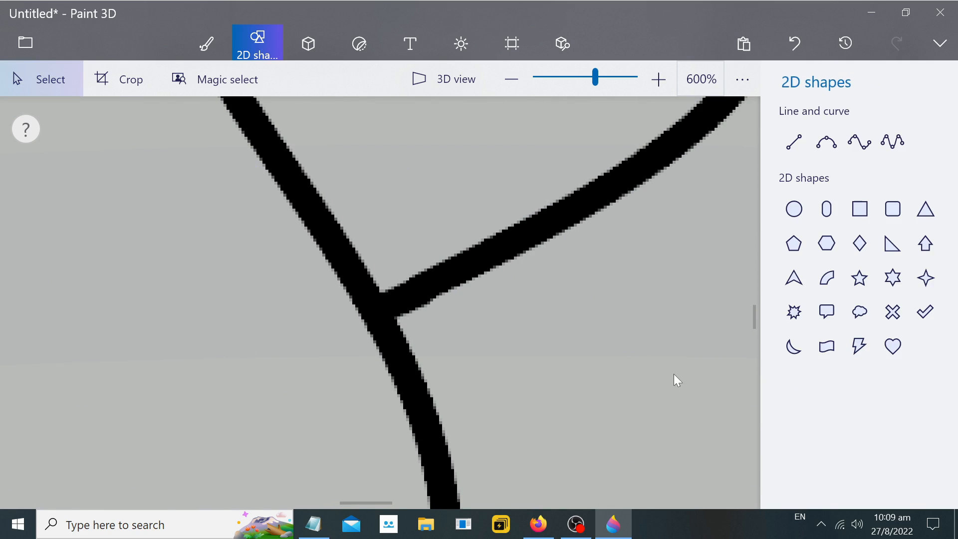
Enlarge the canvas to about 2346 x 1784 px, extending its bottom and left edges beyond the penguin.
scroll(577, 346, "down", 6)
scroll(549, 370, "down", 2)
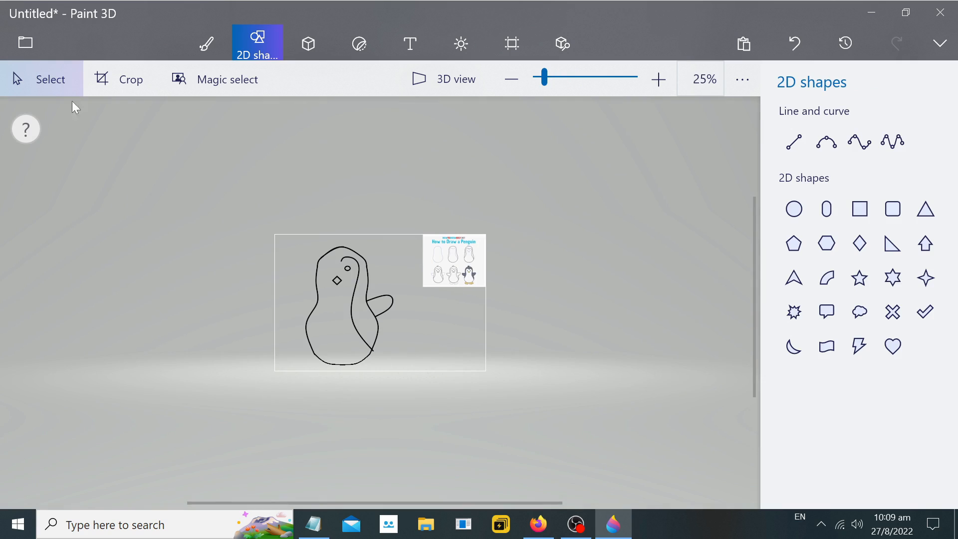
left_click(512, 43)
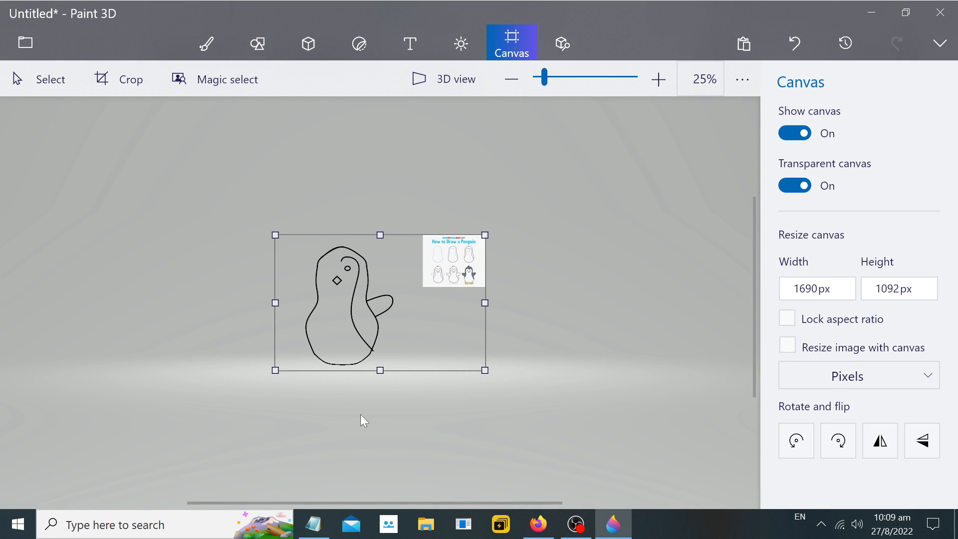
left_click_drag(381, 373, 380, 456)
left_click_drag(275, 302, 220, 301)
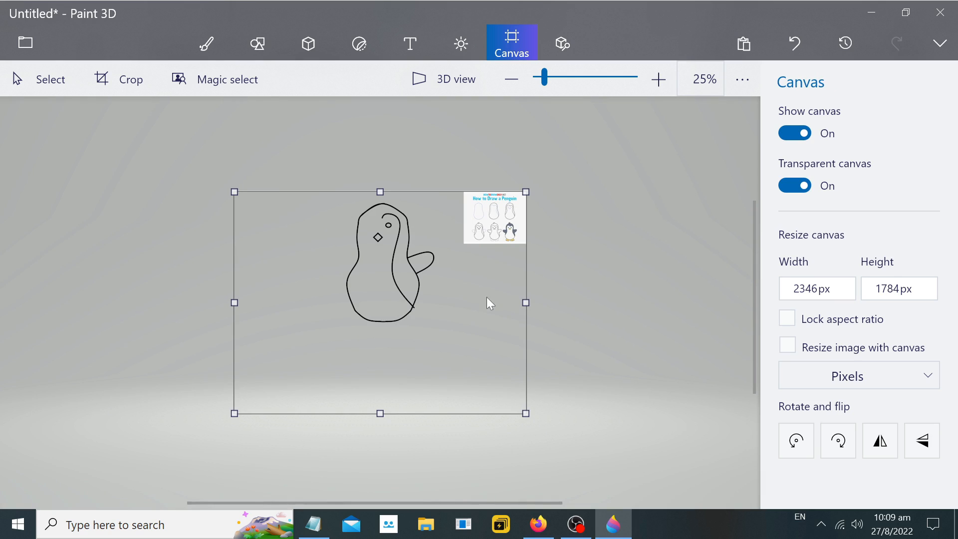
Draw the foot's outer edge with a 10 px 4-point curve running down from the body's lower right and hooking inward.
scroll(413, 352, "up", 1)
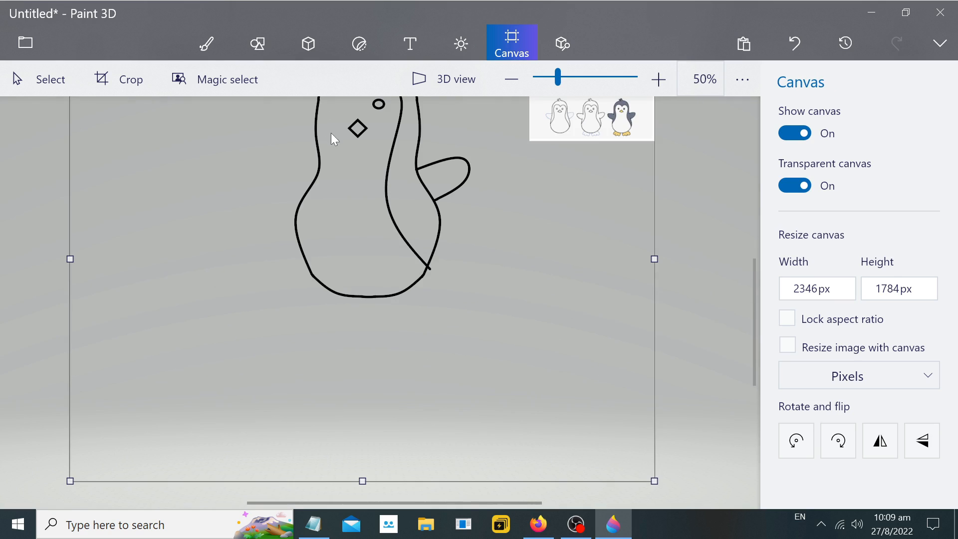
left_click(251, 50)
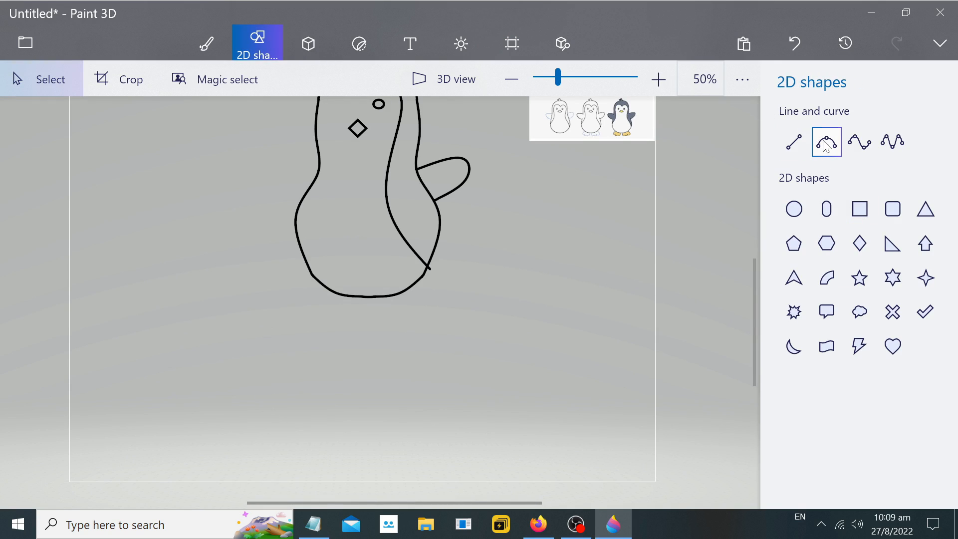
left_click(807, 145)
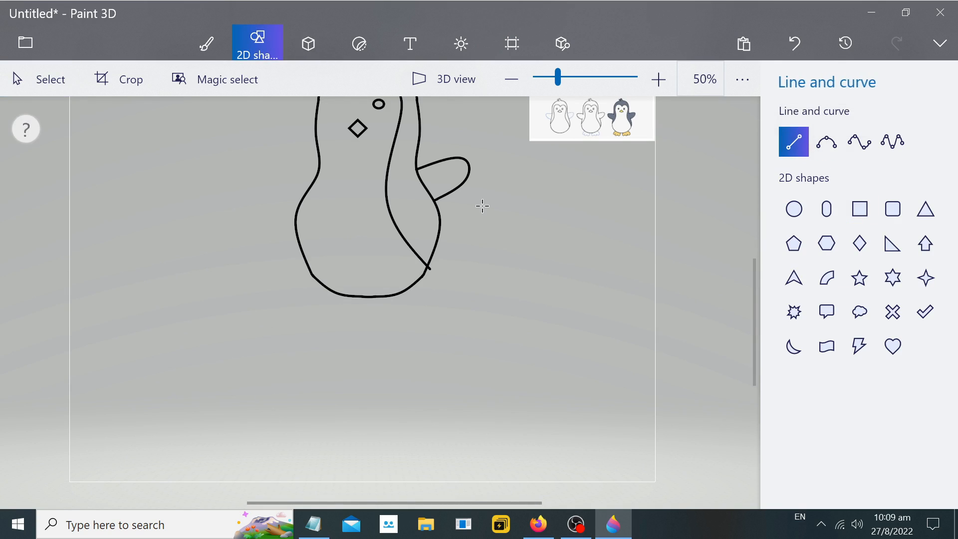
left_click(826, 140)
left_click(869, 140)
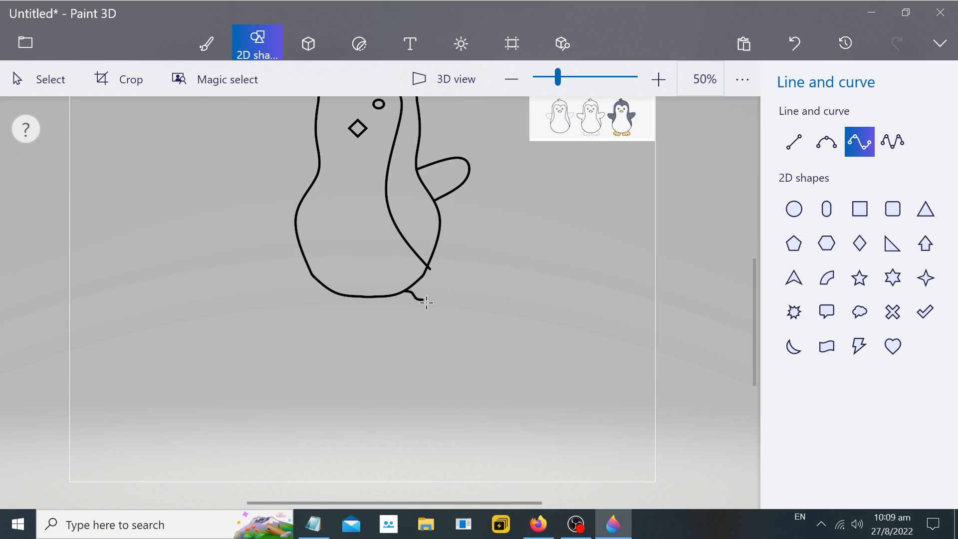
mouse_move(429, 319)
left_mouse_down()
mouse_move(402, 333)
mouse_move(391, 321)
mouse_move(412, 325)
left_mouse_up()
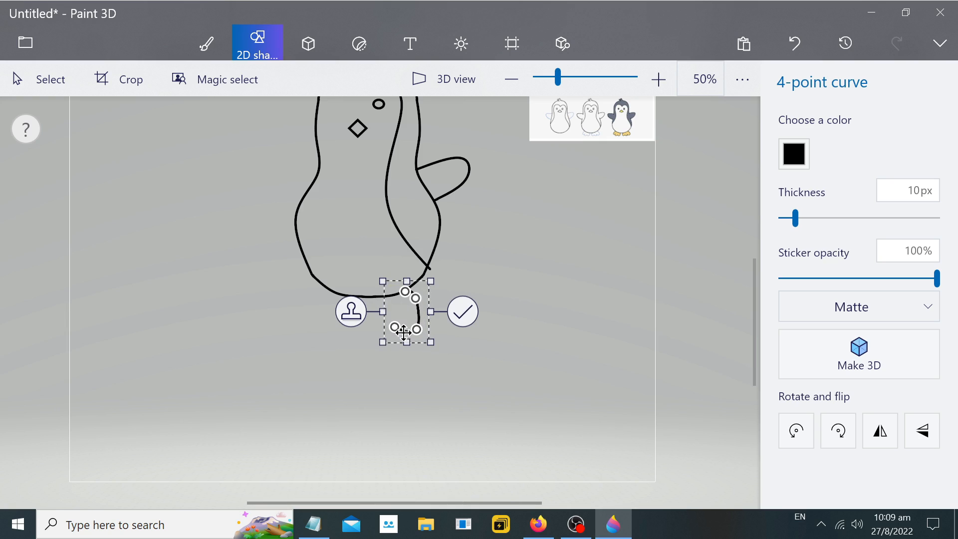
left_click_drag(395, 327, 425, 310)
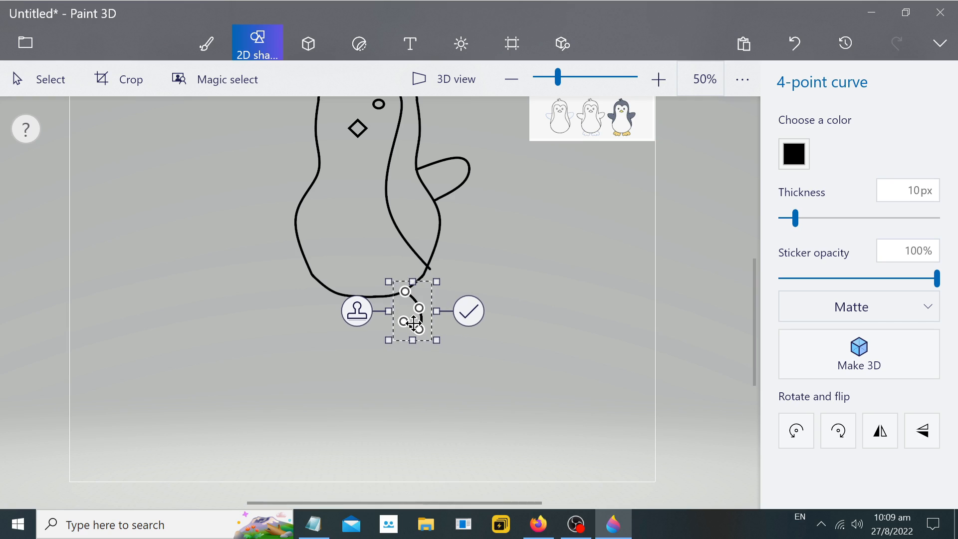
left_click(560, 295)
Try to draw the toes as a wavy 10 px 5-point curve extending left from the foot's outer edge.
left_click(893, 142)
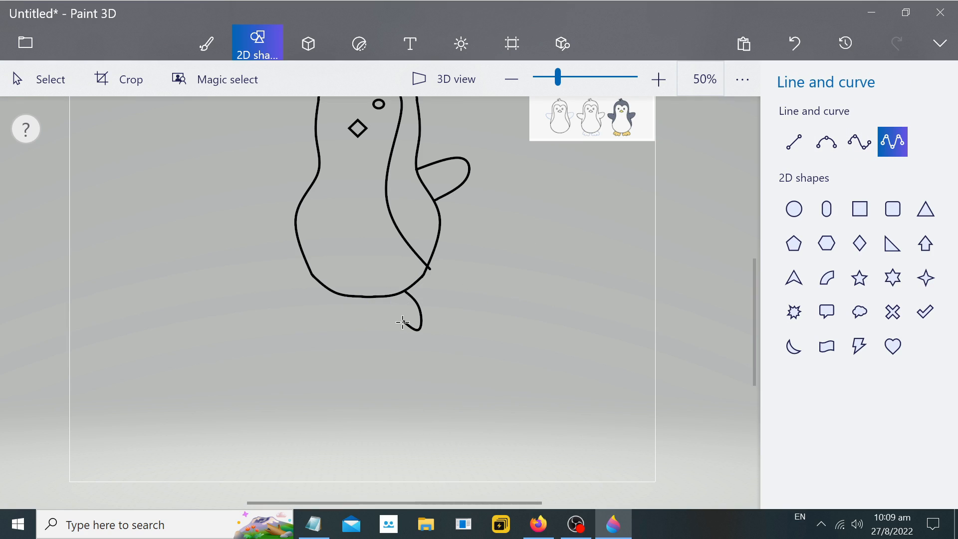
mouse_move(369, 328)
left_mouse_down()
mouse_move(403, 323)
mouse_move(390, 334)
mouse_move(381, 312)
mouse_move(381, 331)
mouse_move(394, 330)
mouse_move(386, 321)
mouse_move(379, 332)
mouse_move(372, 319)
left_mouse_up()
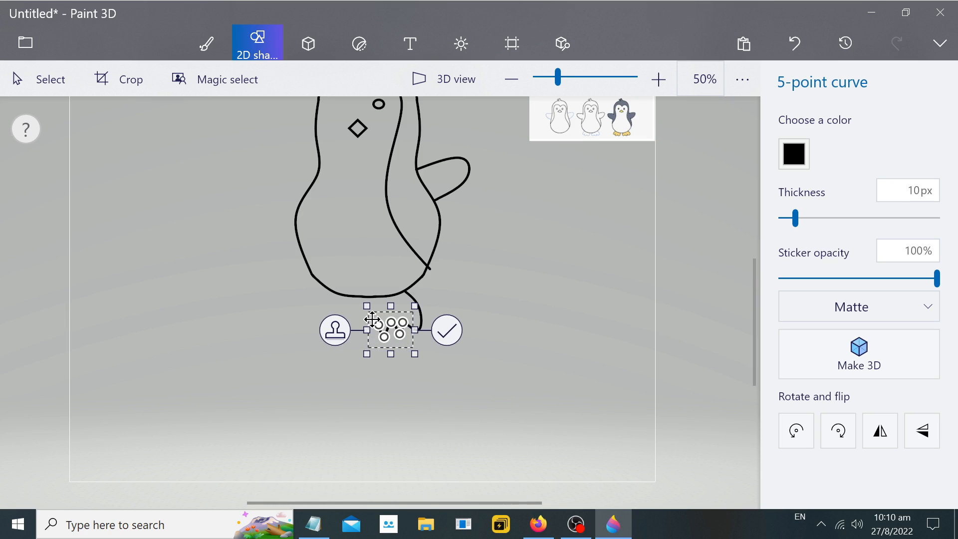
left_click(552, 279)
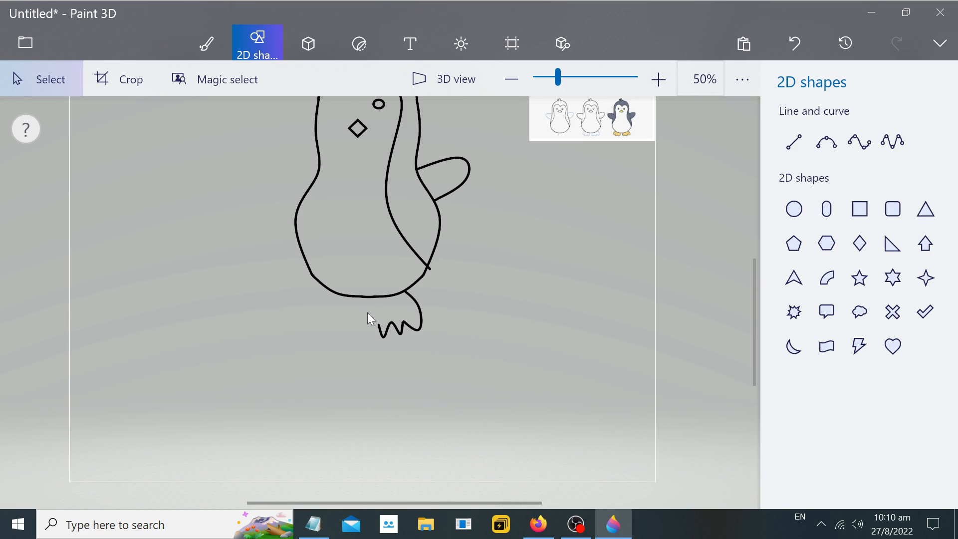
scroll(388, 330, "up", 2)
scroll(464, 260, "down", 2)
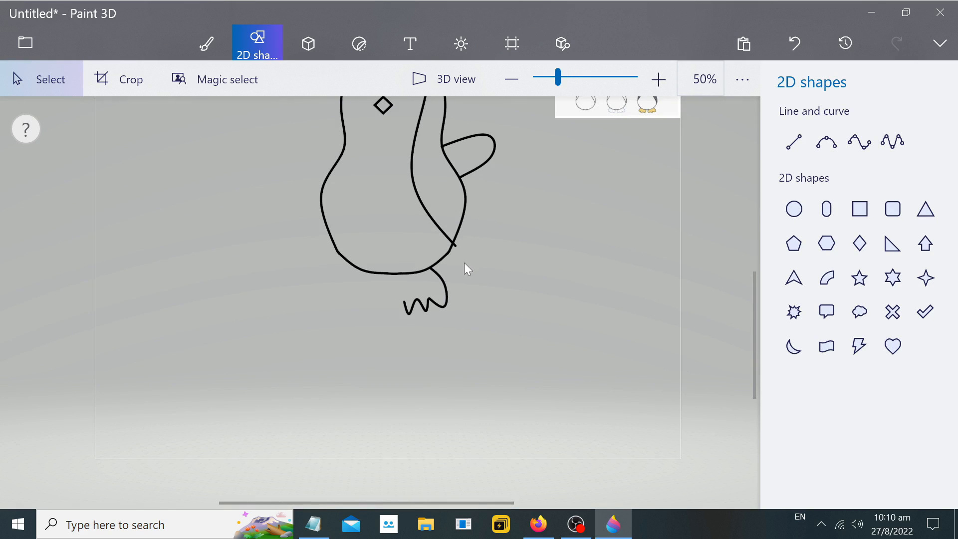
scroll(464, 263, "down", 1)
Add a short 3-point curve running down and left from the hooked end of the foot's outer edge to start the middle toe.
left_click(827, 142)
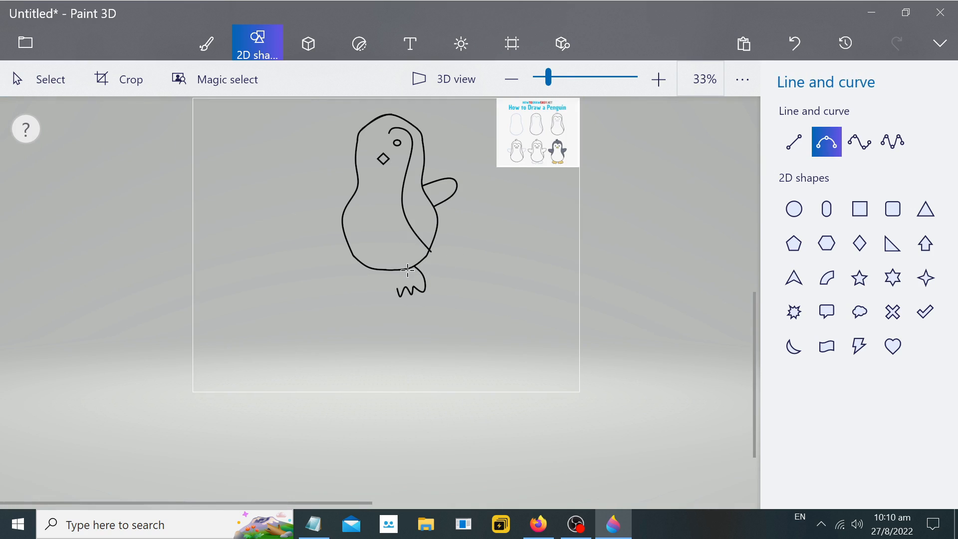
scroll(400, 302, "up", 1)
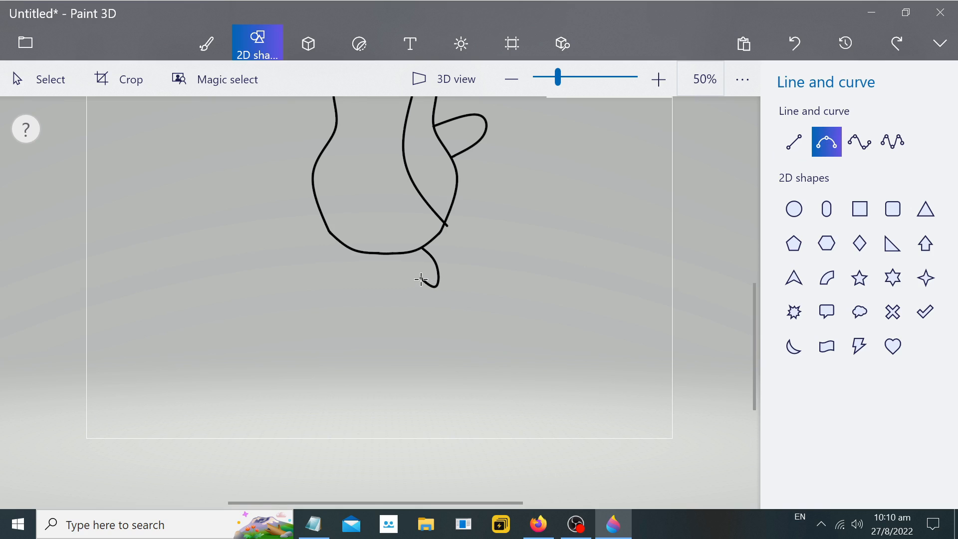
left_click_drag(414, 289, 415, 290)
left_click(576, 230)
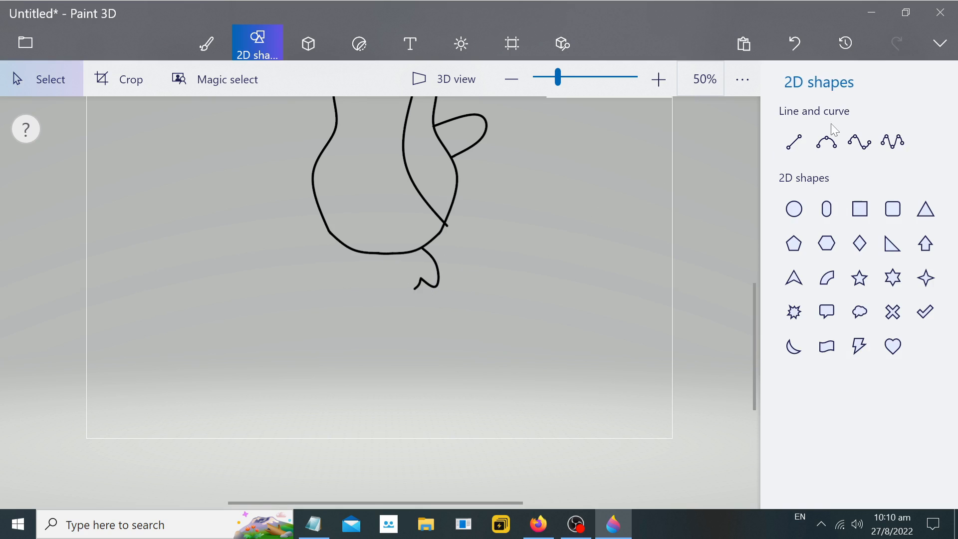
Try to draw the middle toe's left side as a small 10 px 3-point curve bending upward.
left_click(827, 141)
scroll(478, 263, "up", 2)
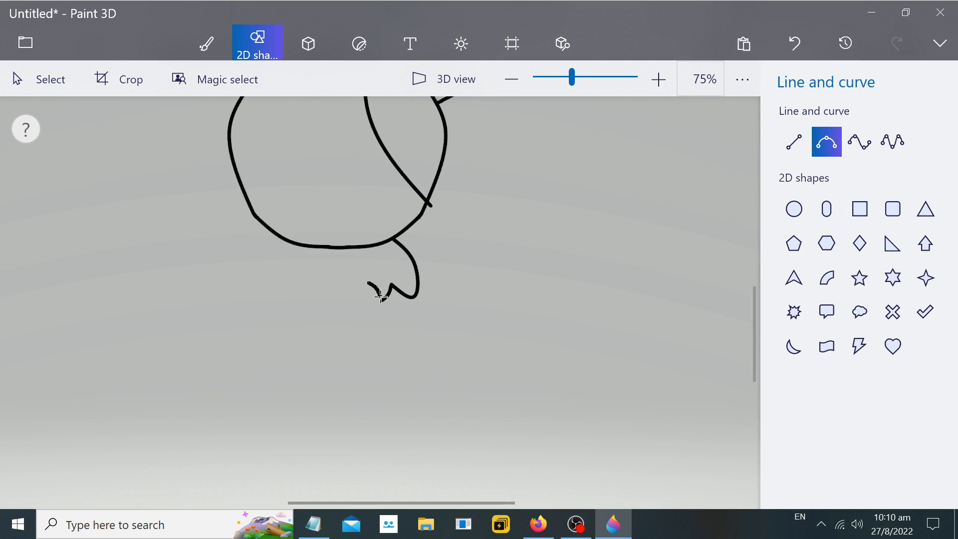
left_click_drag(380, 298, 381, 298)
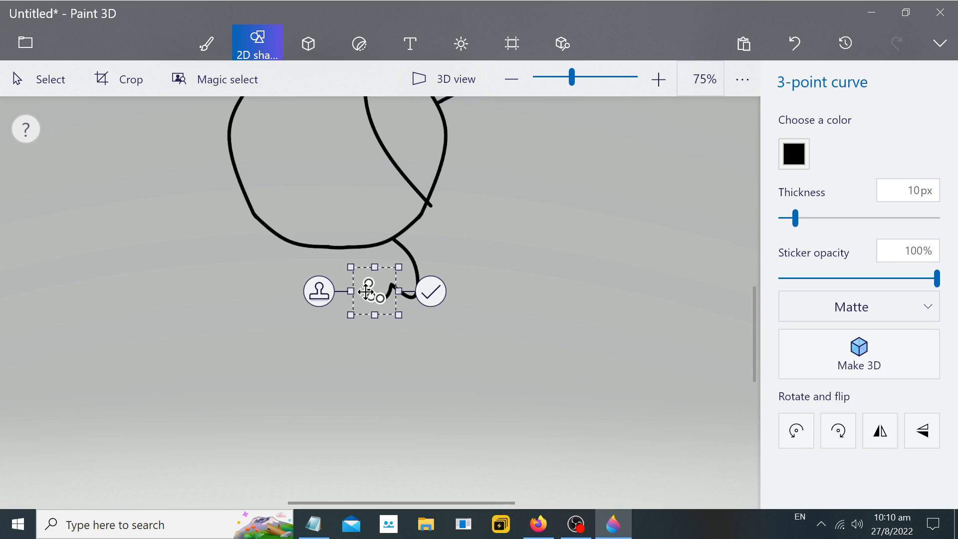
left_click(566, 232)
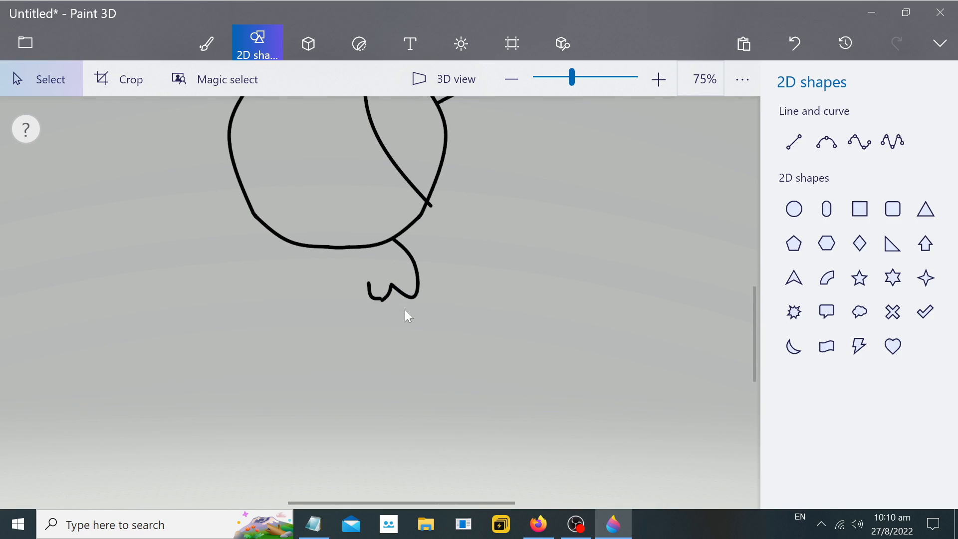
Complete the middle toe with two 3-point curves, one rounding its bottom and one rising along its left side.
scroll(335, 338, "up", 2)
left_click(832, 144)
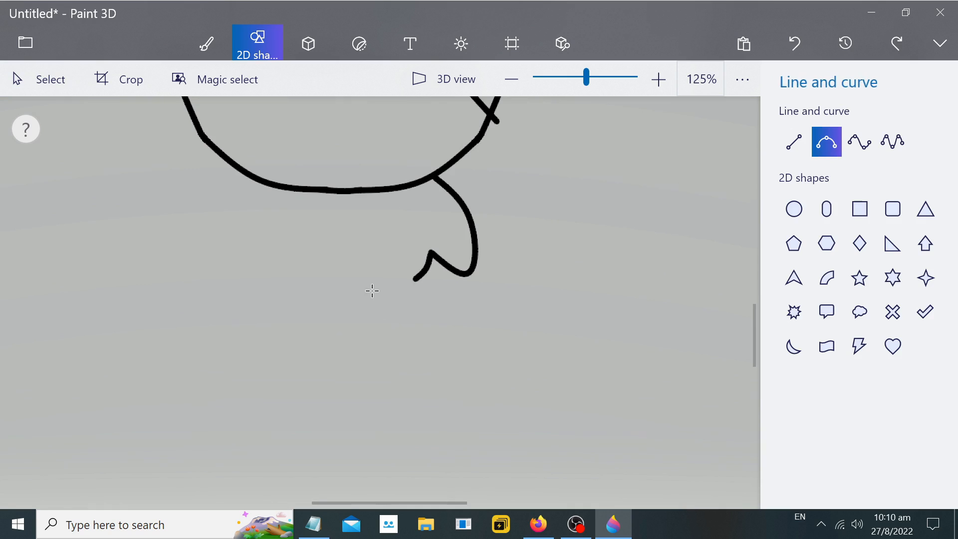
scroll(454, 252, "up", 5)
left_click_drag(378, 277, 447, 264)
left_click(700, 307)
left_click(824, 142)
left_click_drag(407, 185, 453, 266)
left_click_drag(441, 224, 418, 232)
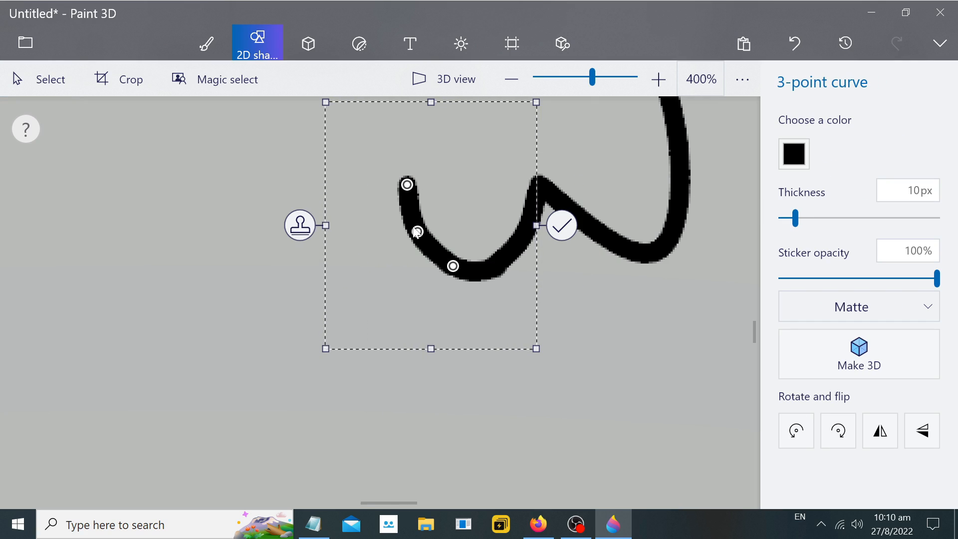
left_click(687, 292)
Draw a 3-point curve down and left from the middle toe's upper left end as the right side of the inner toe.
left_click(826, 141)
mouse_move(407, 185)
left_mouse_down()
mouse_move(356, 291)
mouse_move(362, 306)
left_mouse_up()
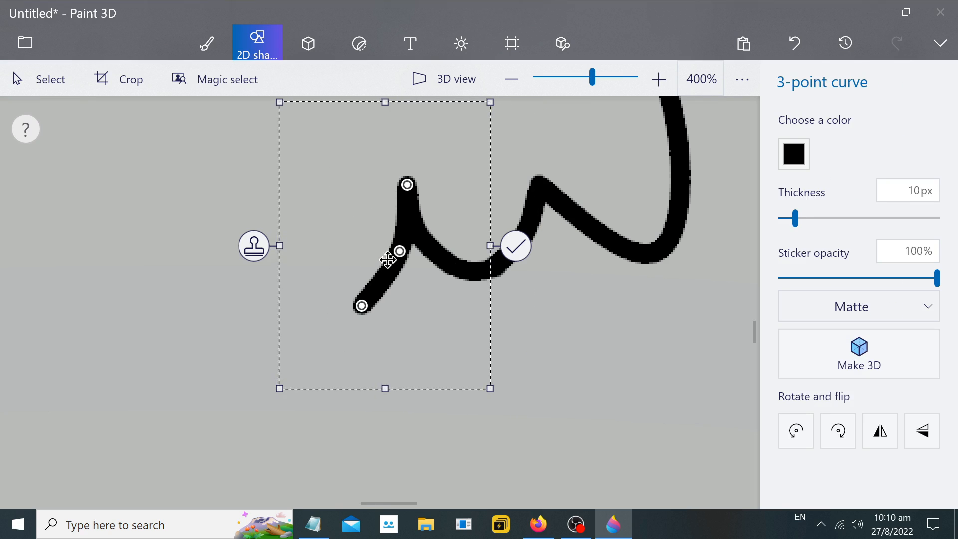
left_click(735, 318)
Draw a 10 px 3-point curve from the inner toe's lower end, bending outward and up along its left side.
left_click(827, 141)
left_click_drag(295, 175, 359, 307)
left_click_drag(343, 242, 301, 272)
left_click_drag(296, 180, 306, 182)
Reshape the inner toe's left curve so it rises to the body's bottom edge, bulges left and ends beside the toe tip.
scroll(621, 265, "down", 2)
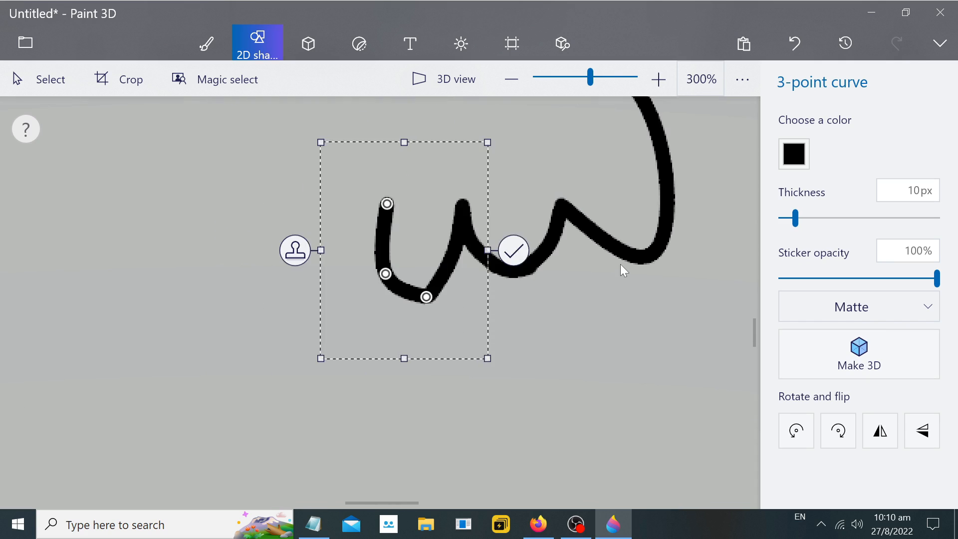
scroll(621, 264, "down", 6)
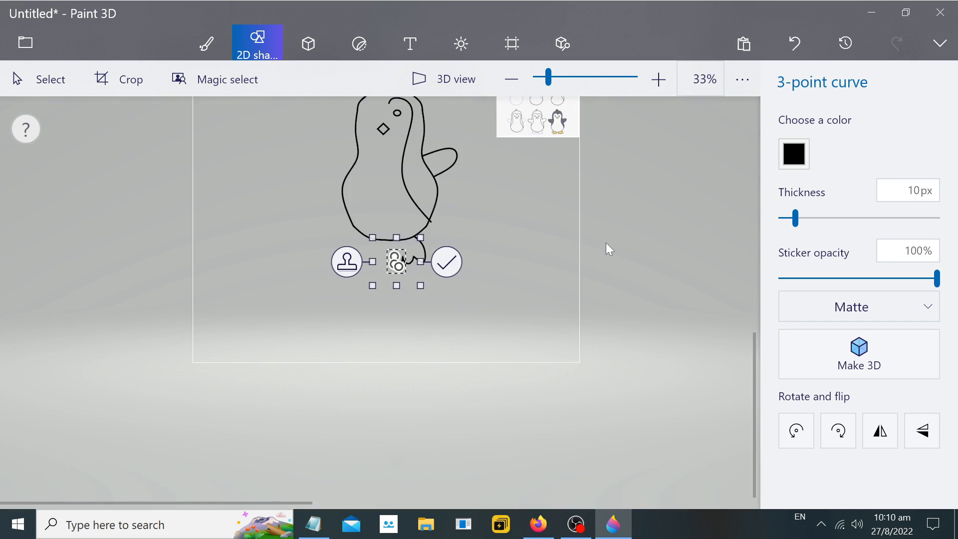
scroll(446, 258, "down", 1)
scroll(408, 271, "up", 2)
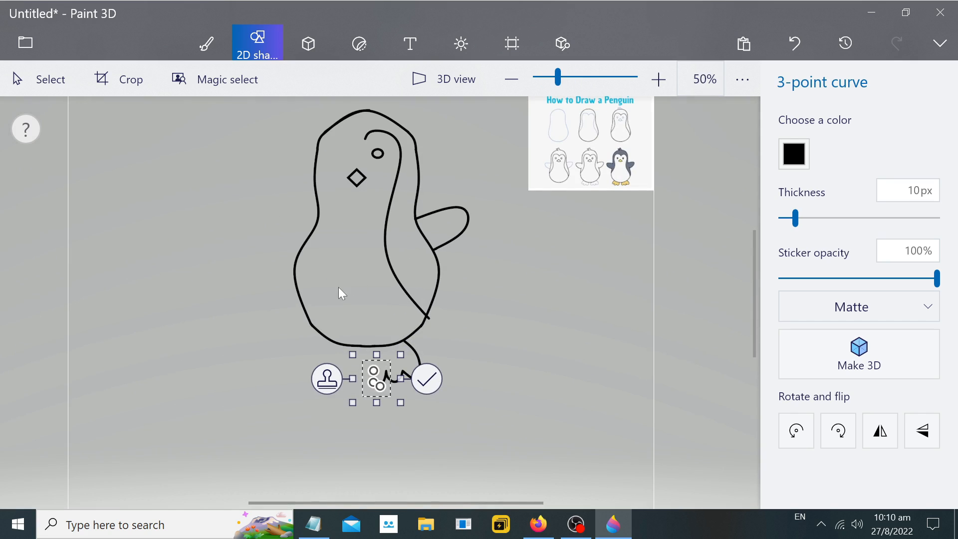
scroll(339, 287, "up", 2)
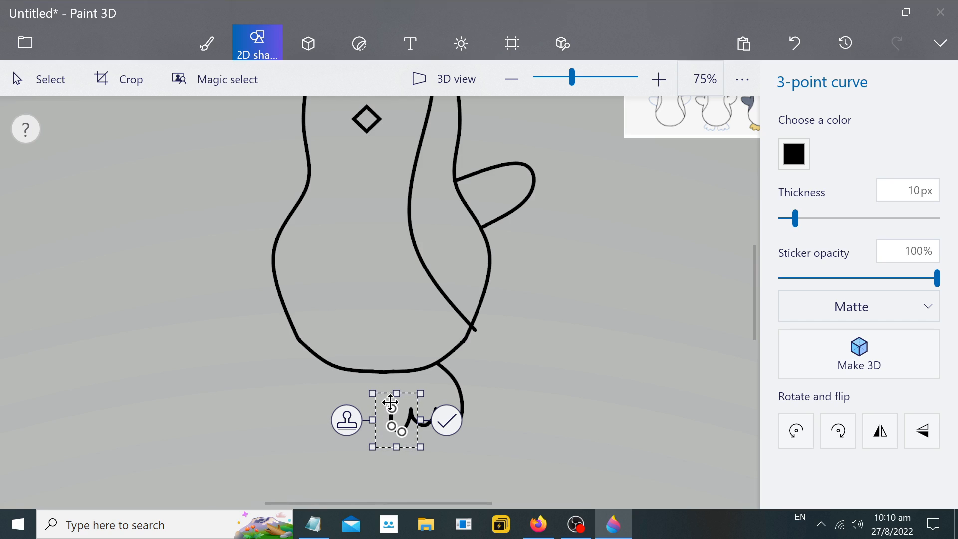
left_click_drag(392, 406, 396, 363)
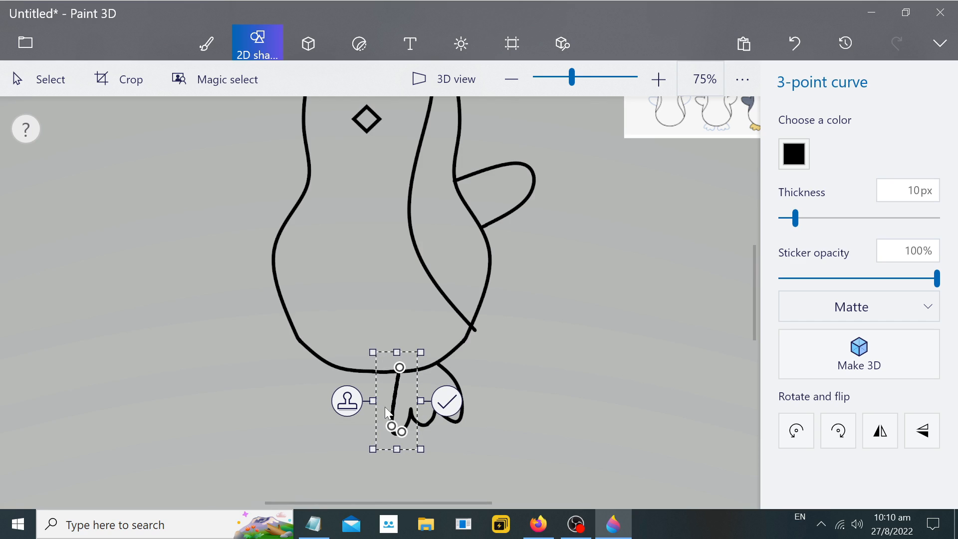
left_click_drag(392, 426, 381, 397)
left_click_drag(393, 436, 385, 423)
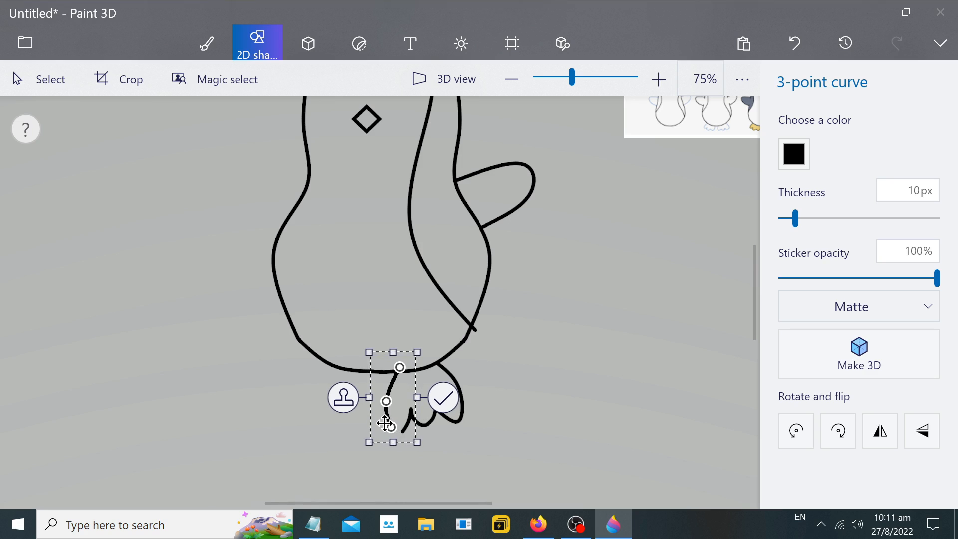
left_click(619, 319)
Close the inner toe's tip with a short 3-point curve rounded downward between its two open ends.
left_click(826, 142)
scroll(322, 449, "up", 4)
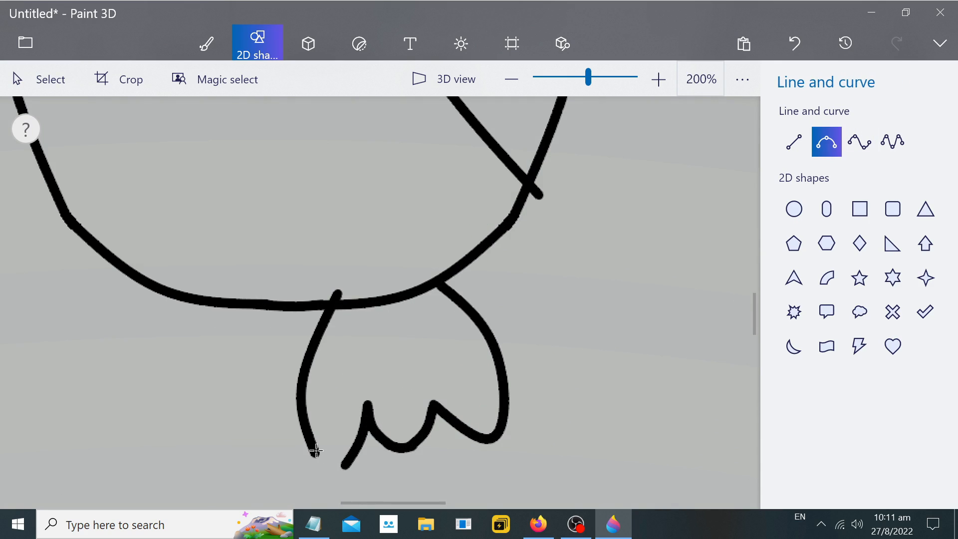
left_click_drag(346, 462, 325, 466)
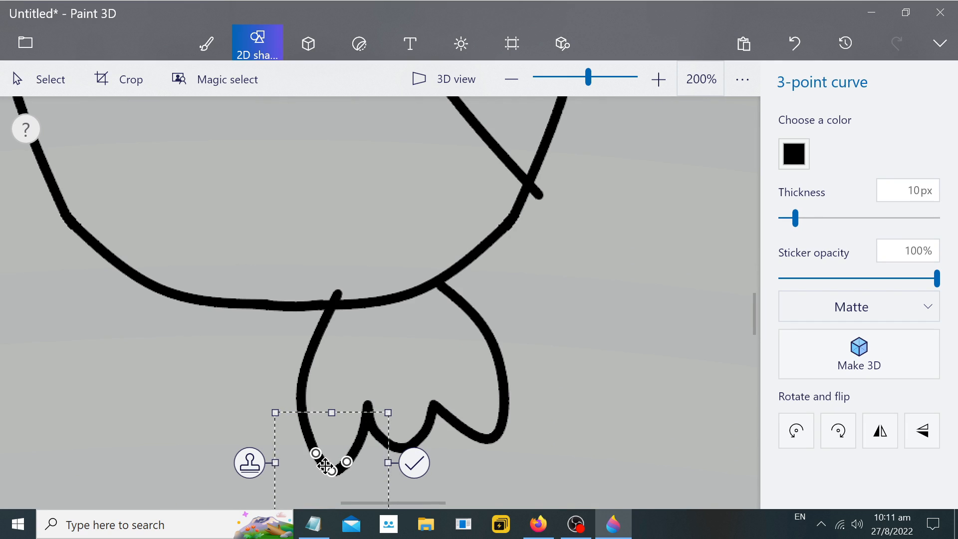
left_click(666, 262)
Erase the inner toe line's overshoot above the body's bottom edge with a 19 px eraser.
scroll(364, 214, "down", 10)
scroll(355, 275, "up", 4)
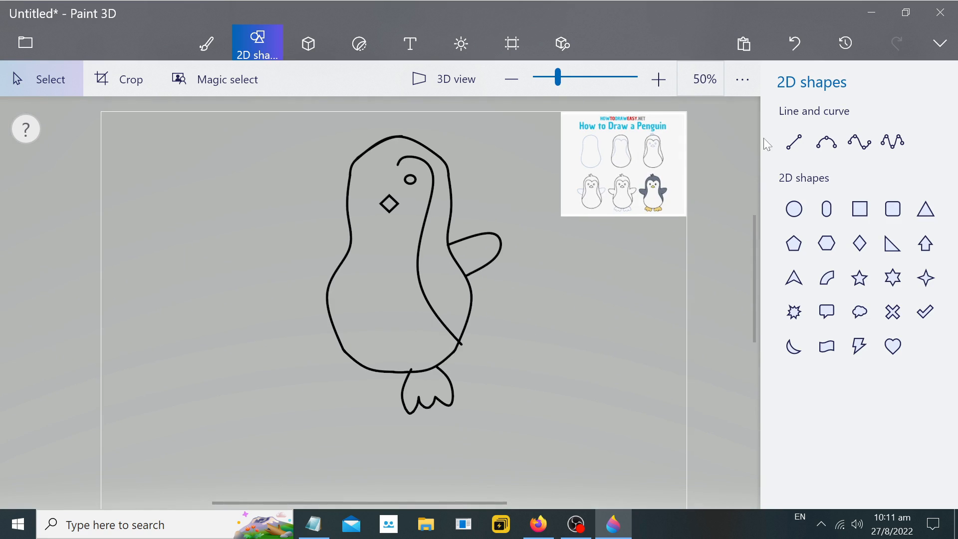
left_click(207, 42)
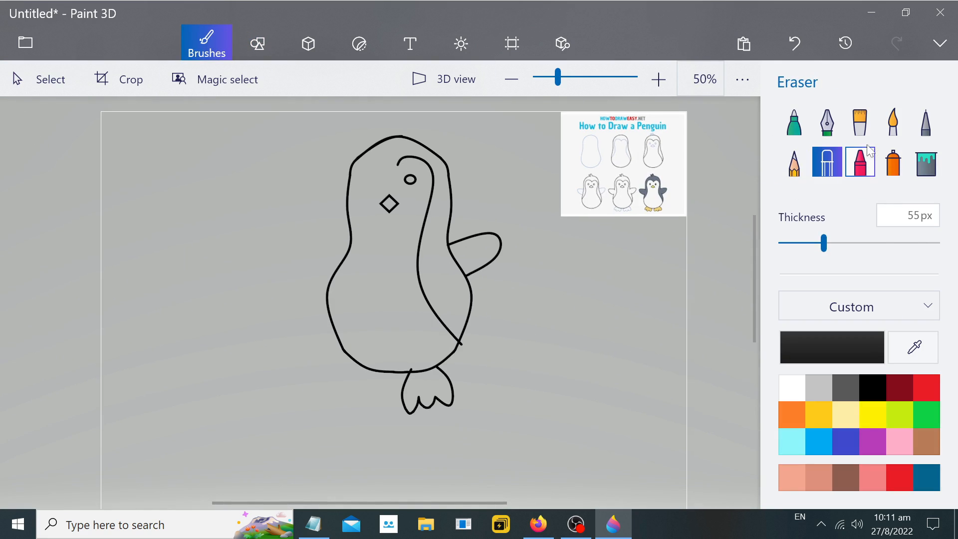
scroll(339, 380, "up", 2)
scroll(486, 342, "up", 4)
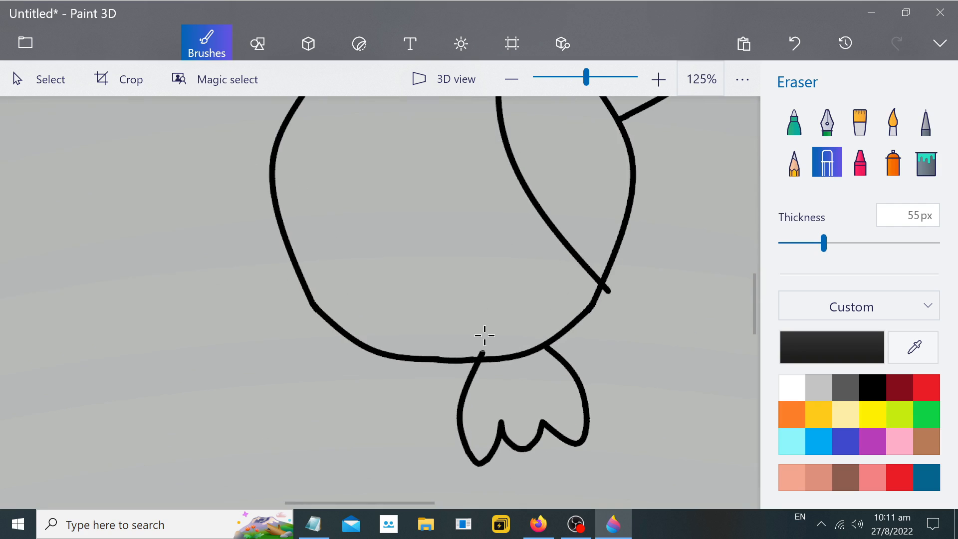
left_click_drag(823, 244, 797, 244)
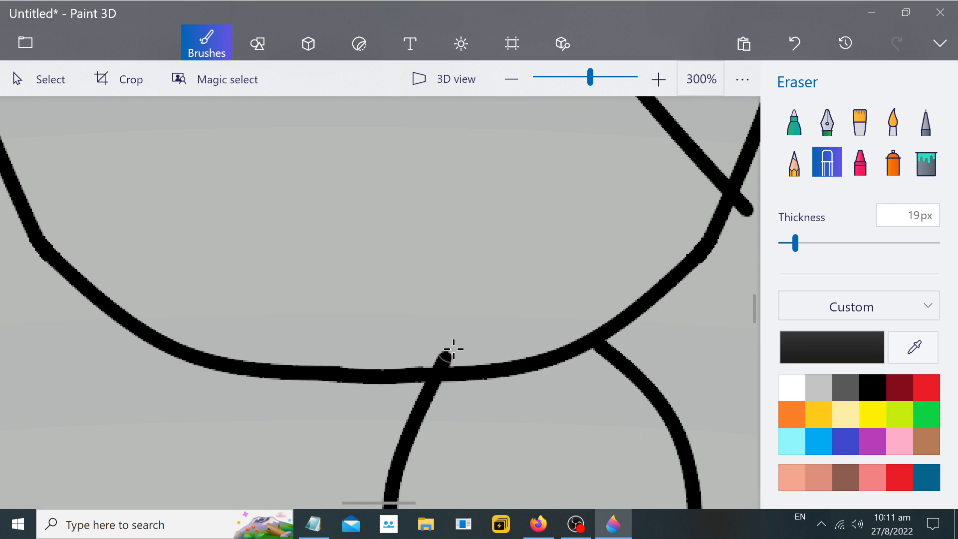
scroll(725, 236, "down", 5)
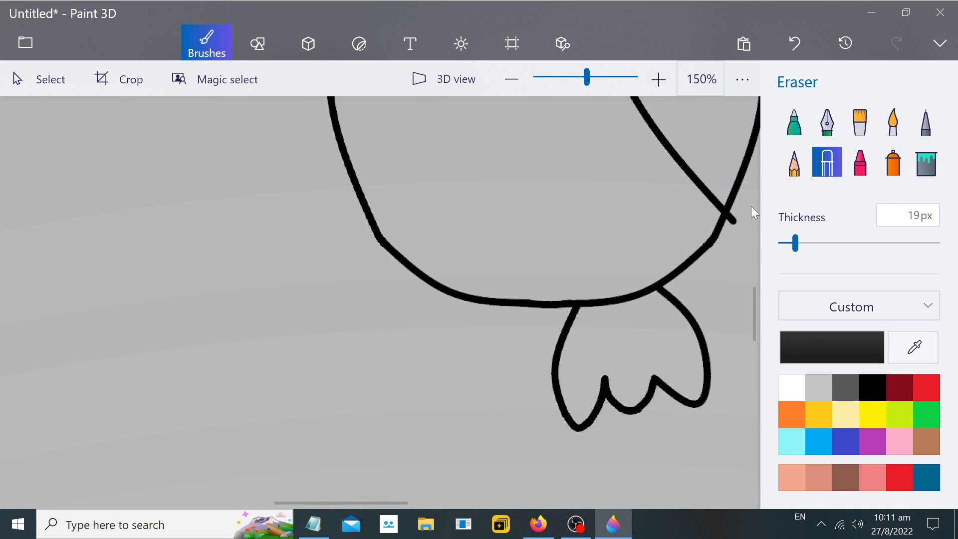
Erase the belly line's end sticking out past the body's lower right outline with a 9 px eraser.
scroll(487, 270, "up", 6)
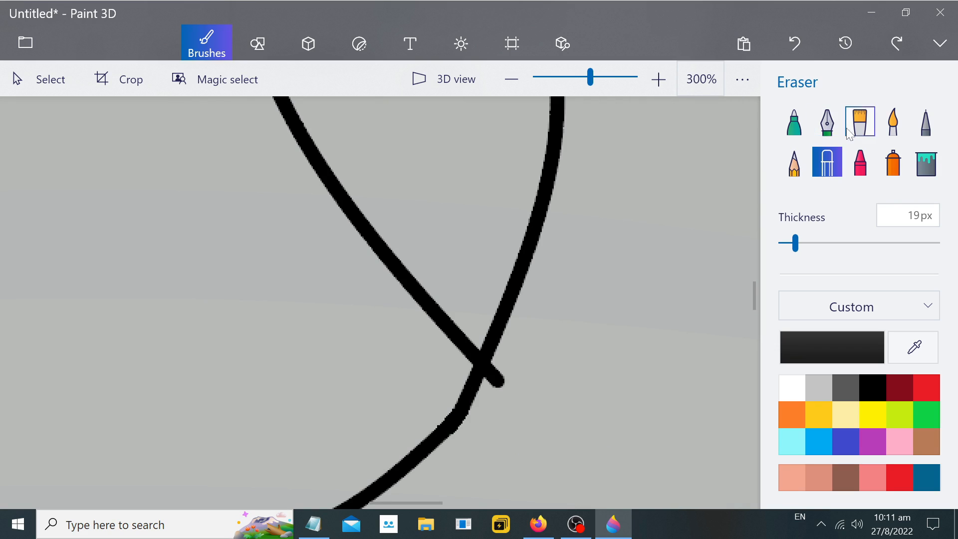
scroll(456, 402, "up", 6)
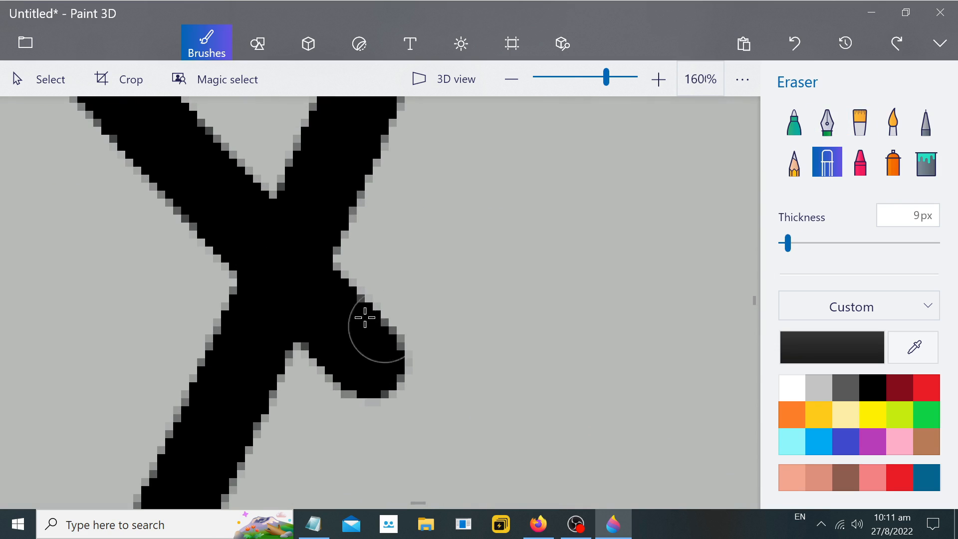
mouse_move(365, 279)
left_mouse_down()
mouse_move(330, 355)
mouse_move(403, 351)
mouse_move(374, 385)
mouse_move(379, 405)
left_mouse_up()
scroll(385, 447, "down", 8)
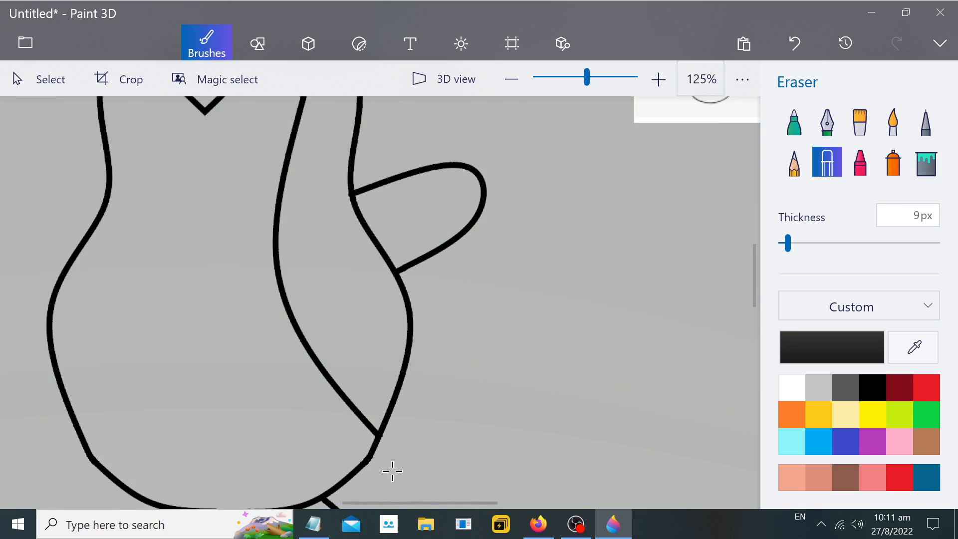
Erase the kinked corner of the body's lower right outline, just below the belly line's end, with the 9 px eraser.
scroll(379, 449, "up", 4)
scroll(362, 449, "up", 2)
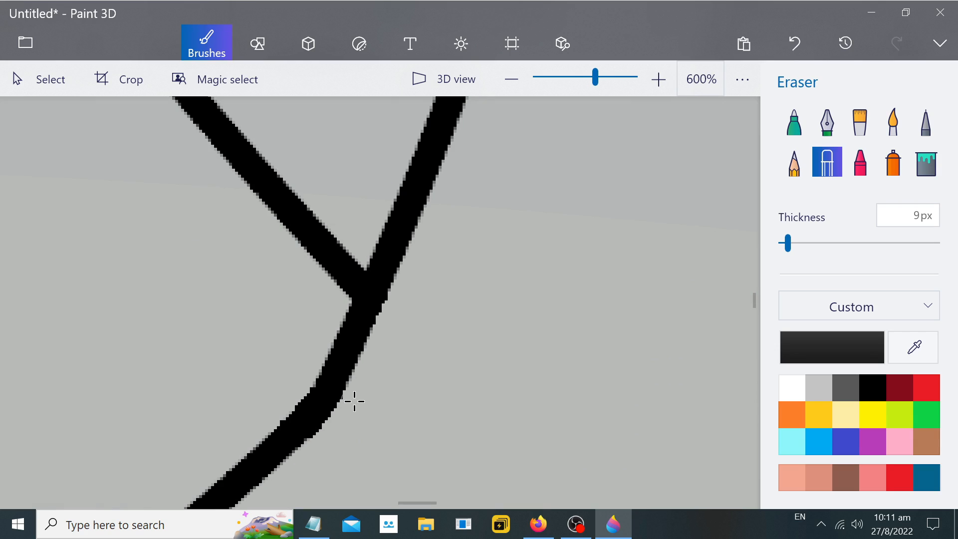
mouse_move(336, 429)
left_mouse_down()
mouse_move(331, 383)
mouse_move(320, 426)
left_mouse_up()
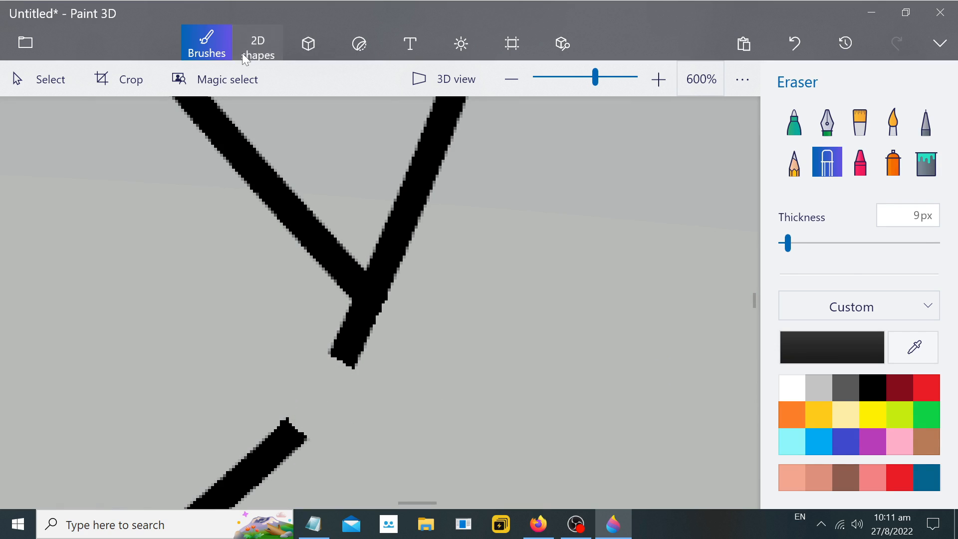
Bridge the gap in the body's lower right outline with a 10 px 3-point curve, smoothly joining both open ends.
left_click(242, 54)
left_click(827, 142)
left_click_drag(346, 348, 291, 432)
left_click_drag(327, 389, 319, 379)
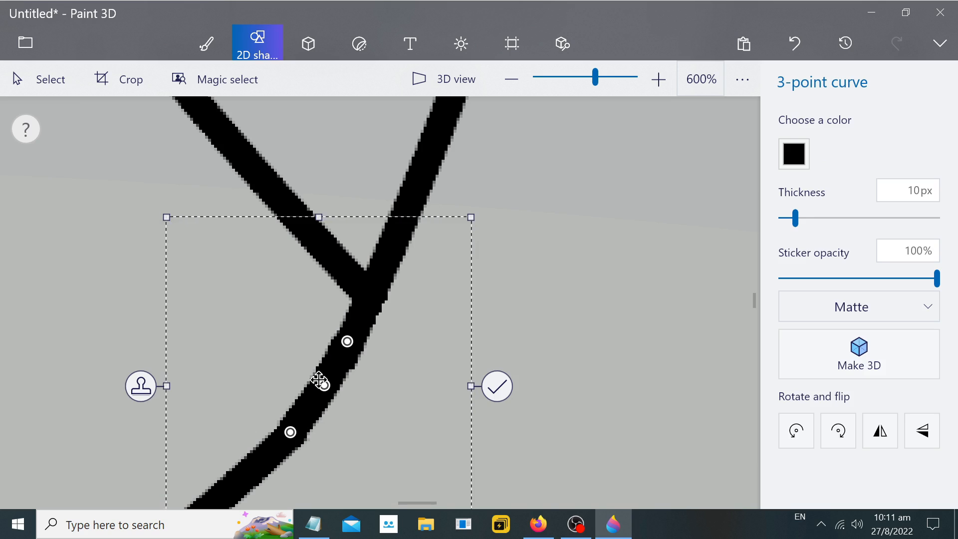
left_click_drag(289, 433, 289, 435)
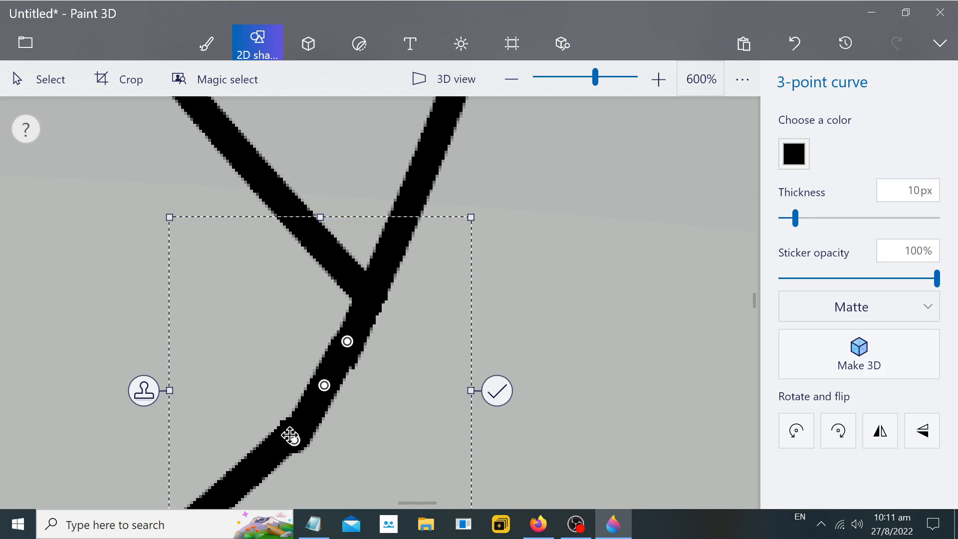
left_click(497, 390)
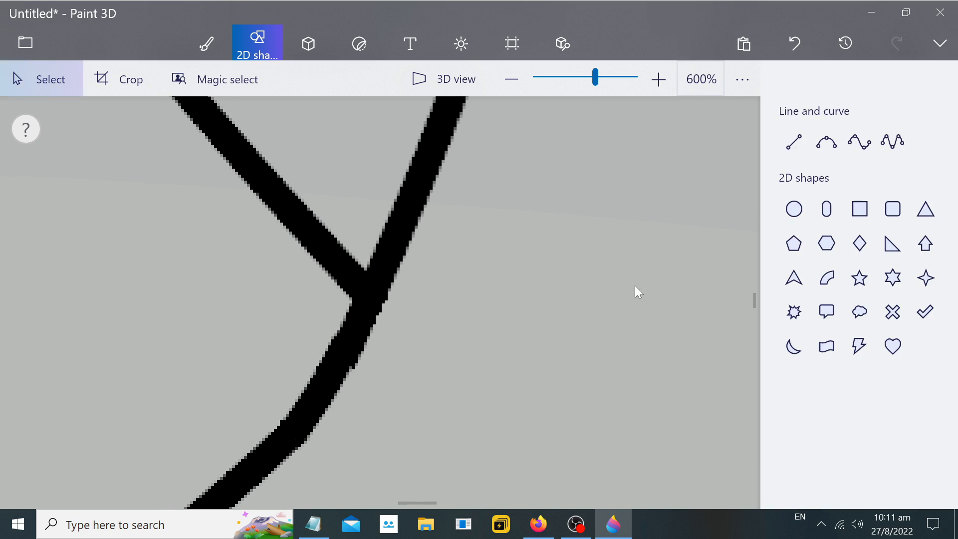
scroll(636, 286, "down", 10)
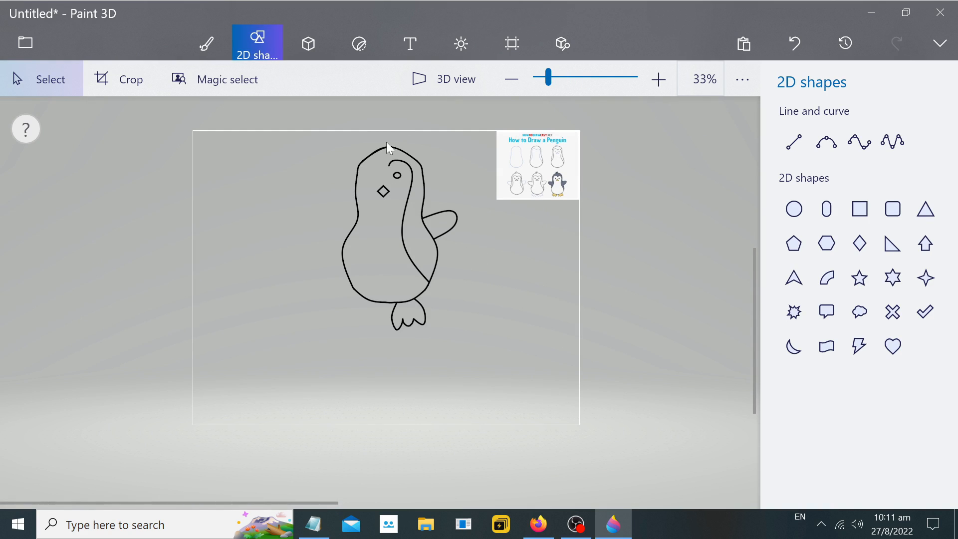
left_click_drag(385, 132, 451, 345)
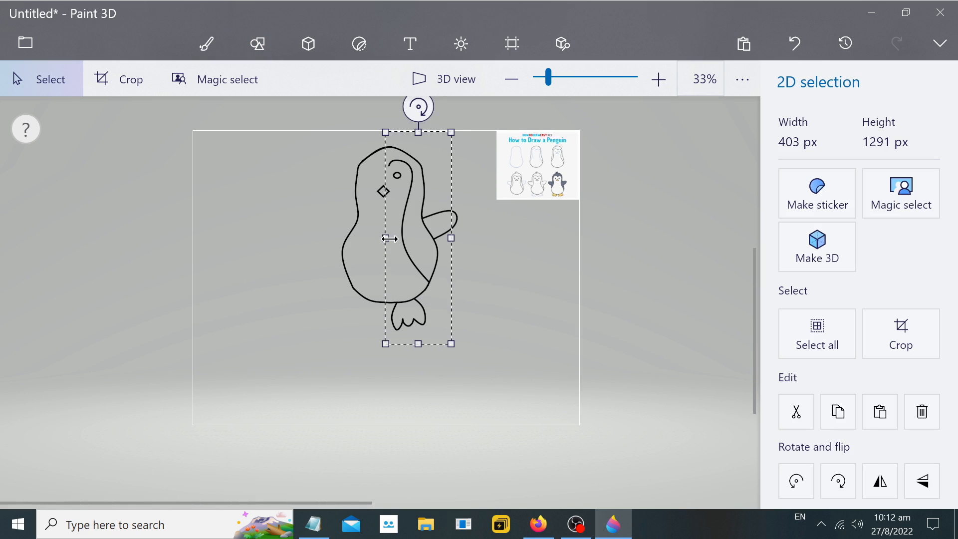
left_click_drag(391, 242, 384, 241)
left_click(258, 43)
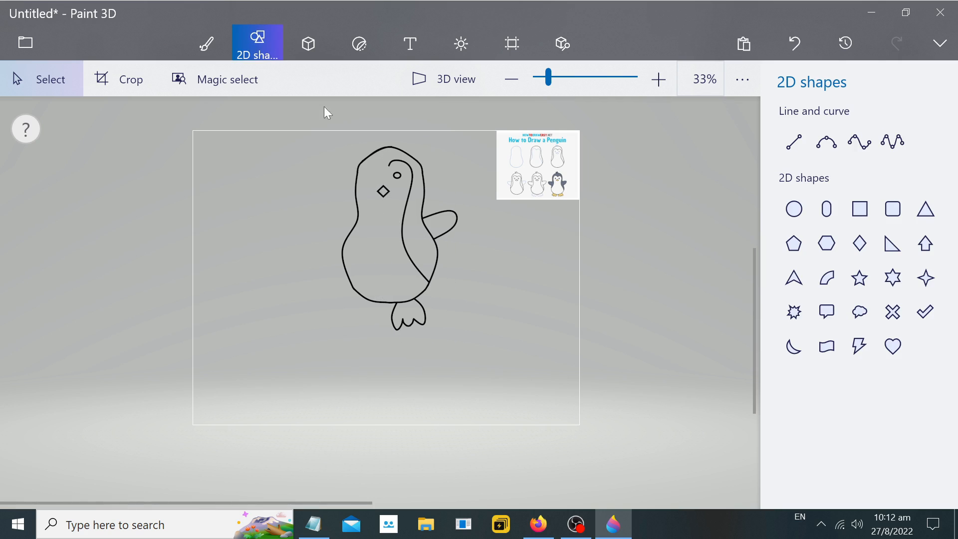
left_click_drag(380, 119, 459, 346)
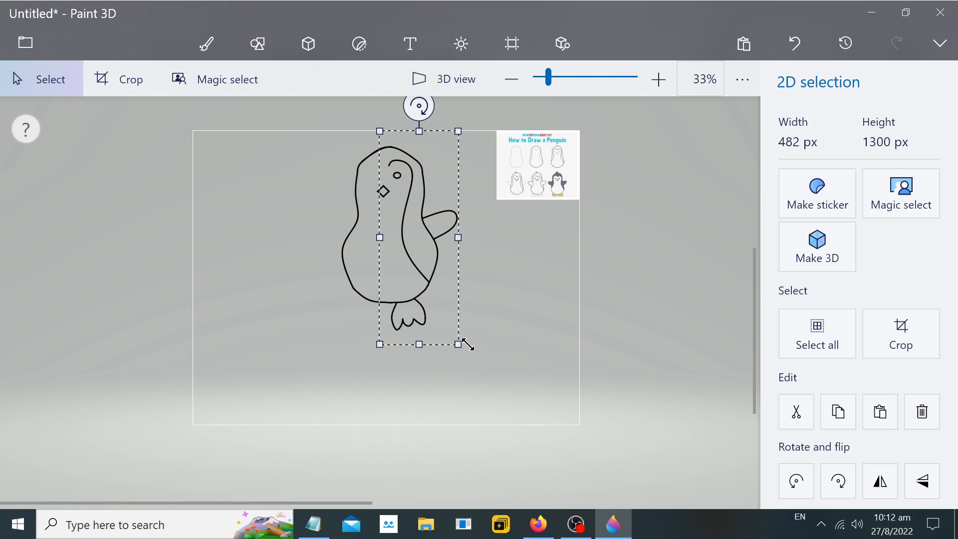
left_click(587, 278)
Duplicate the penguin's right half, about 508 by 1224 px from the beak's centre outward, and flip the copy horizontally to the penguin's left.
scroll(387, 141, "up", 1)
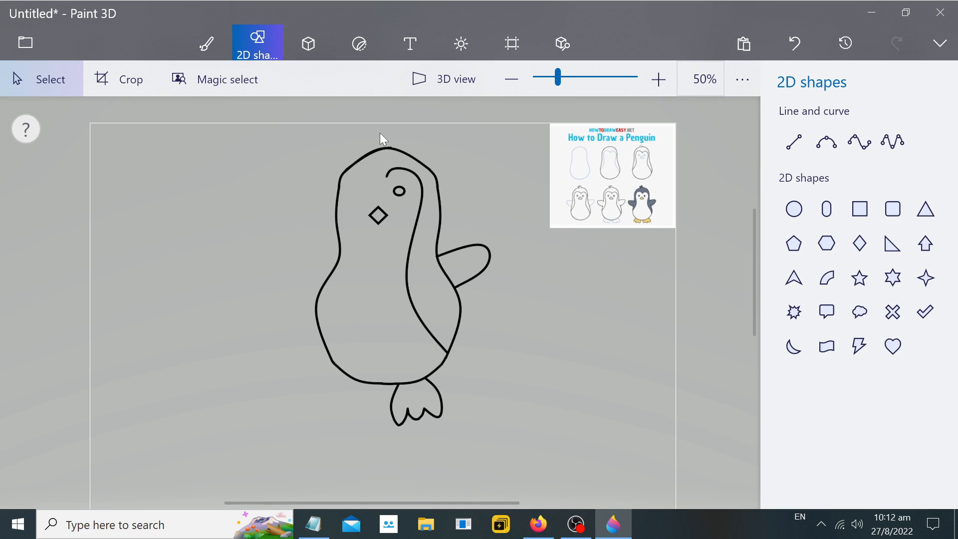
left_click_drag(374, 133, 501, 438)
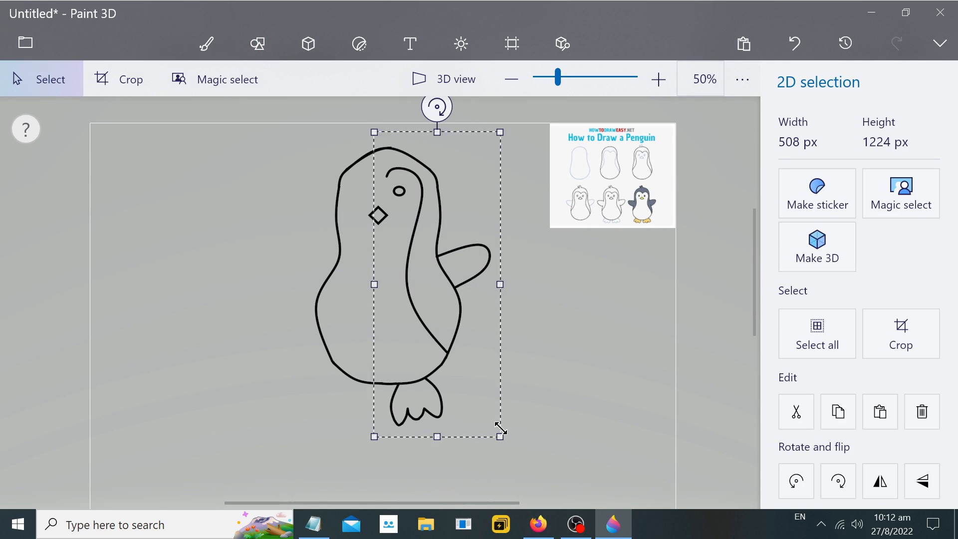
left_click_drag(450, 268, 226, 259)
left_click(881, 481)
left_click(257, 44)
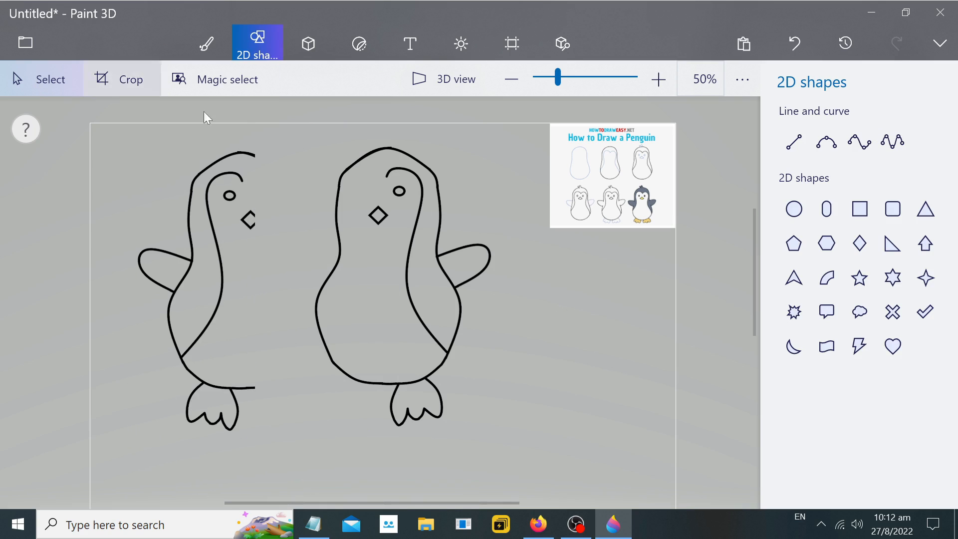
Remove the original penguin's left half up to the centre of its beak.
left_click_drag(313, 124, 381, 430)
key("Delete")
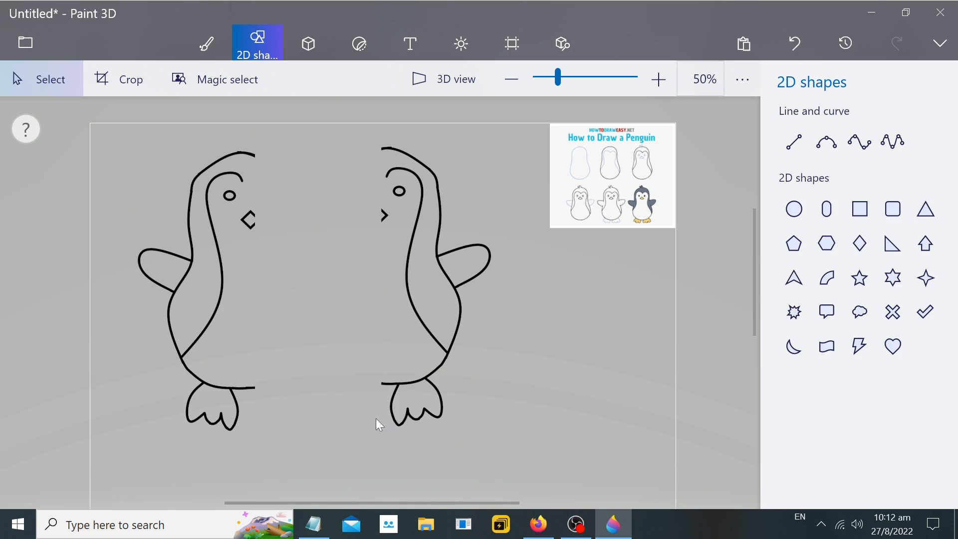
Switch to the Notepad tutorial notes and add "6. ctrl + x to cut" as a new item below item 5.
left_click(313, 524)
left_click(465, 417)
key("Return")
key("Return")
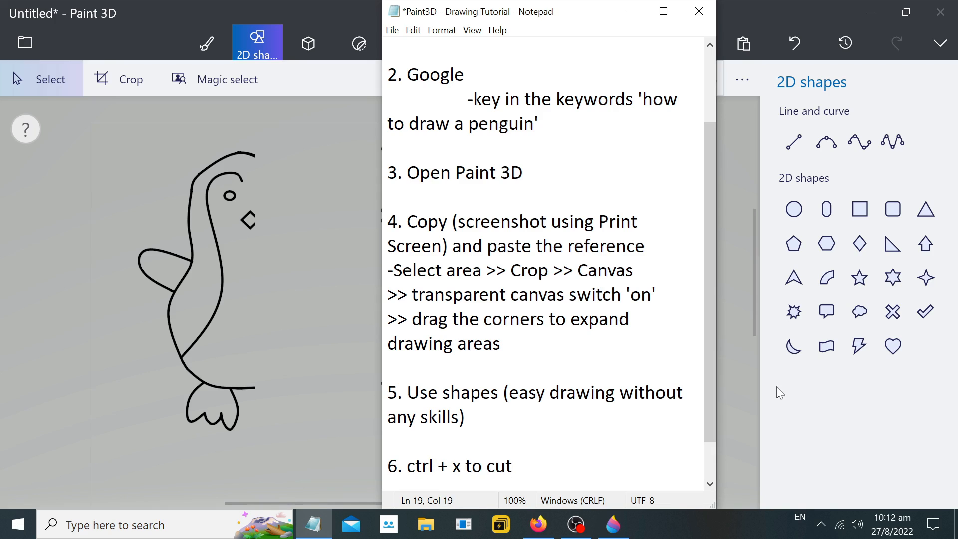
Switch back to Paint 3D and move the mirrored left half, about 678 by 1304 px selected, against the right half so the beak closes.
left_click(336, 312)
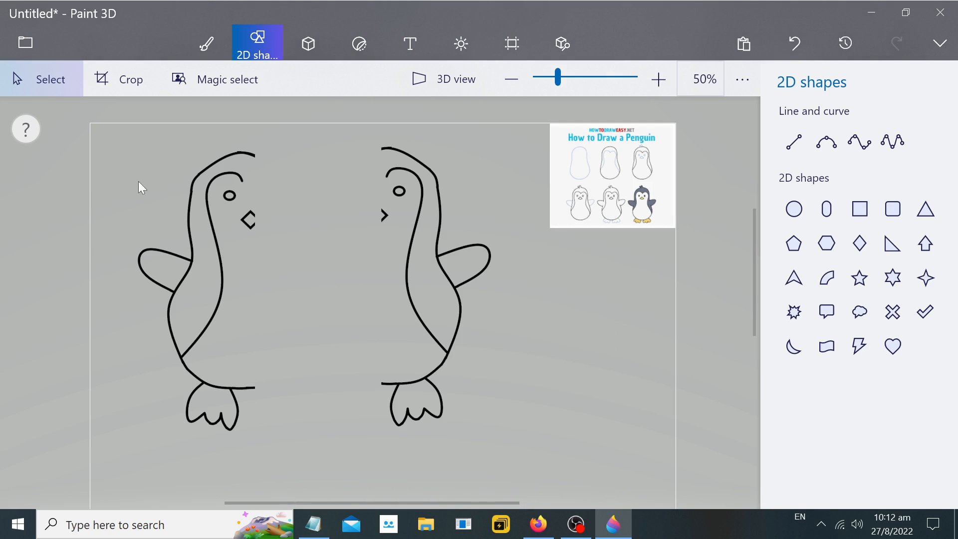
left_click_drag(114, 126, 282, 450)
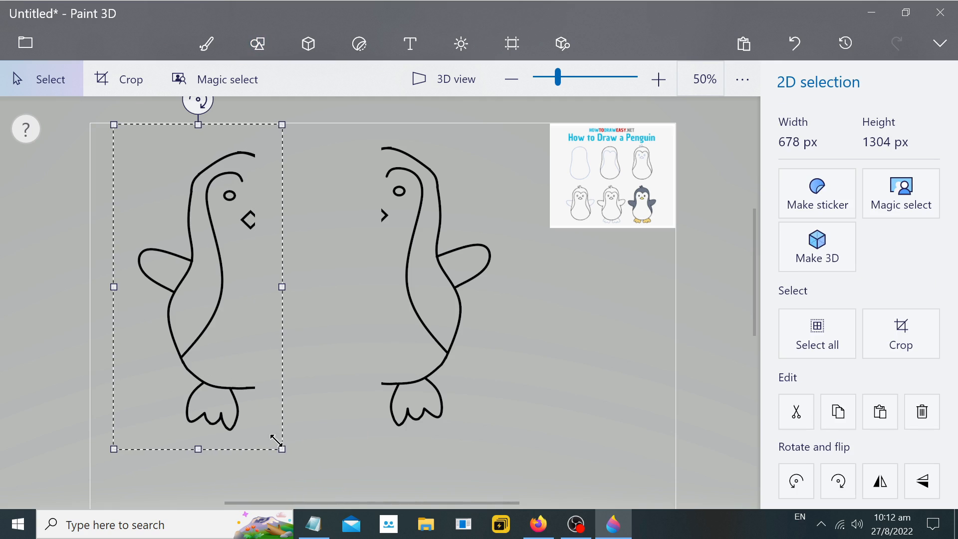
left_click_drag(199, 252, 361, 250)
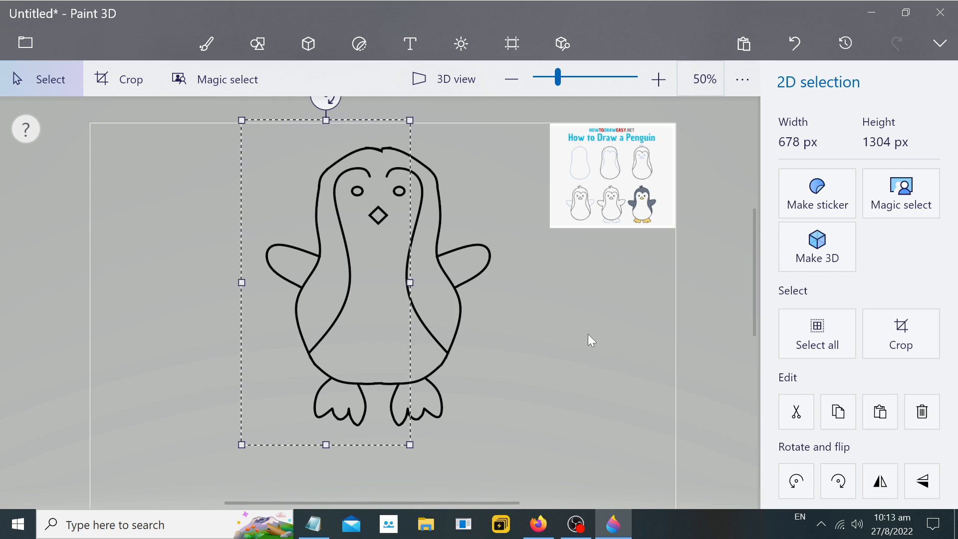
key("ctrl+w")
Erase the uneven join in the body's bottom edge between the feet with a 34 px eraser.
left_click(215, 57)
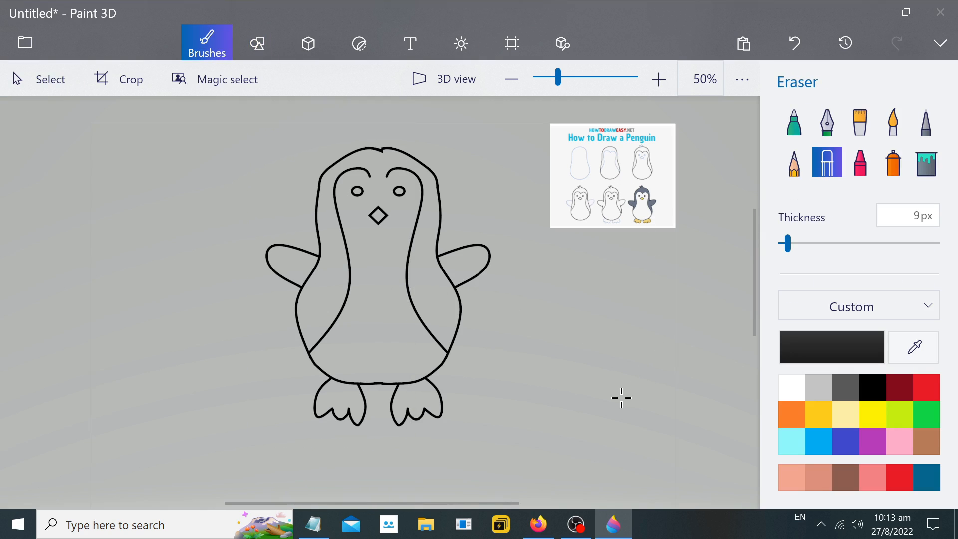
scroll(450, 330, "up", 5)
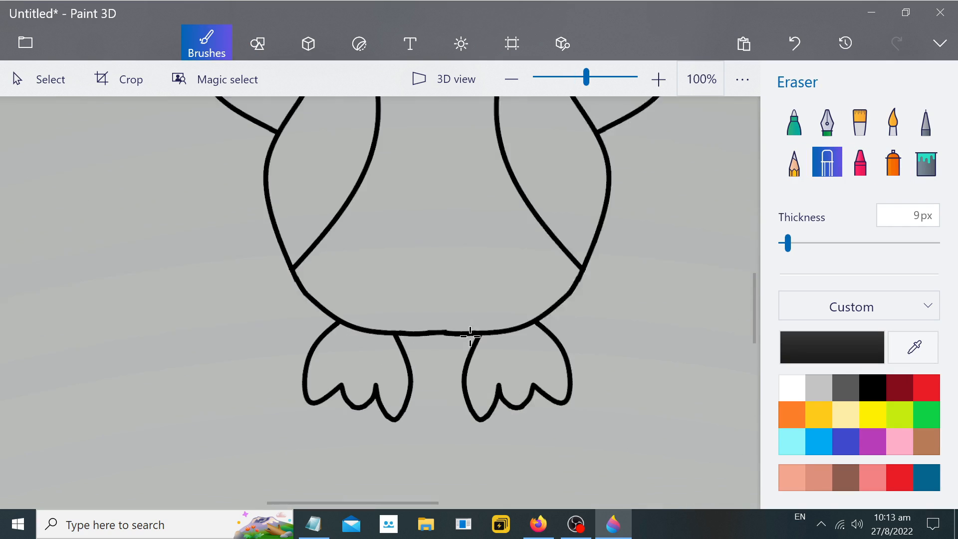
left_click_drag(788, 243, 807, 243)
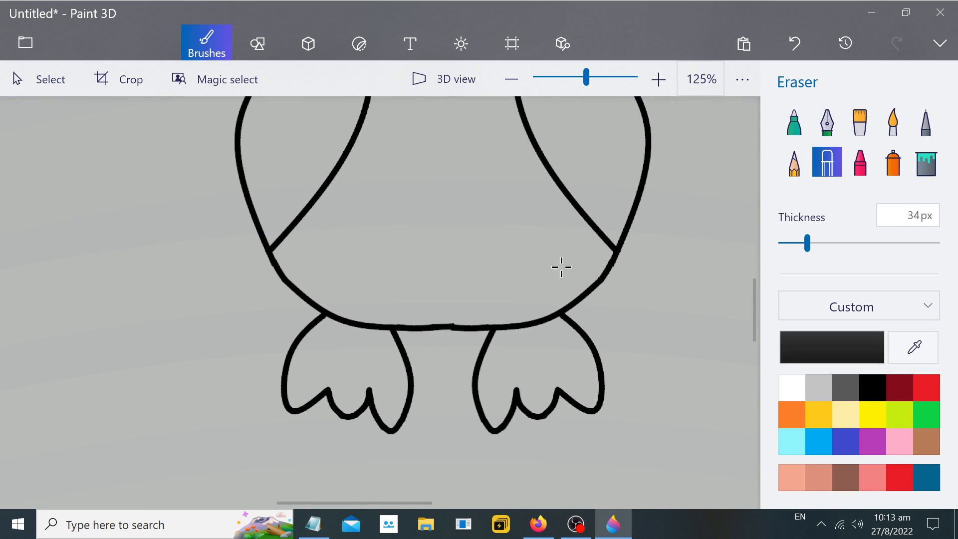
left_click_drag(422, 326, 441, 325)
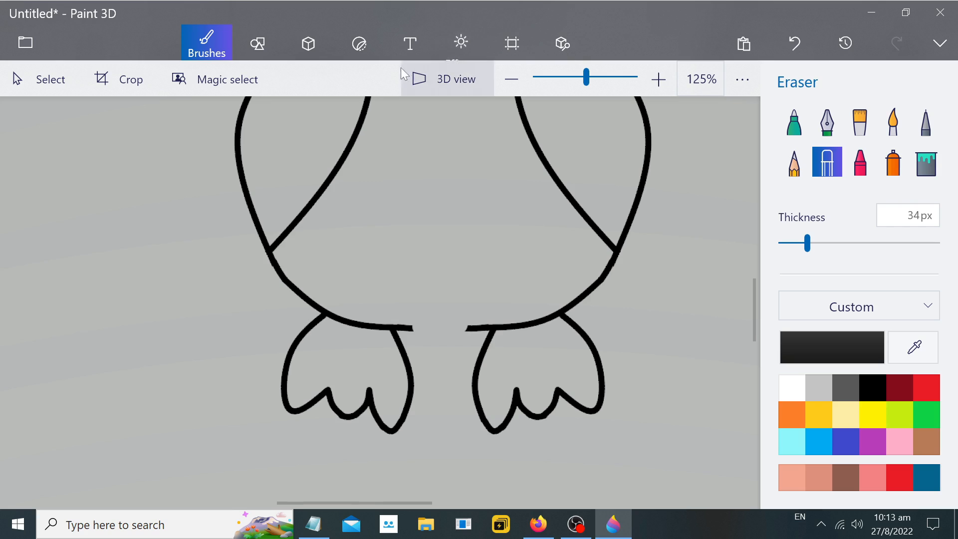
Bridge the gap between the feet with a slightly sagging 10 px 3-point curve that meets both ends of the body's bottom edge.
left_click(271, 46)
left_click(826, 141)
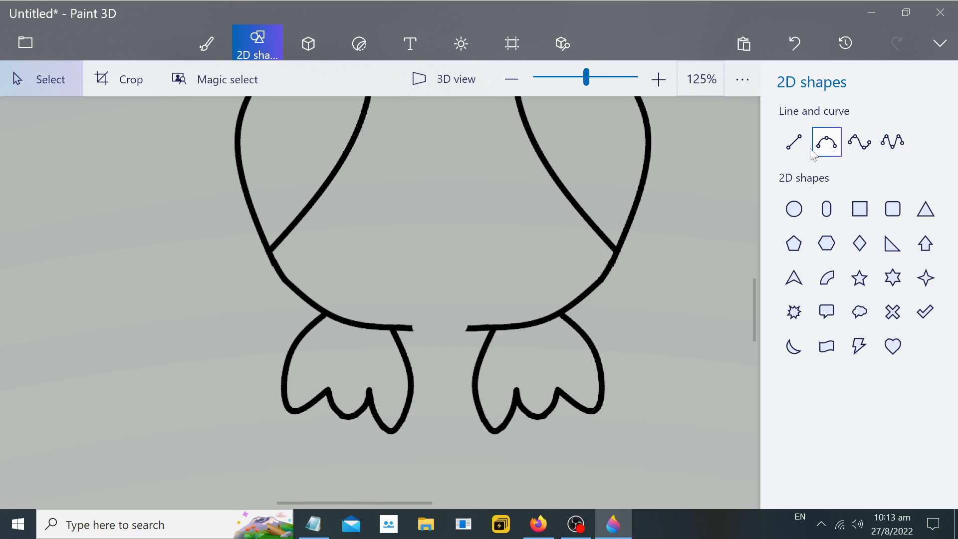
scroll(404, 294, "up", 1)
mouse_move(417, 339)
left_mouse_down()
mouse_move(495, 341)
mouse_move(393, 336)
left_mouse_up()
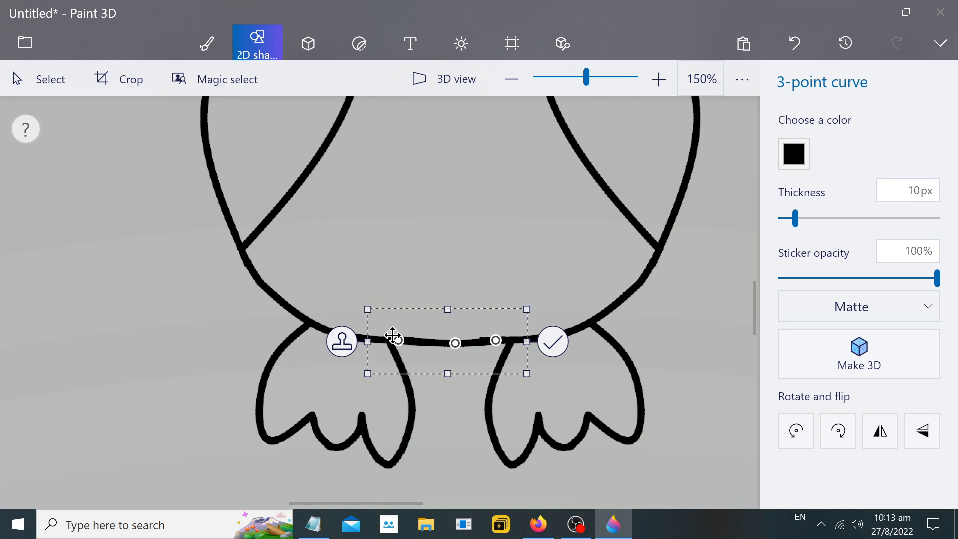
left_click_drag(494, 337, 504, 334)
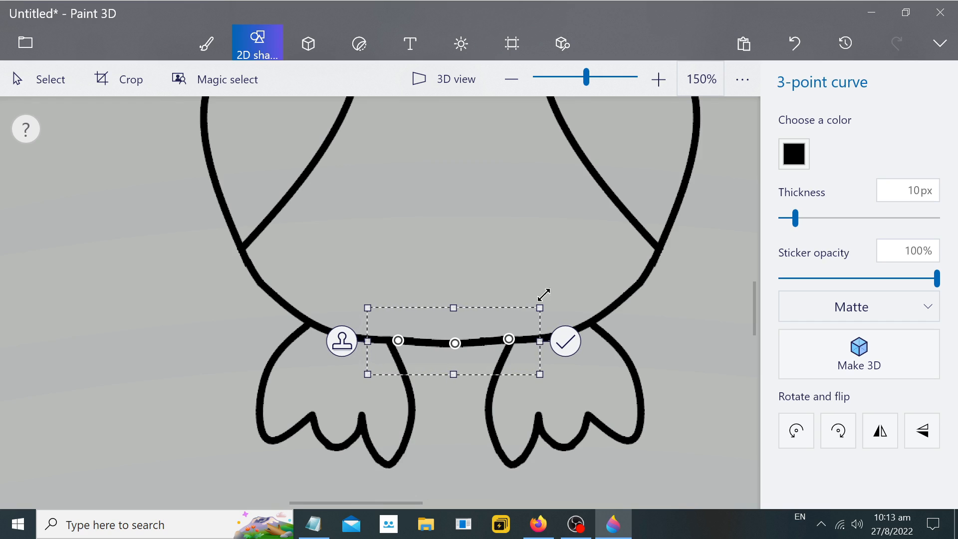
left_click(562, 230)
scroll(507, 234, "down", 2)
scroll(504, 232, "down", 1)
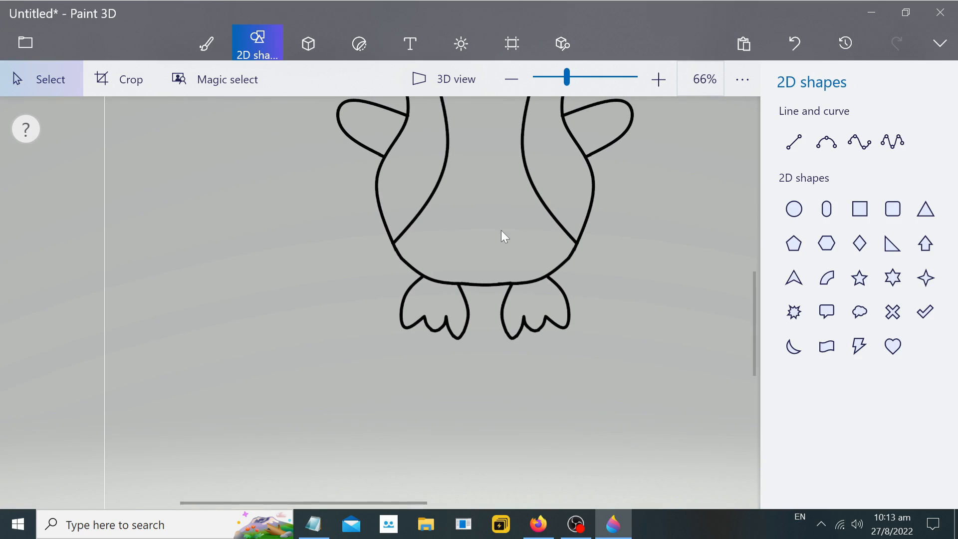
Trim the rough pixels along the body's bottom edge near the inner end of the right foot with a 1 px eraser.
scroll(501, 254, "up", 2)
left_click(212, 52)
scroll(539, 223, "up", 3)
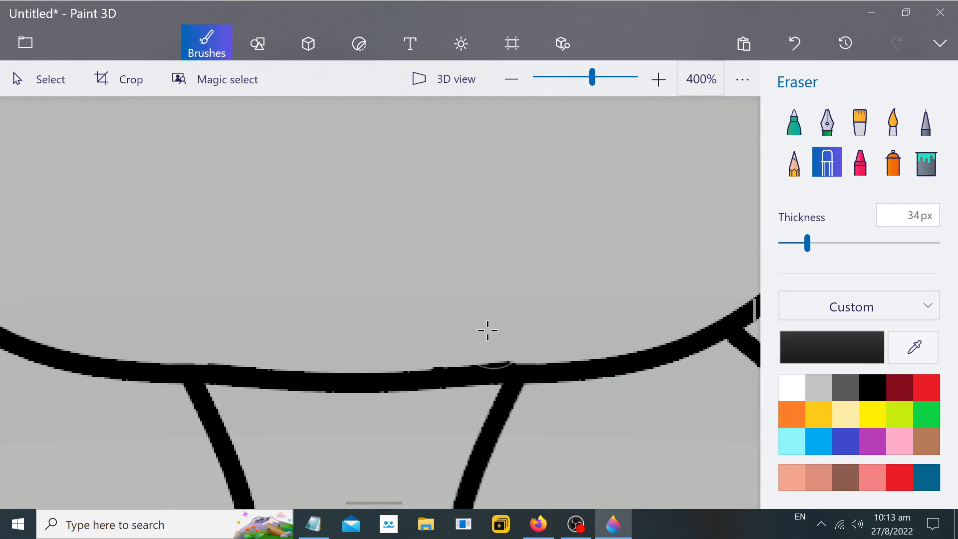
left_click_drag(809, 244, 782, 243)
scroll(537, 376, "up", 2)
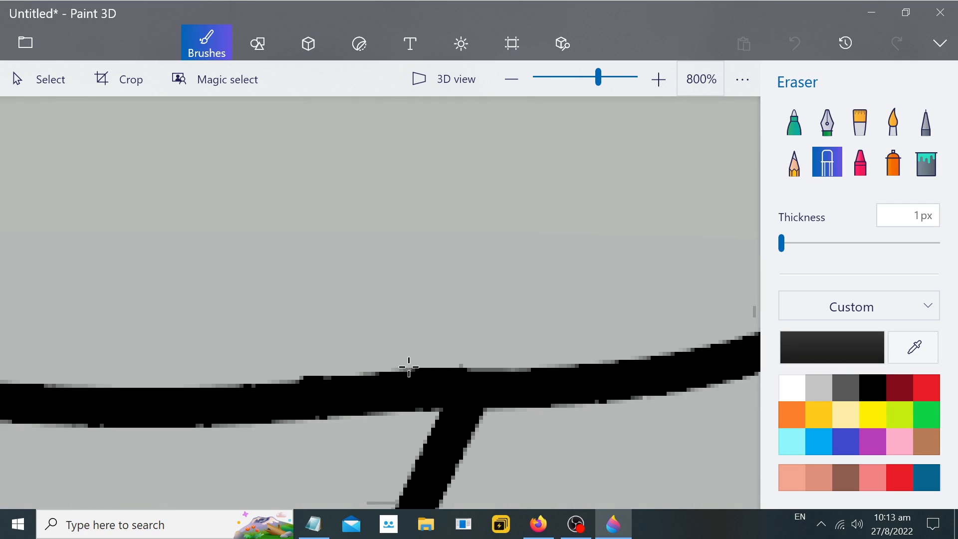
mouse_move(411, 367)
left_mouse_down()
mouse_move(281, 377)
mouse_move(292, 392)
mouse_move(200, 385)
left_mouse_up()
scroll(332, 304, "down", 8)
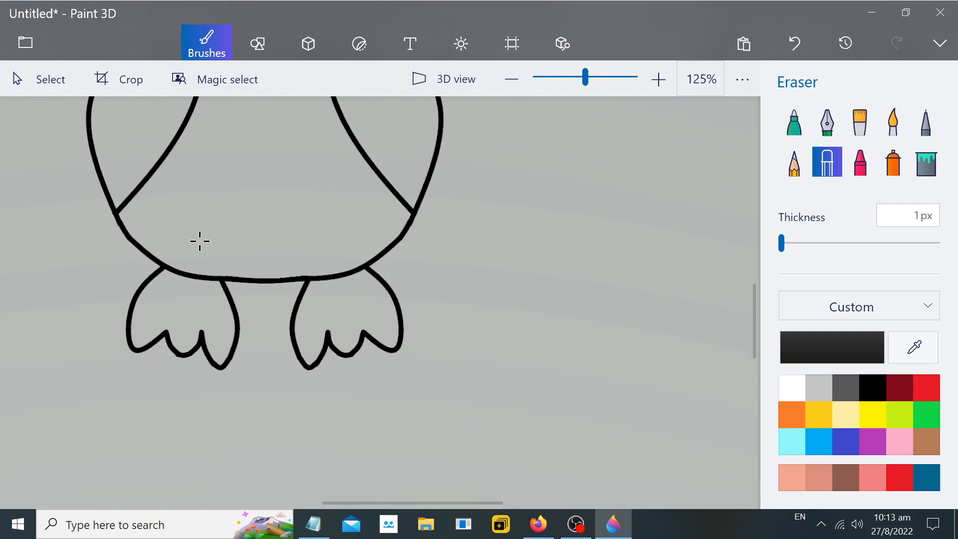
scroll(222, 258, "up", 8)
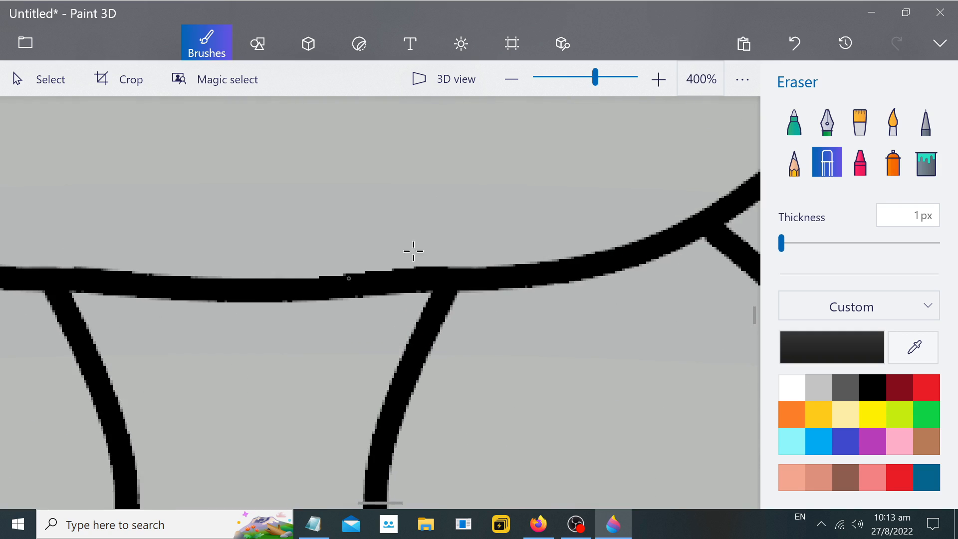
left_click_drag(457, 259, 486, 260)
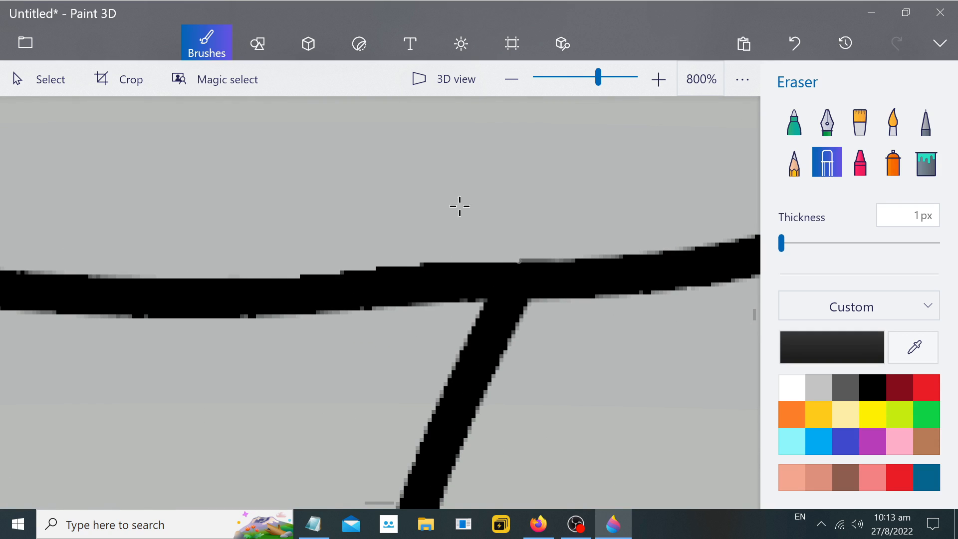
Erase the uneven join at the top of the head with a 13 px eraser, leaving a small gap in the outline.
scroll(481, 213, "down", 10)
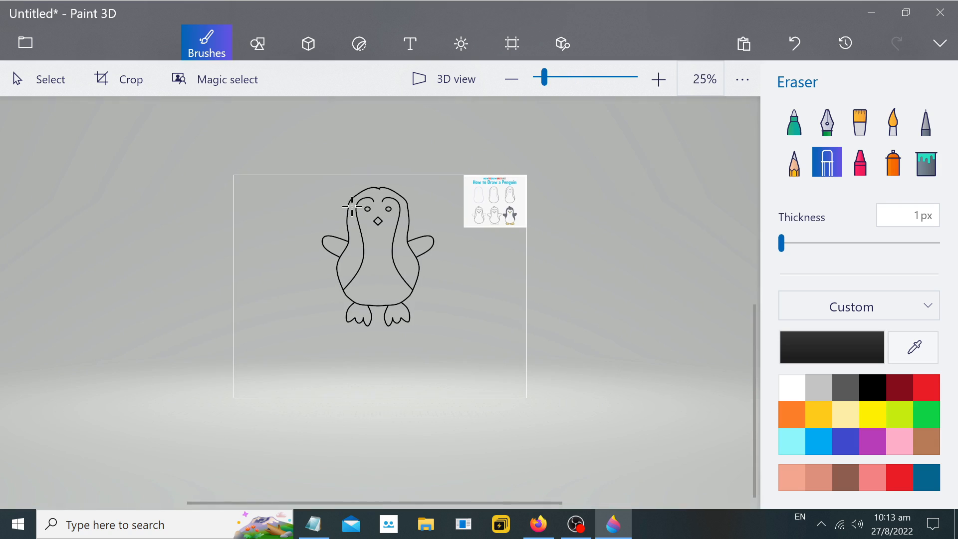
scroll(365, 186, "up", 6)
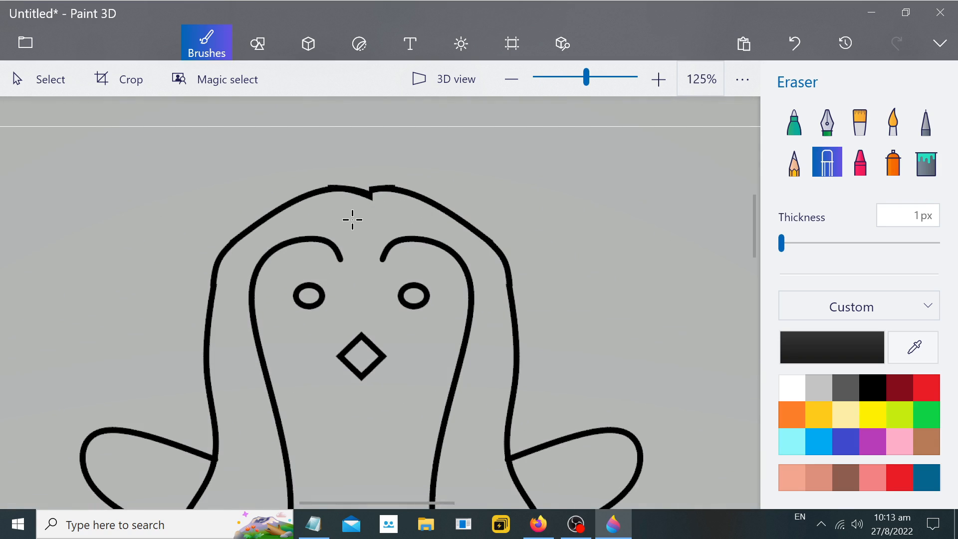
scroll(573, 207, "down", 4)
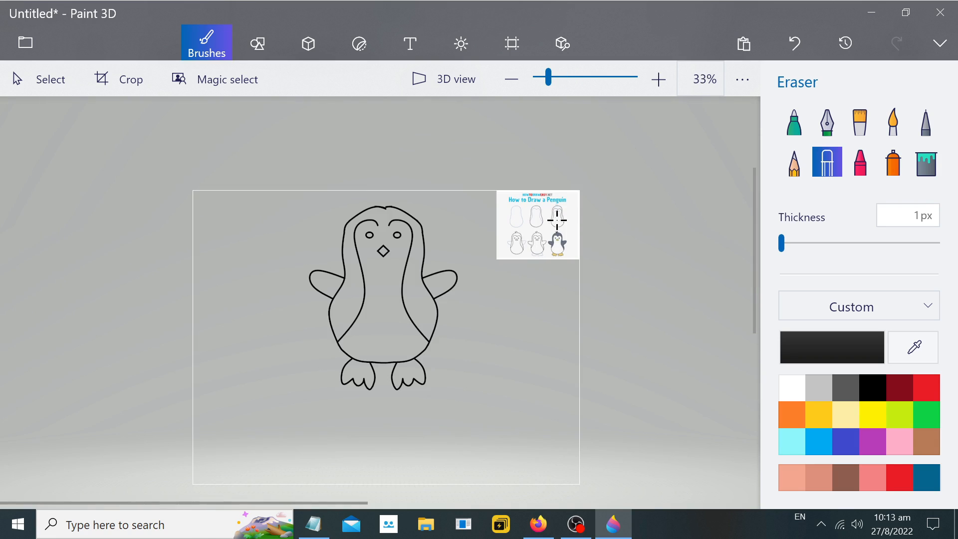
scroll(452, 221, "up", 3)
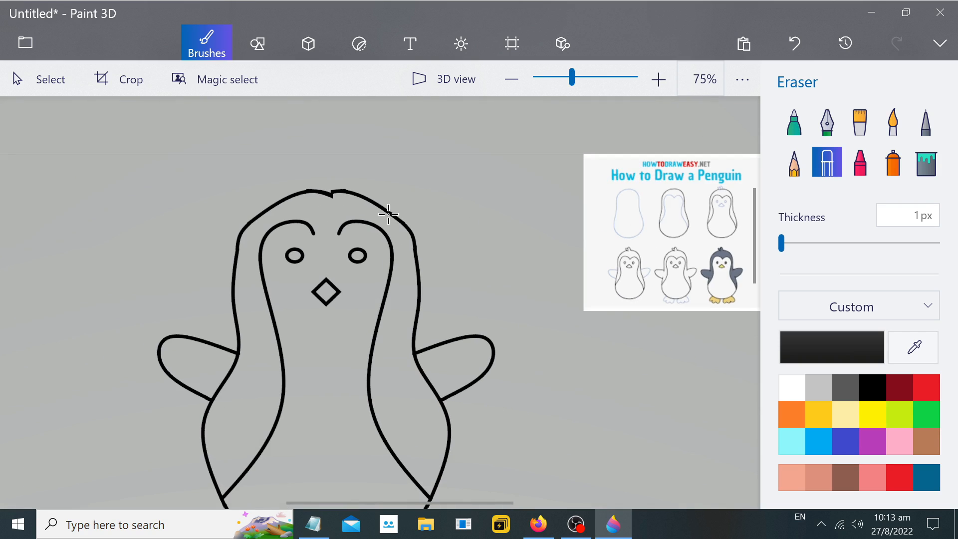
scroll(386, 216, "up", 1)
scroll(507, 205, "down", 1)
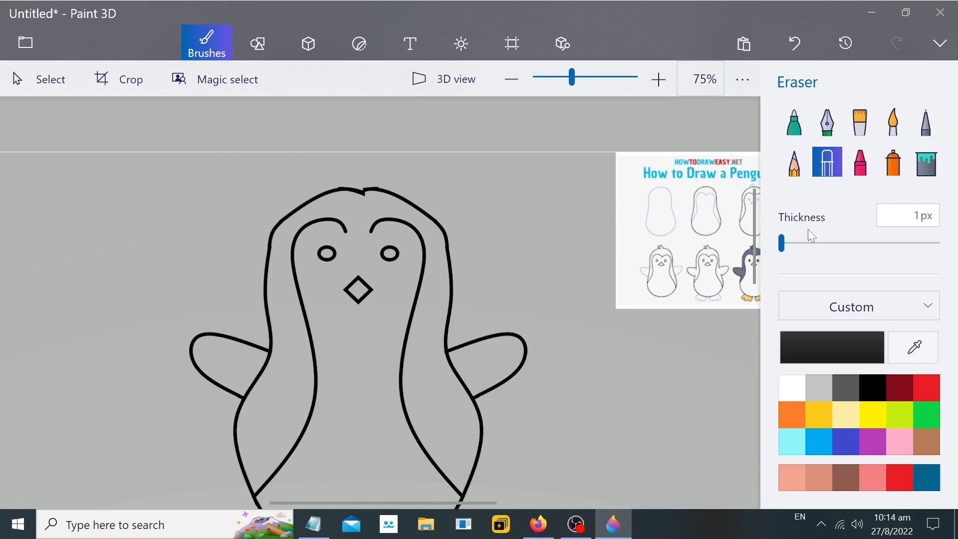
left_click(789, 245)
Draw a 10 px 3-point curve rising from the right end of the head gap, bowed outward, as the outer side of a tuft feather.
left_click(252, 40)
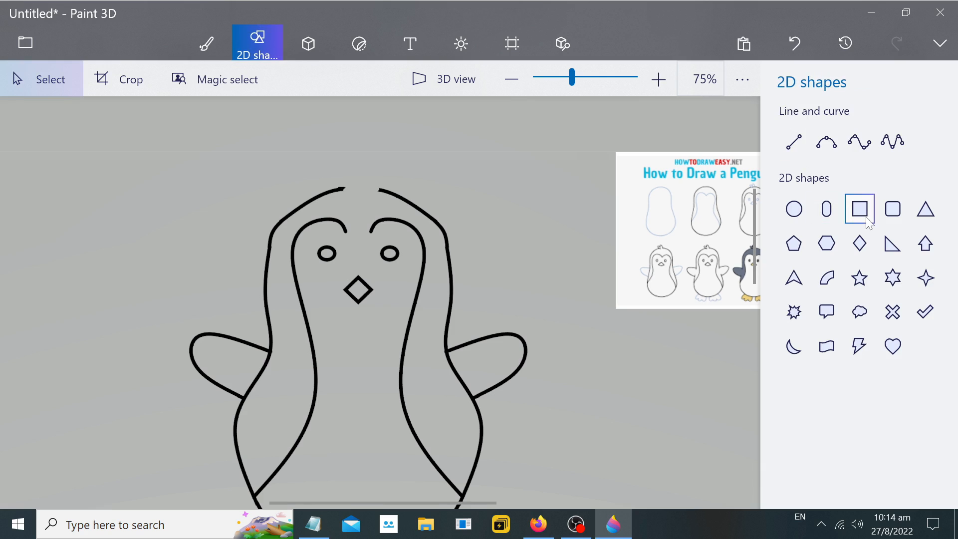
left_click(827, 141)
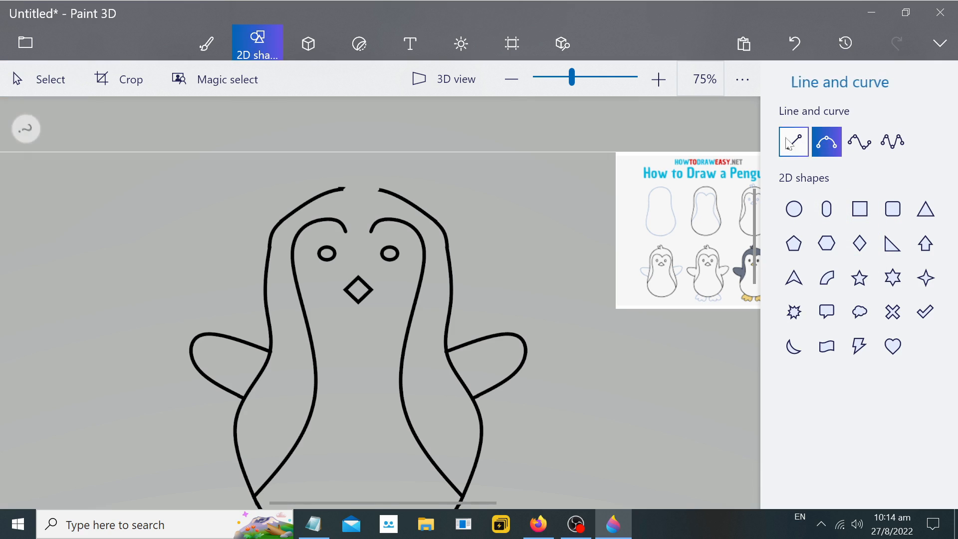
scroll(365, 163, "up", 2)
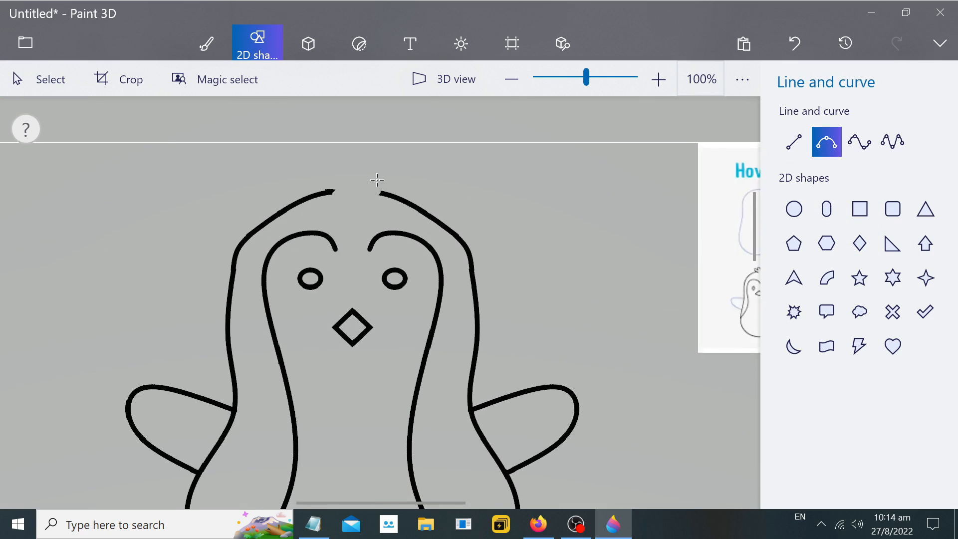
left_click_drag(383, 197, 384, 198)
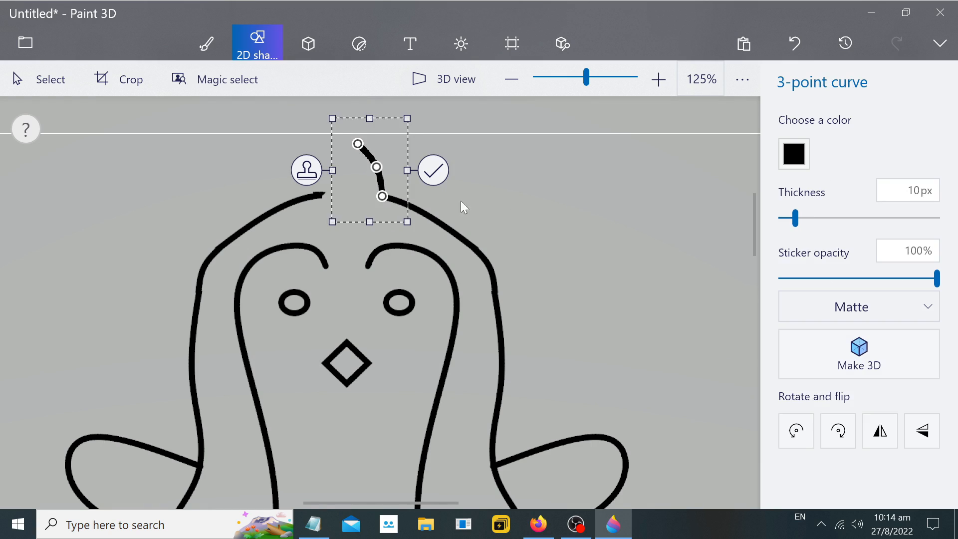
left_click(698, 183)
Add a 10 px 3-point curve from the feather's tip down into the head gap, bowed to the left, as its inner side.
left_click(830, 150)
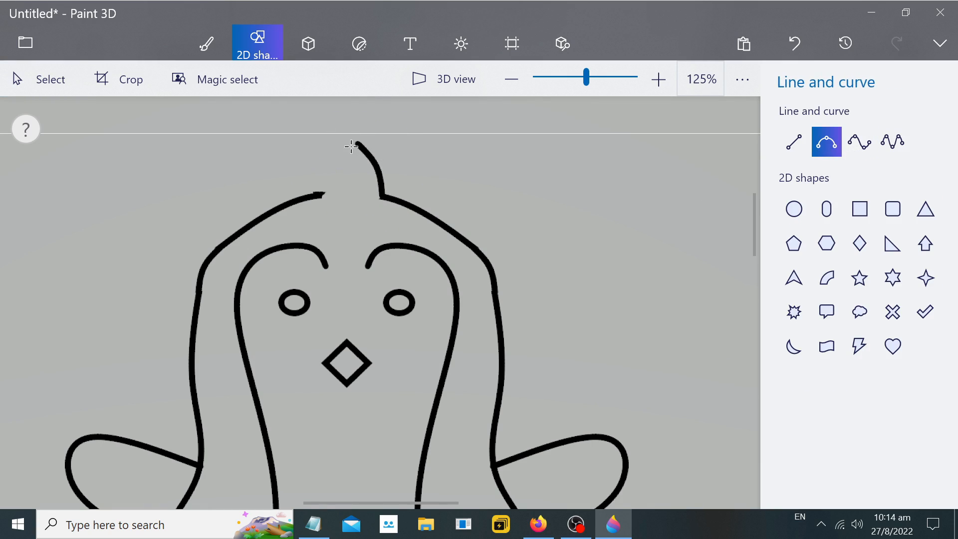
mouse_move(357, 192)
left_mouse_down()
mouse_move(355, 143)
mouse_move(342, 172)
mouse_move(339, 157)
left_mouse_up()
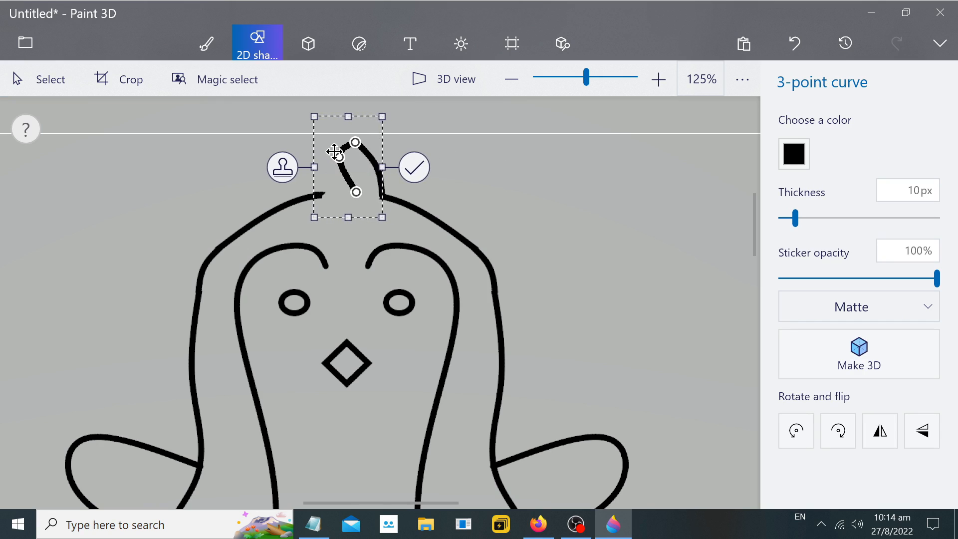
scroll(657, 216, "down", 3)
scroll(649, 214, "down", 1)
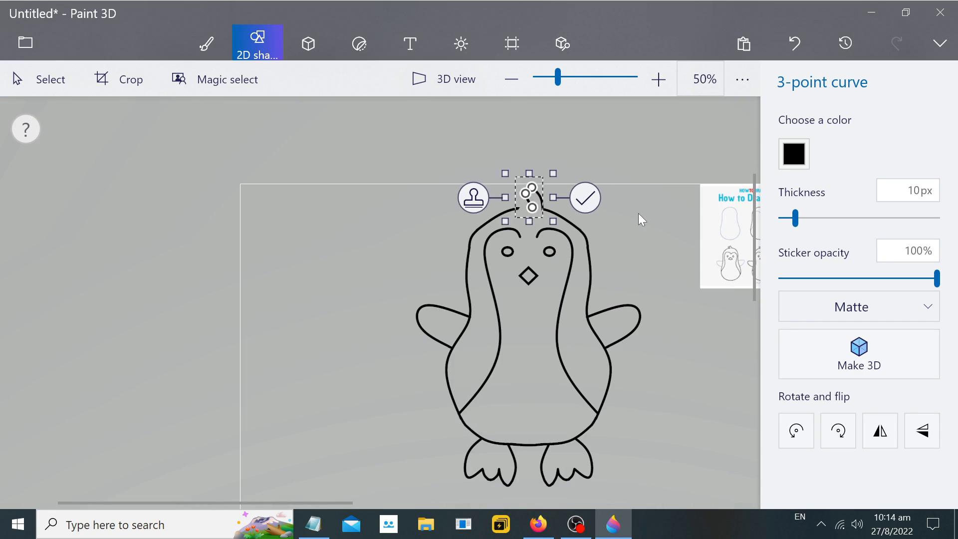
scroll(630, 211, "up", 1)
scroll(568, 202, "up", 3)
left_click_drag(433, 177, 432, 178)
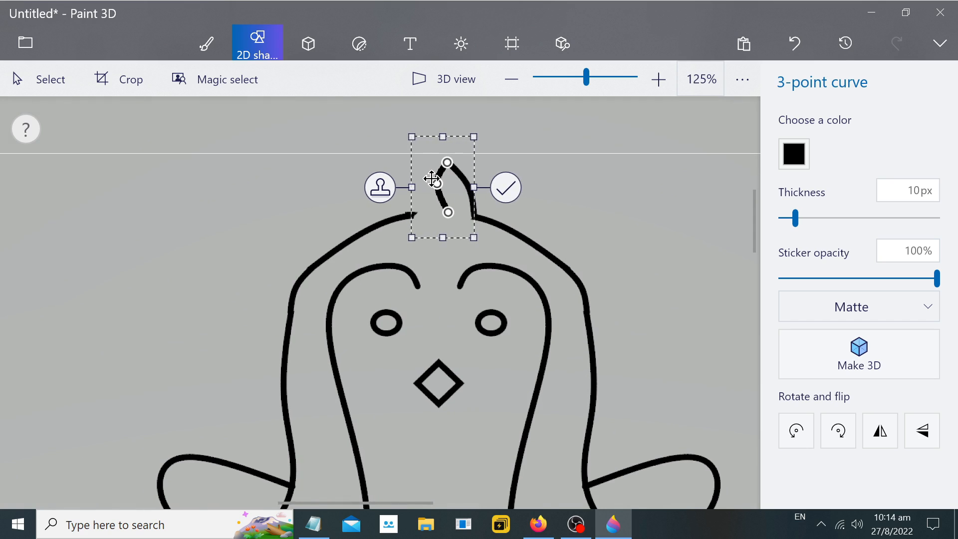
left_click(618, 200)
Draw a smaller second feather with two 10 px 3-point curves, from the first feather's inner side to the left end of the head gap.
left_click(828, 145)
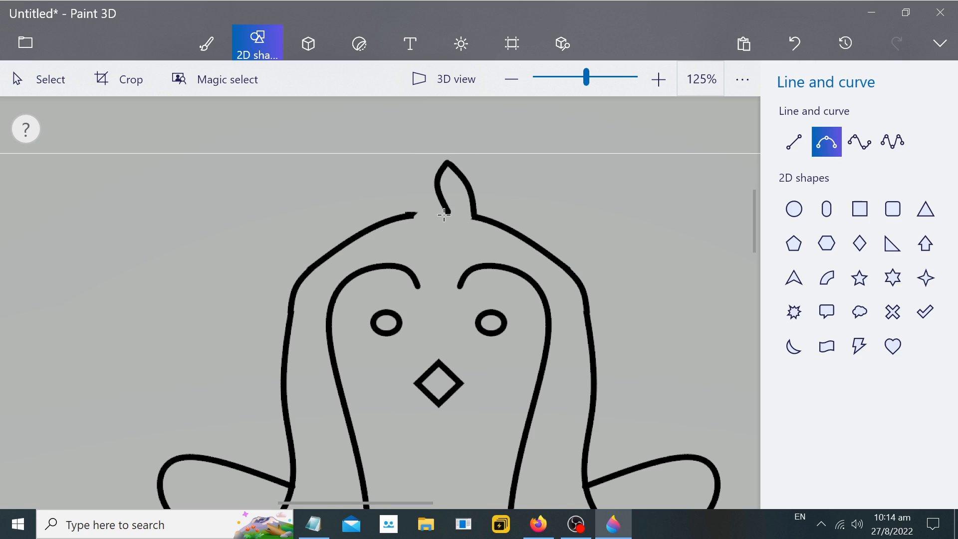
scroll(636, 225, "down", 5)
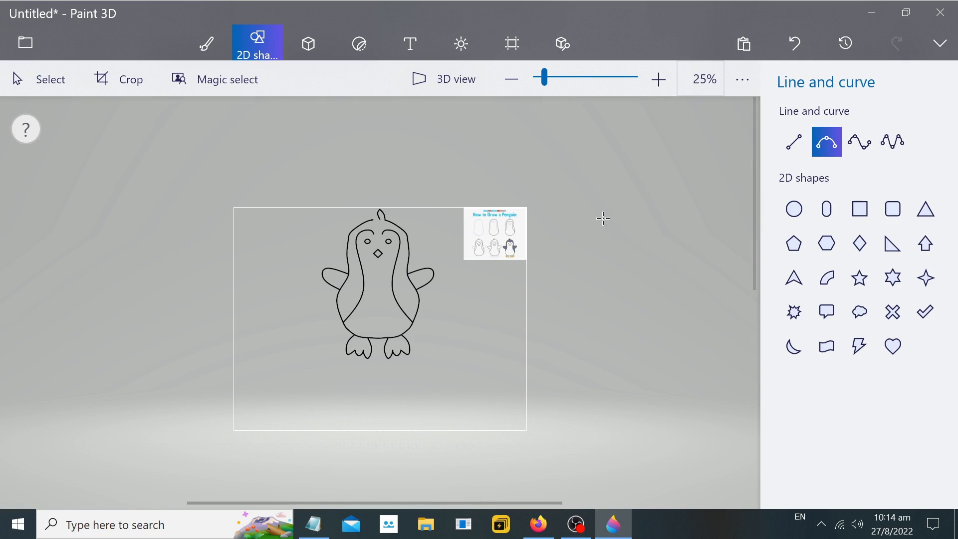
scroll(435, 225, "up", 4)
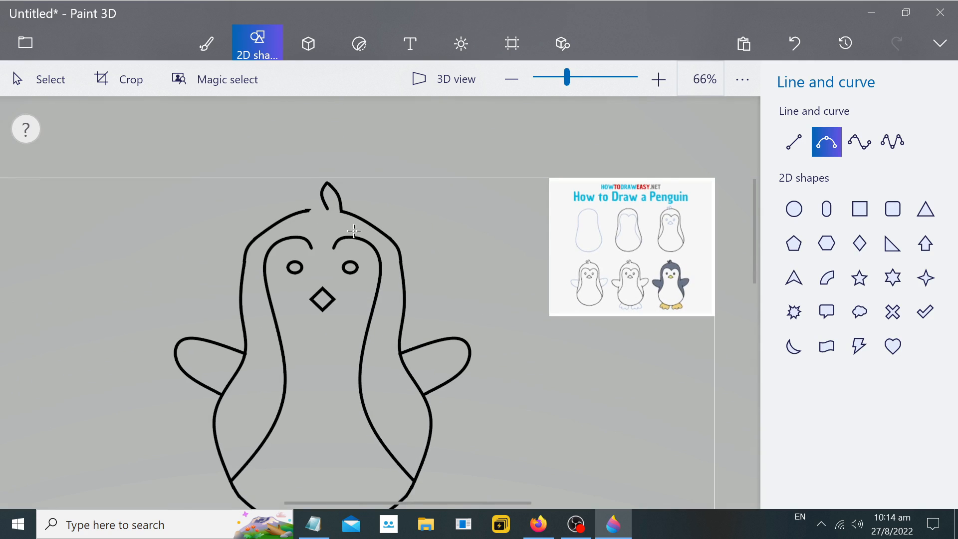
scroll(355, 232, "up", 3)
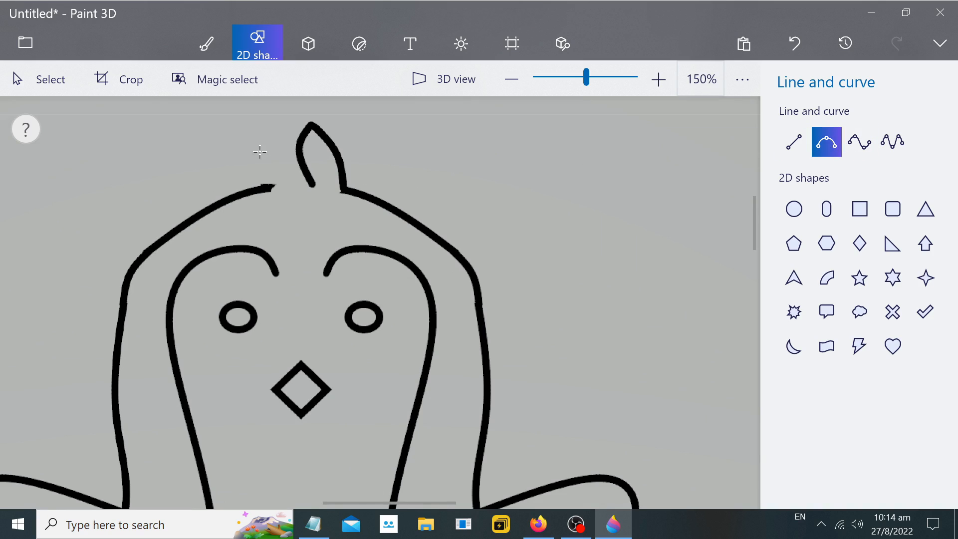
left_click(301, 166)
left_click(582, 191)
left_click(827, 141)
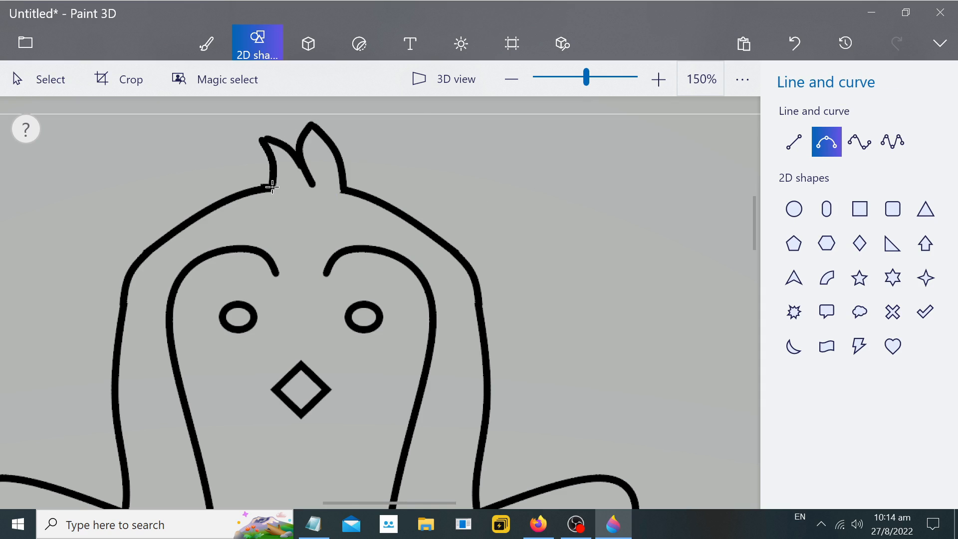
left_click_drag(272, 187, 259, 136)
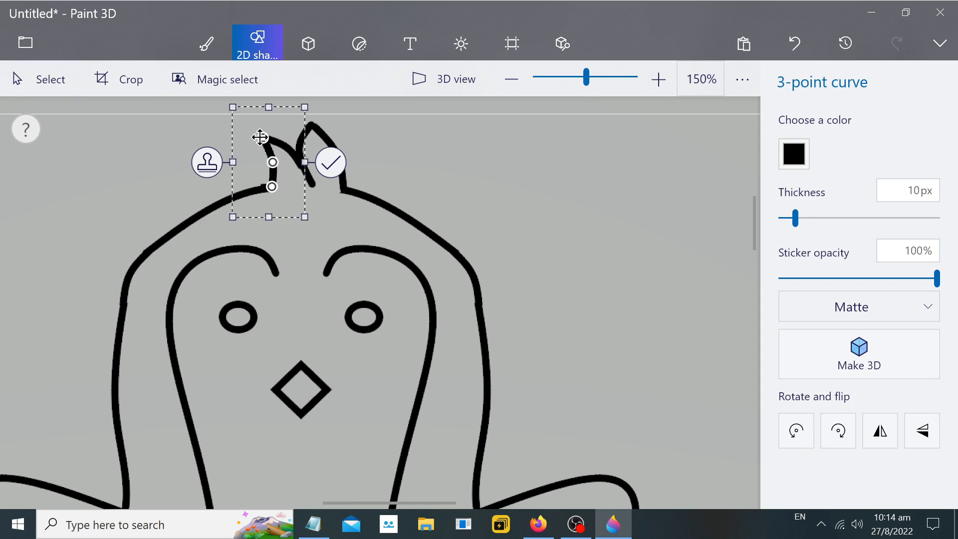
left_click(597, 190)
Try to join the two open face-line ends above the beak with a 10 px 4-point curve dipping between the eyes.
scroll(624, 197, "down", 6)
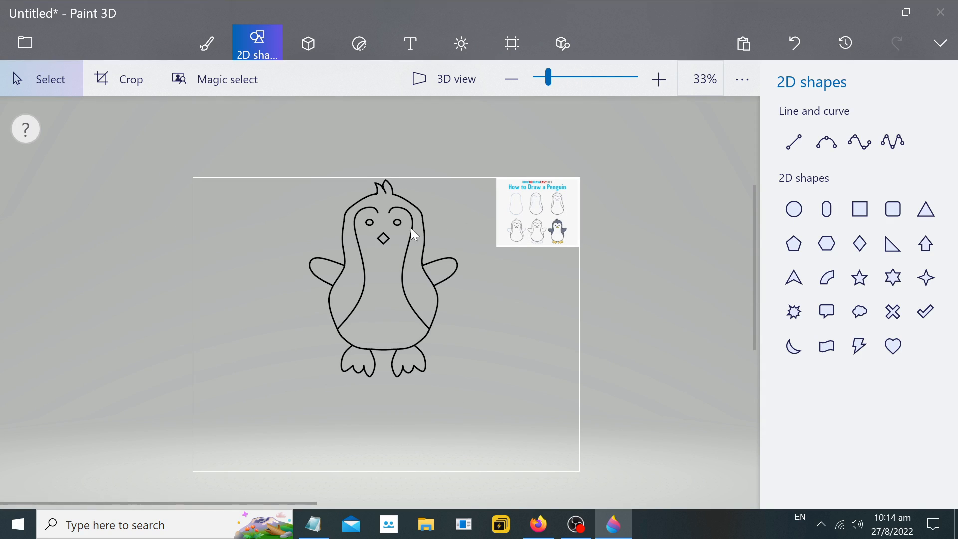
scroll(404, 226, "up", 5)
left_click(860, 145)
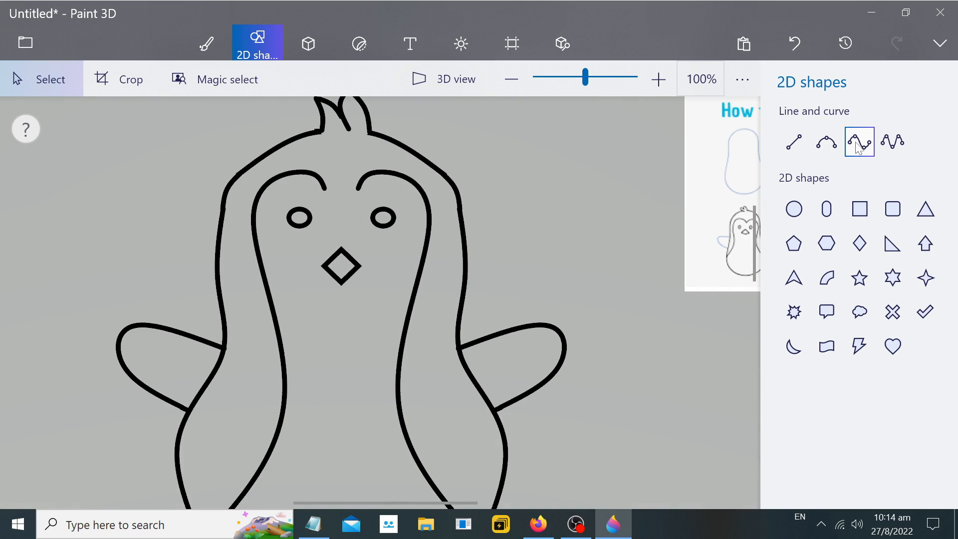
left_click(827, 143)
left_click(860, 145)
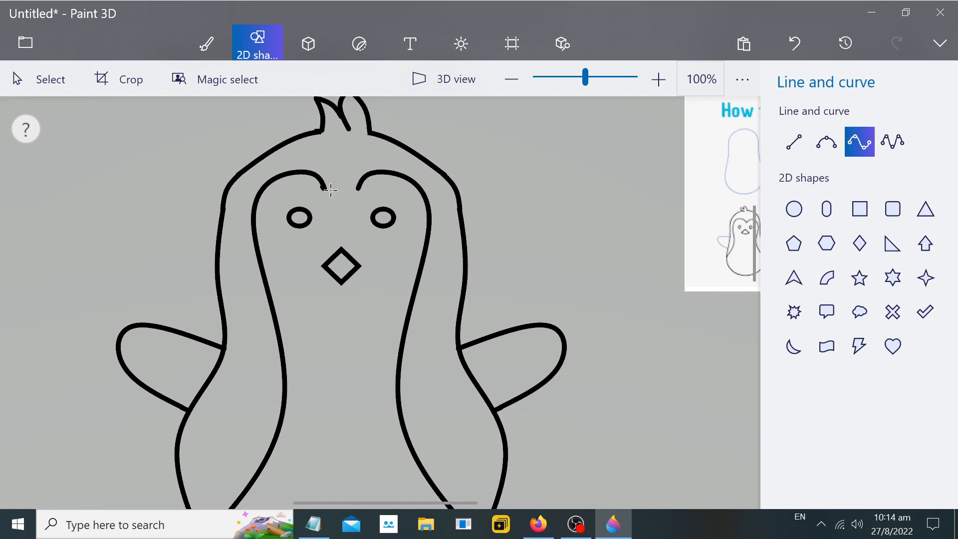
mouse_move(360, 187)
left_mouse_down()
mouse_move(333, 196)
mouse_move(338, 203)
mouse_move(329, 196)
left_mouse_up()
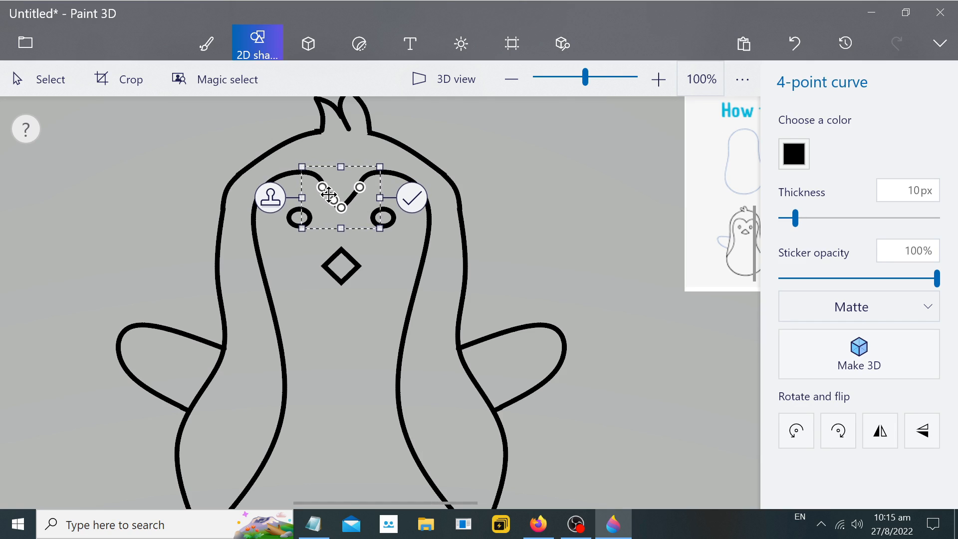
left_click(534, 185)
scroll(544, 179, "down", 2)
key("ctrl+z")
Join the two open face-line ends with a 10 px 3-point curve that dips in a rounded V between the eyes.
left_click(827, 142)
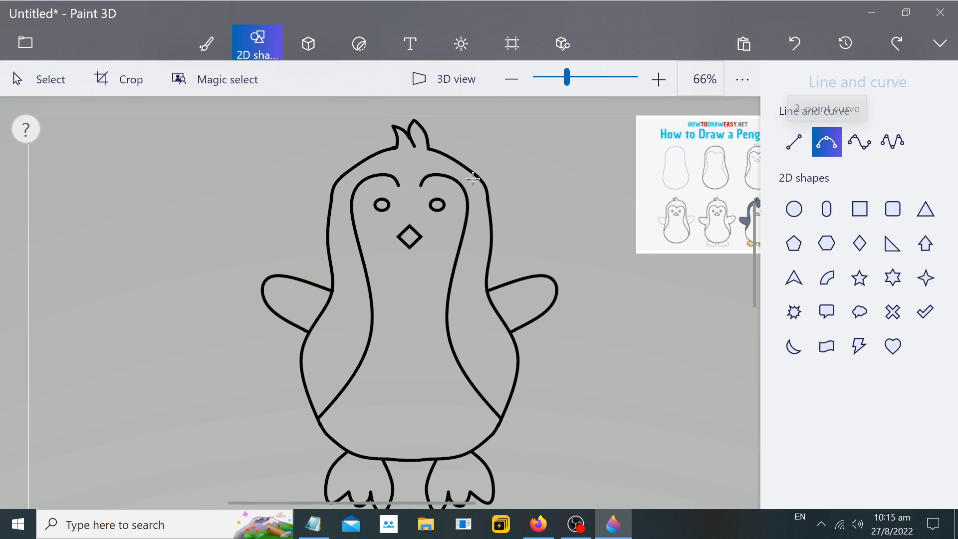
scroll(329, 193, "up", 4)
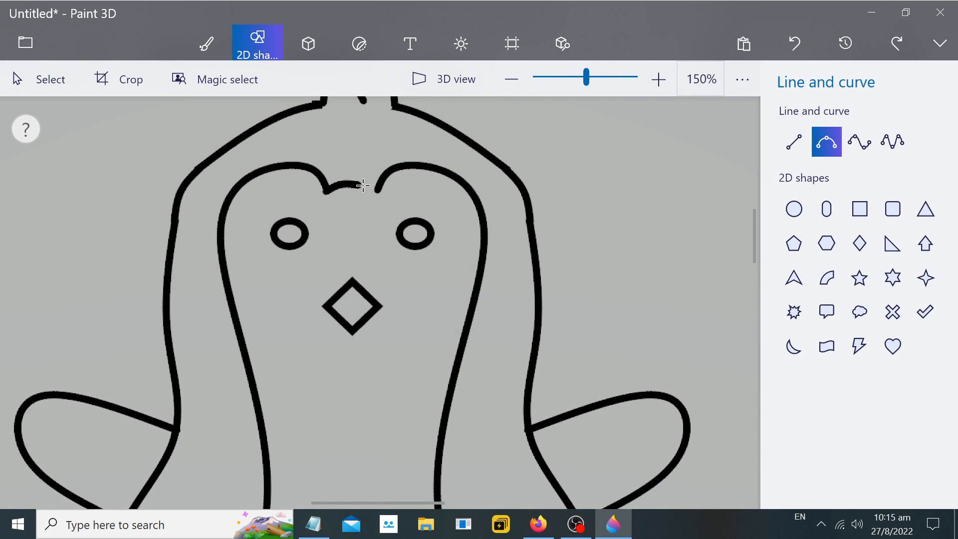
mouse_move(376, 190)
left_mouse_down()
mouse_move(326, 191)
mouse_move(351, 197)
mouse_move(348, 210)
mouse_move(381, 208)
mouse_move(346, 223)
left_mouse_up()
left_click(707, 197)
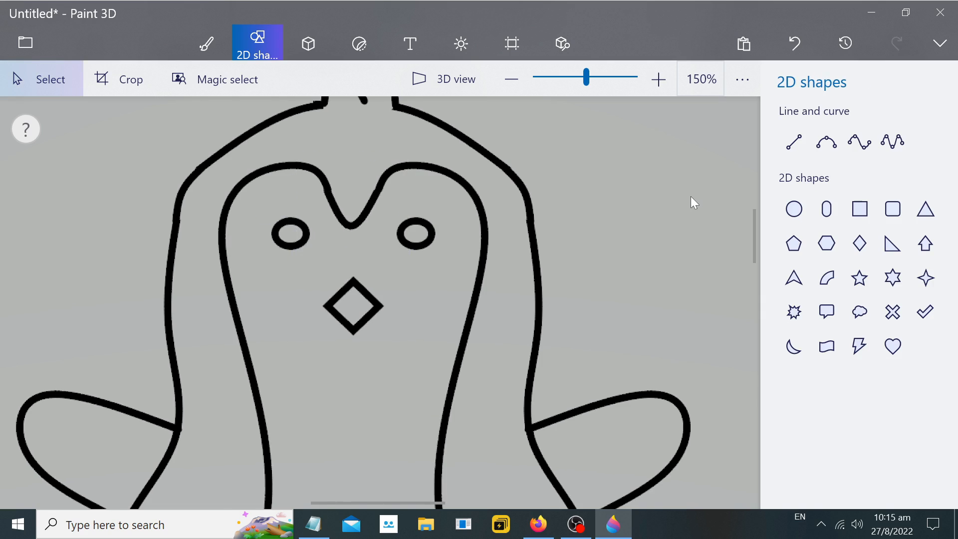
Fill the penguin's head and outer body area around the face and belly with solid dark grey.
scroll(690, 196, "down", 5)
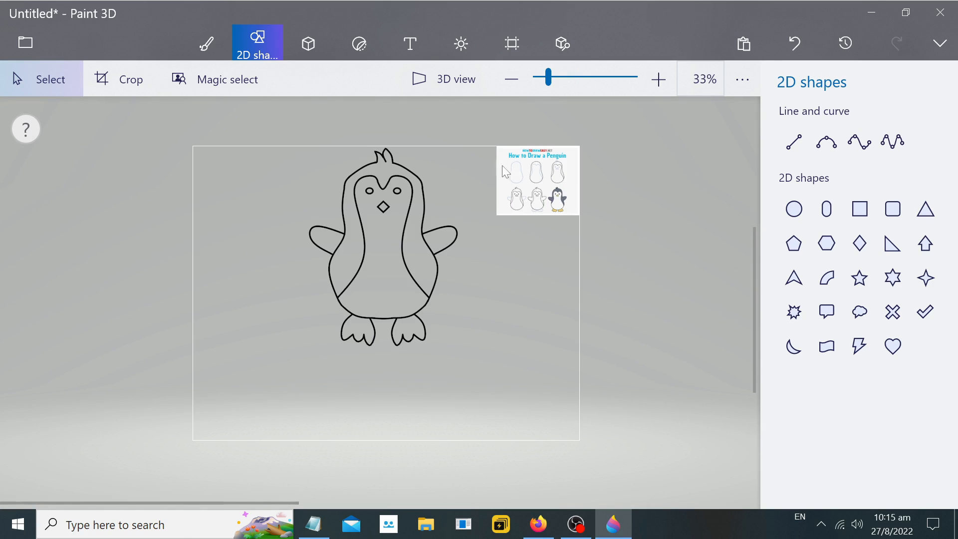
scroll(487, 293, "up", 2)
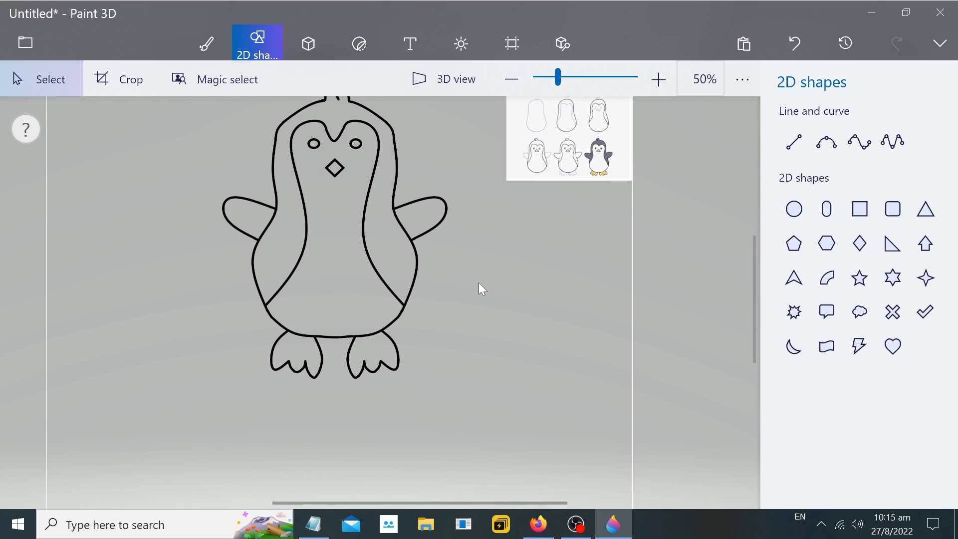
left_click(211, 53)
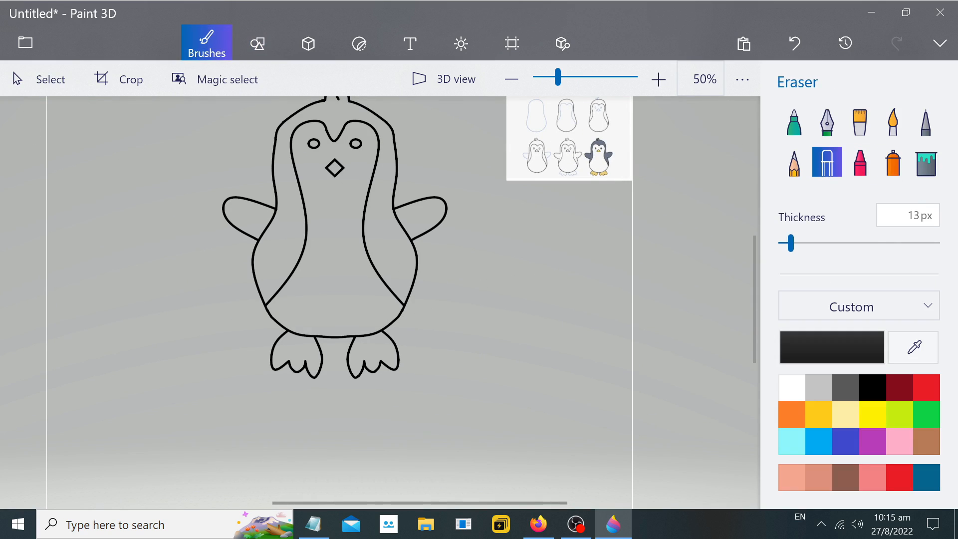
left_click(927, 162)
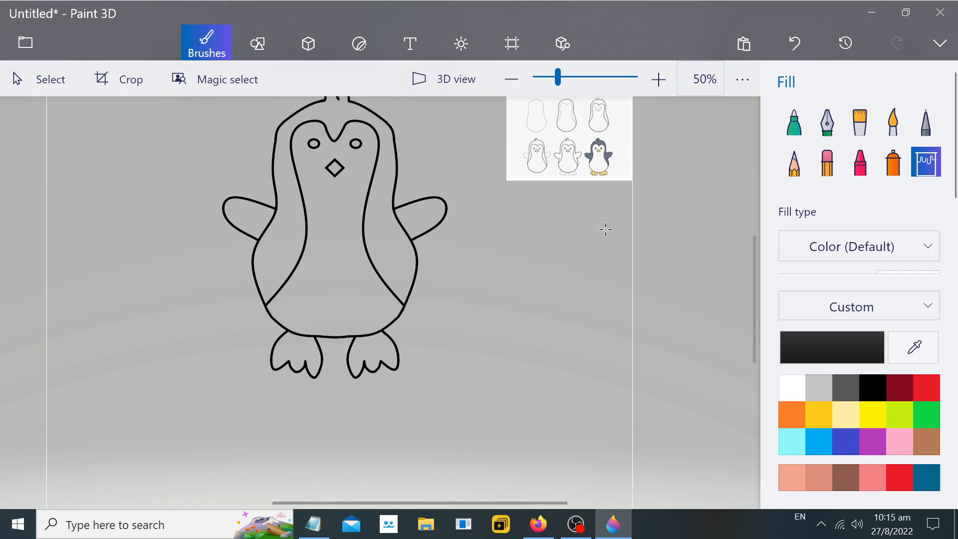
left_click(855, 384)
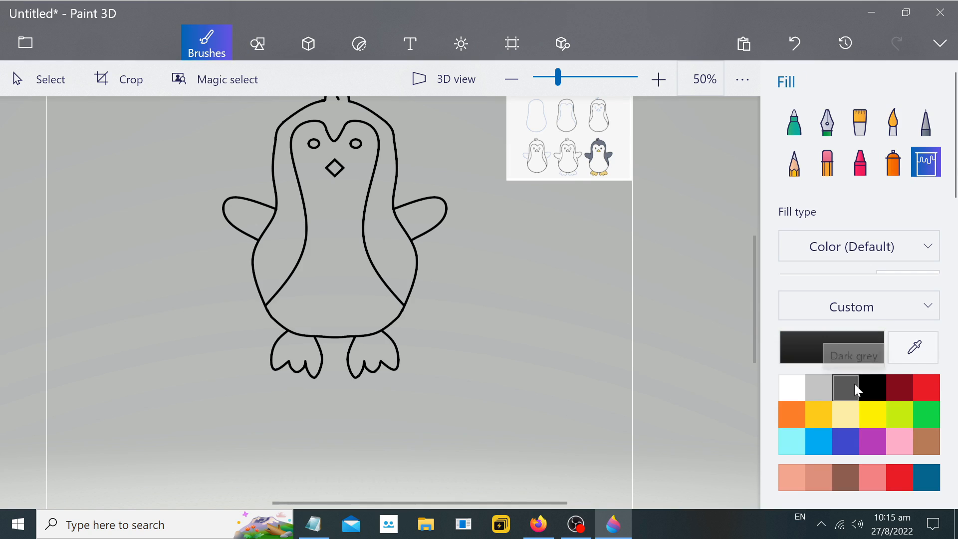
left_click(387, 185)
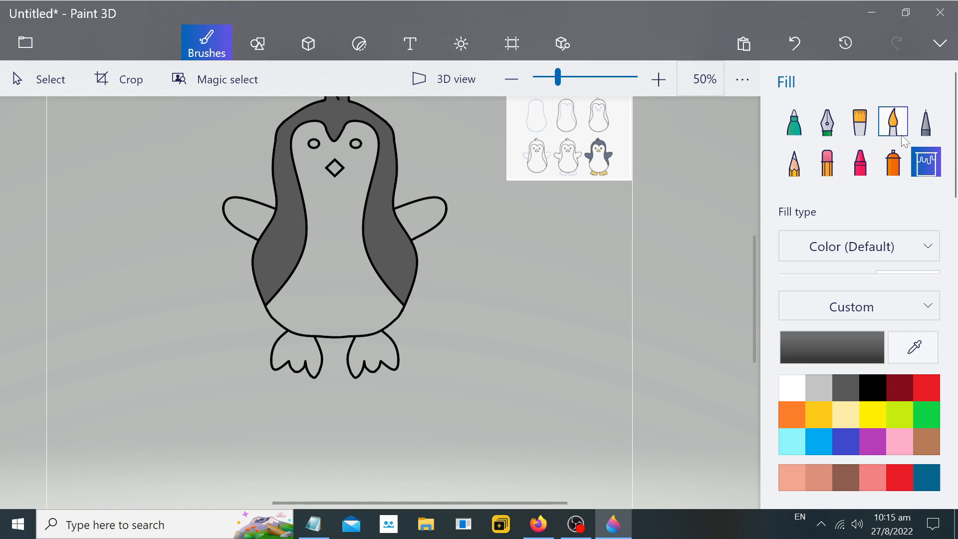
Fill the insides of both oval eyes with black.
left_click(880, 391)
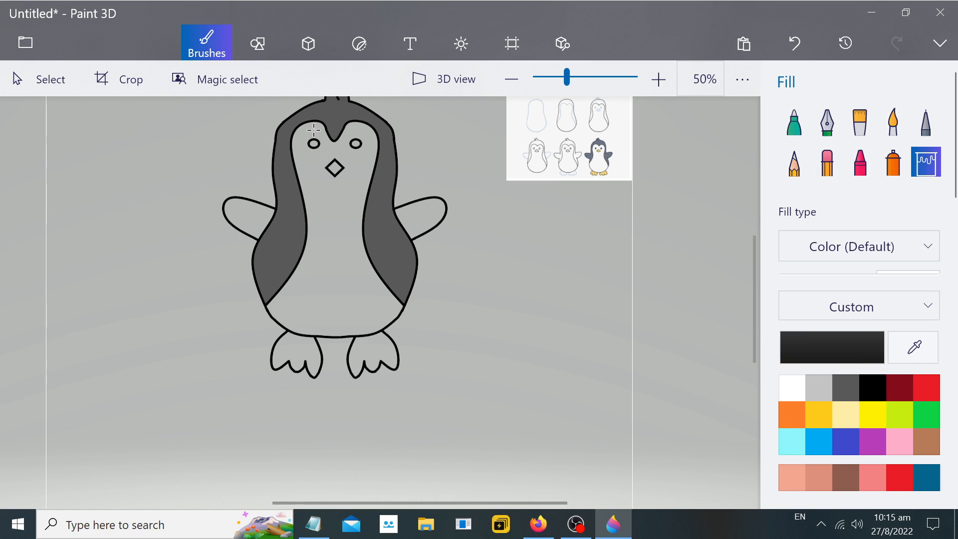
scroll(314, 130, "up", 2)
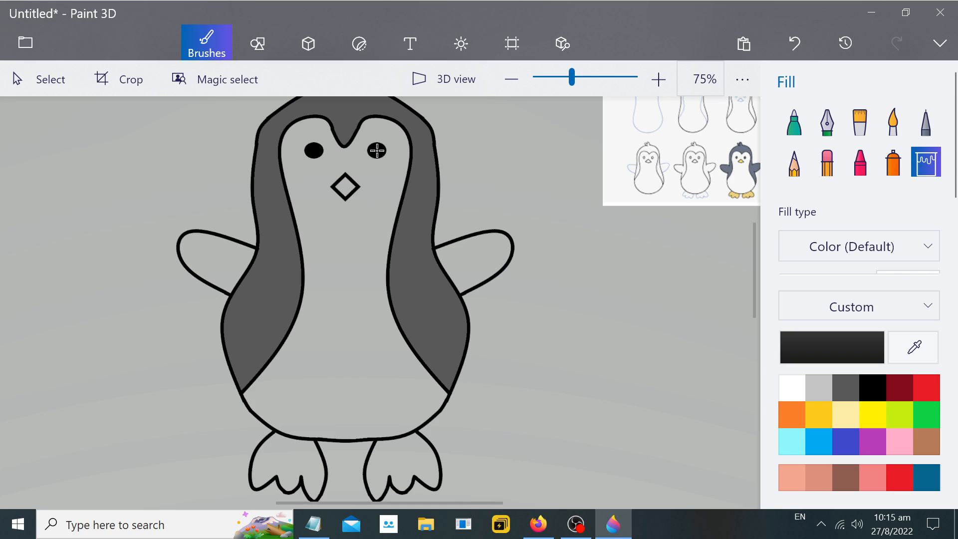
scroll(502, 202, "down", 1)
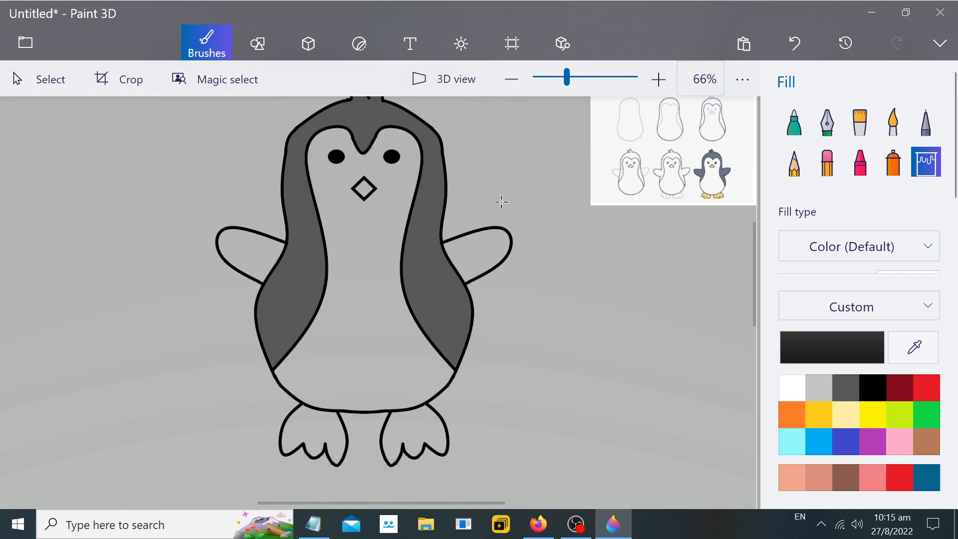
Fill the diamond beak and both feet with golden yellow.
left_click(828, 416)
scroll(372, 189, "up", 1)
scroll(372, 190, "up", 2)
left_click(357, 190)
scroll(498, 186, "down", 2)
scroll(499, 186, "down", 3)
scroll(406, 171, "up", 2)
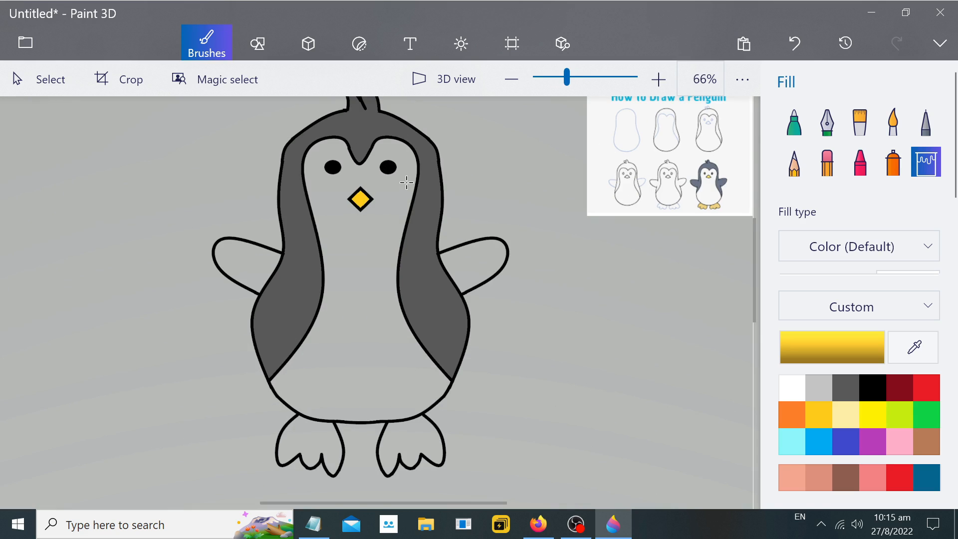
left_click(408, 437)
left_click(309, 436)
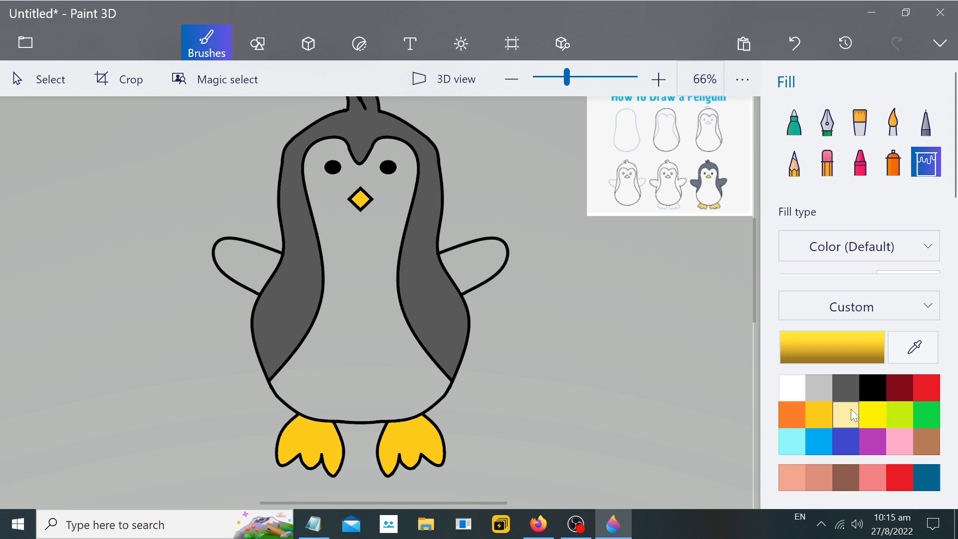
Fill both wings with the same dark grey as the outer body.
left_click(846, 388)
left_click(248, 262)
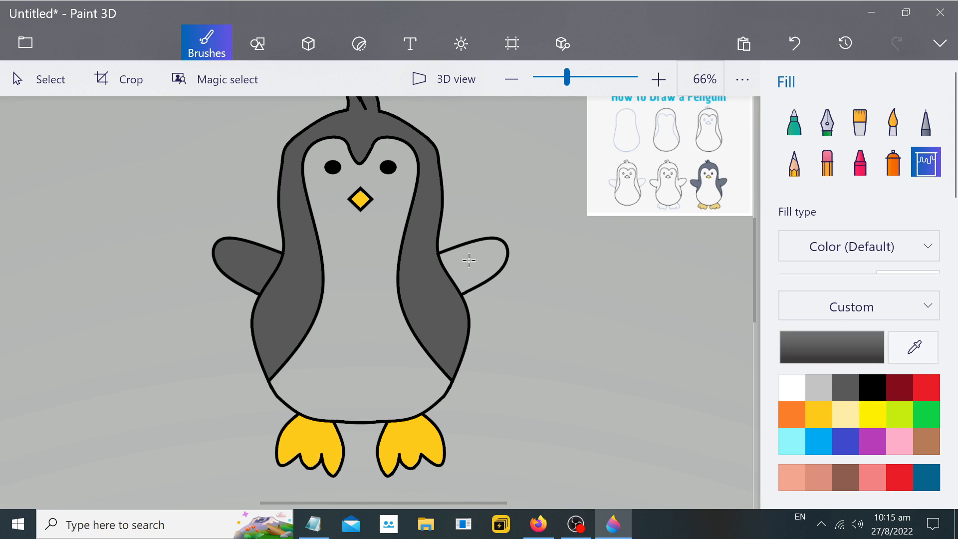
left_click(480, 262)
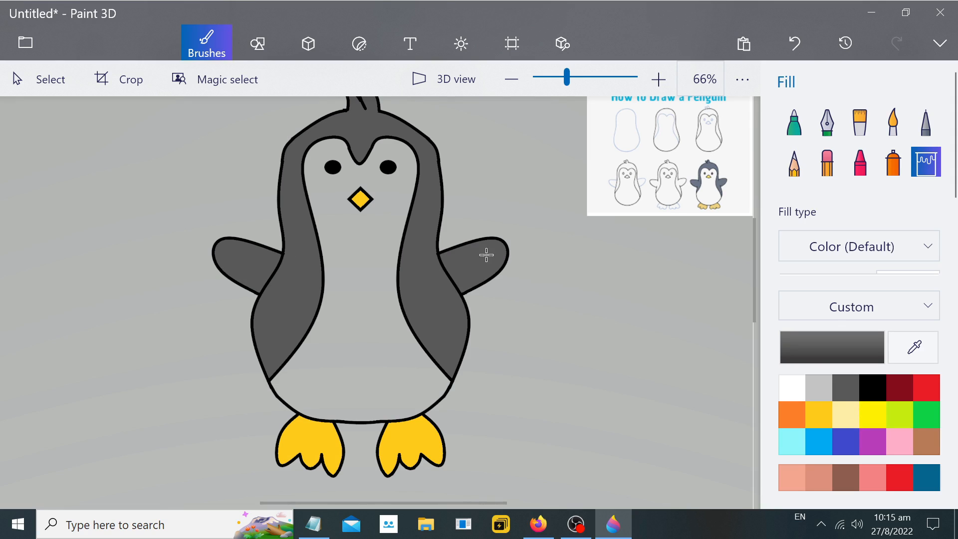
Fill the face and belly area inside the inner outline with white.
left_click(786, 392)
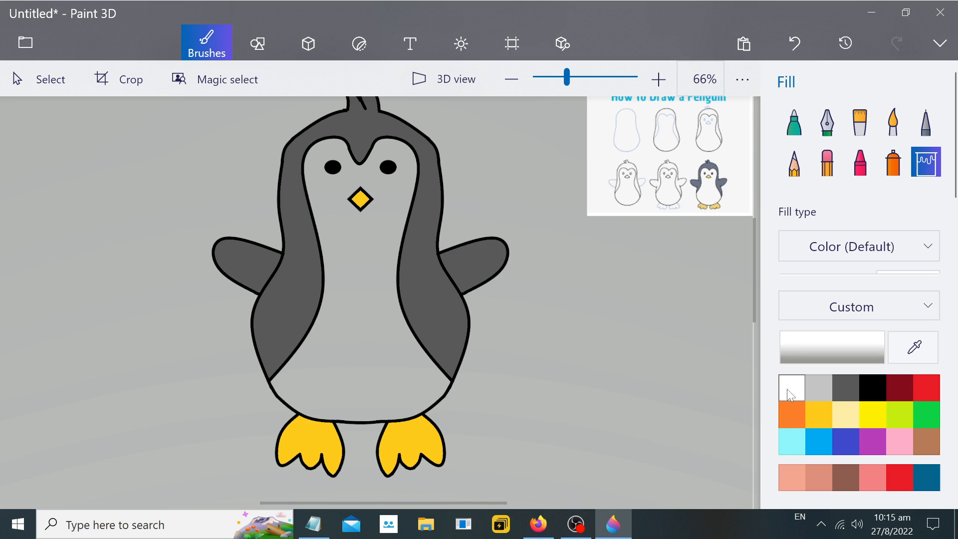
left_click(369, 275)
scroll(463, 254, "down", 3)
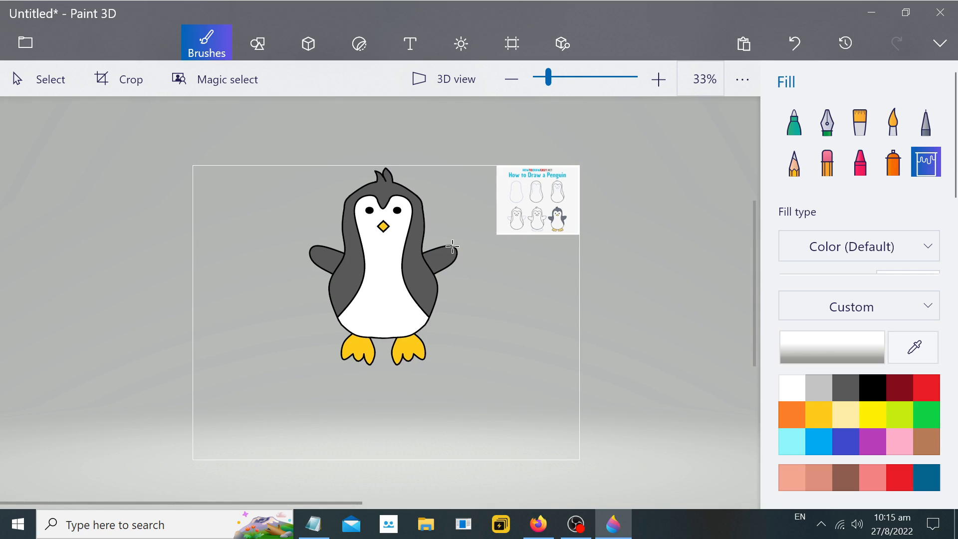